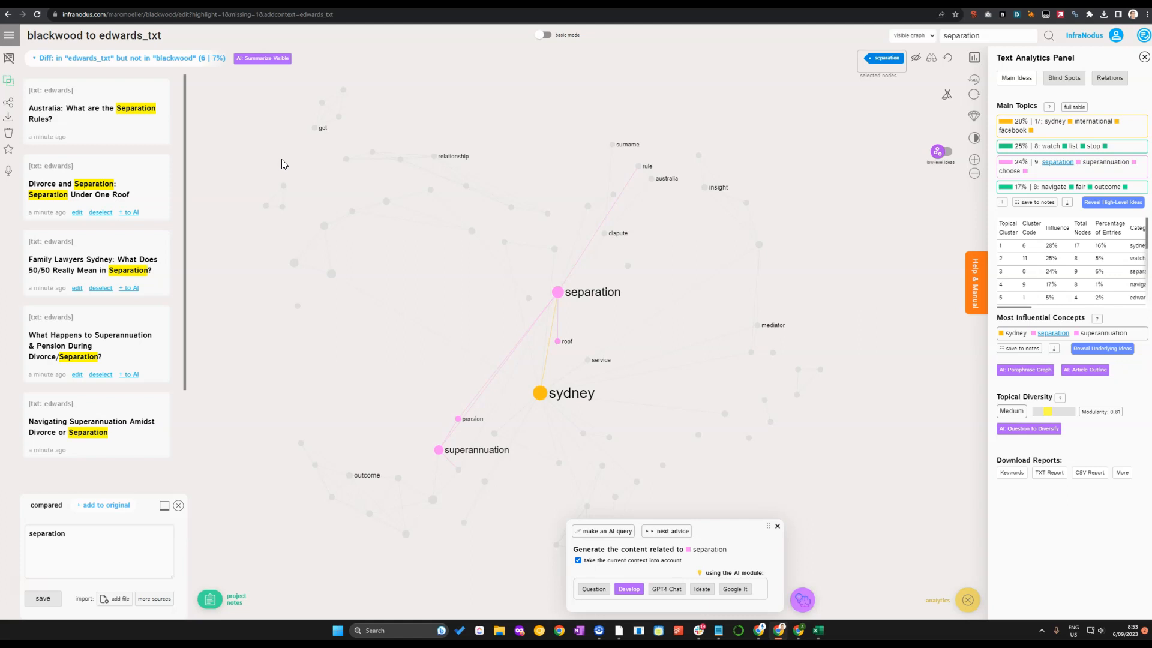
Switch to the Family Lawyer Sitemaps spreadsheet and review the URL and article title columns on the Edwards sheet
{"action": "left_click", "coordinate": [292, 99]}
{"action": "left_click", "coordinate": [139, 5]}
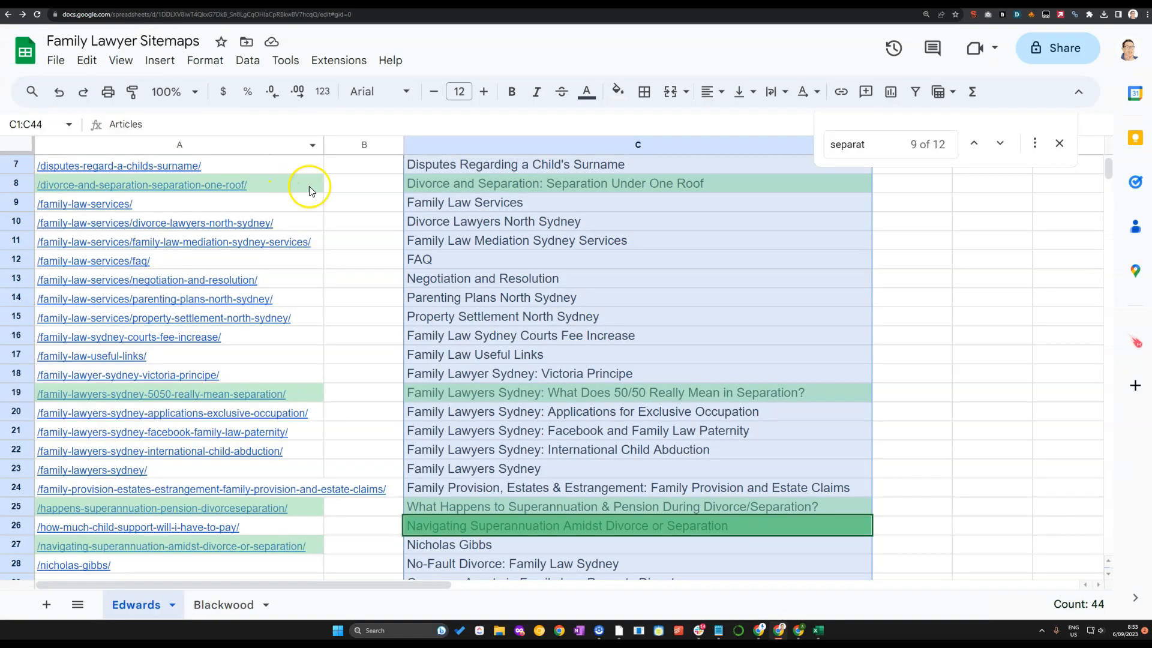
{"action": "left_click", "coordinate": [344, 207]}
{"action": "scroll", "coordinate": [355, 225], "scroll_direction": "up", "scroll_amount": 1}
{"action": "scroll", "coordinate": [355, 229], "scroll_direction": "up", "scroll_amount": 2}
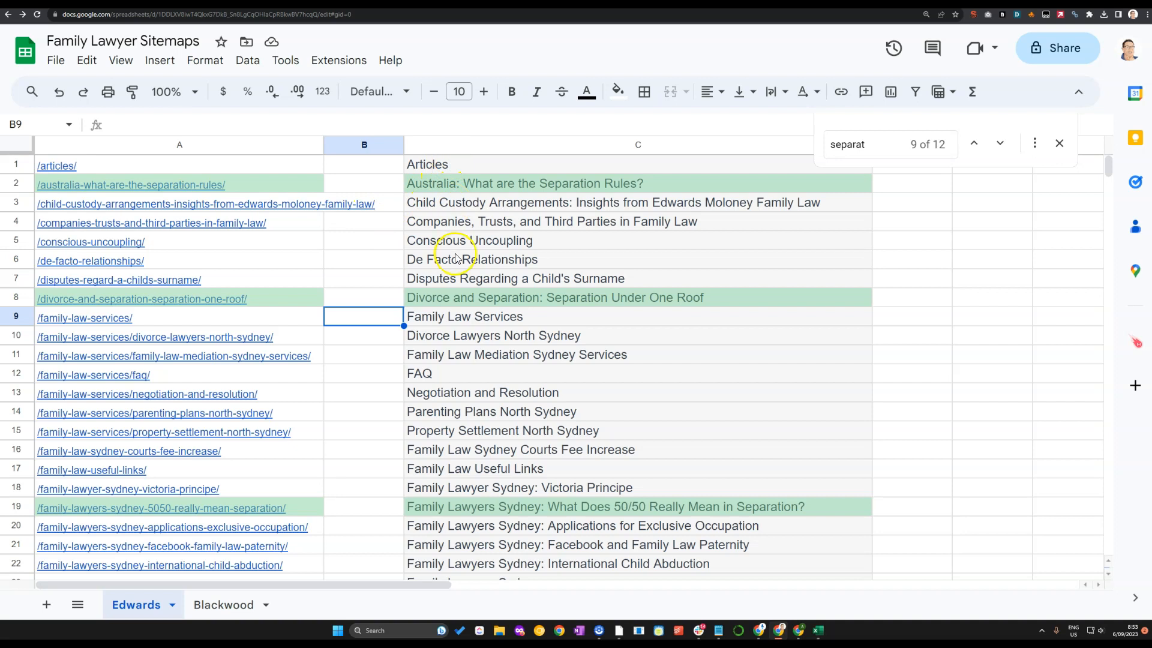
{"action": "left_click", "coordinate": [231, 144]}
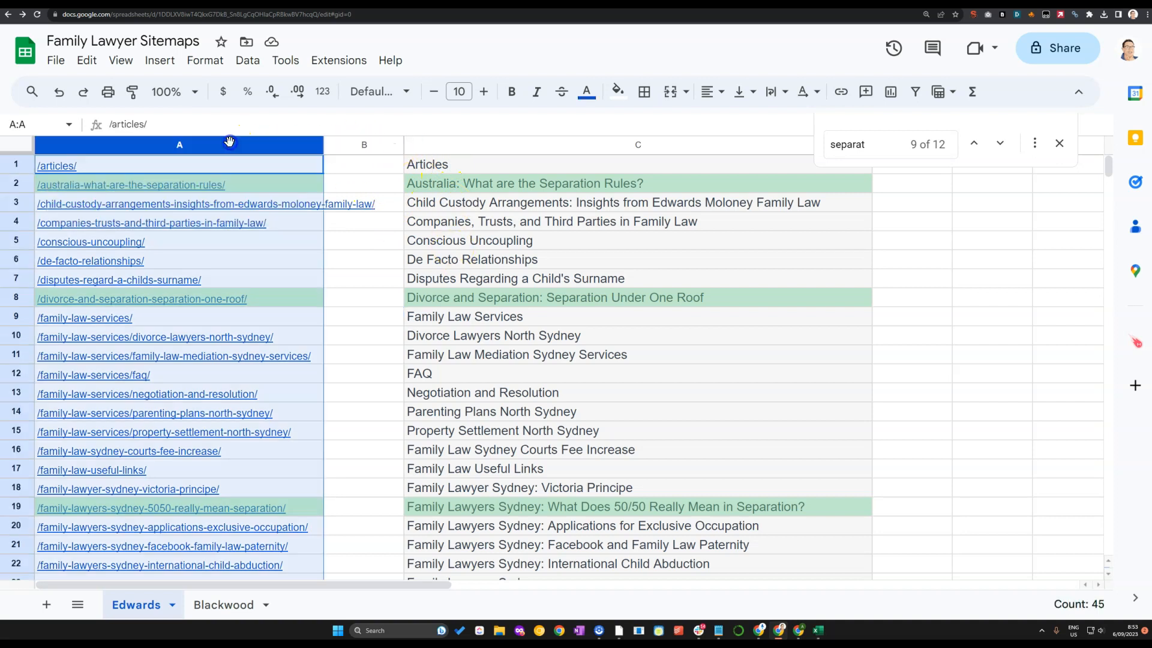
{"action": "left_click", "coordinate": [495, 139]}
{"action": "scroll", "coordinate": [521, 192], "scroll_direction": "down", "scroll_amount": 6}
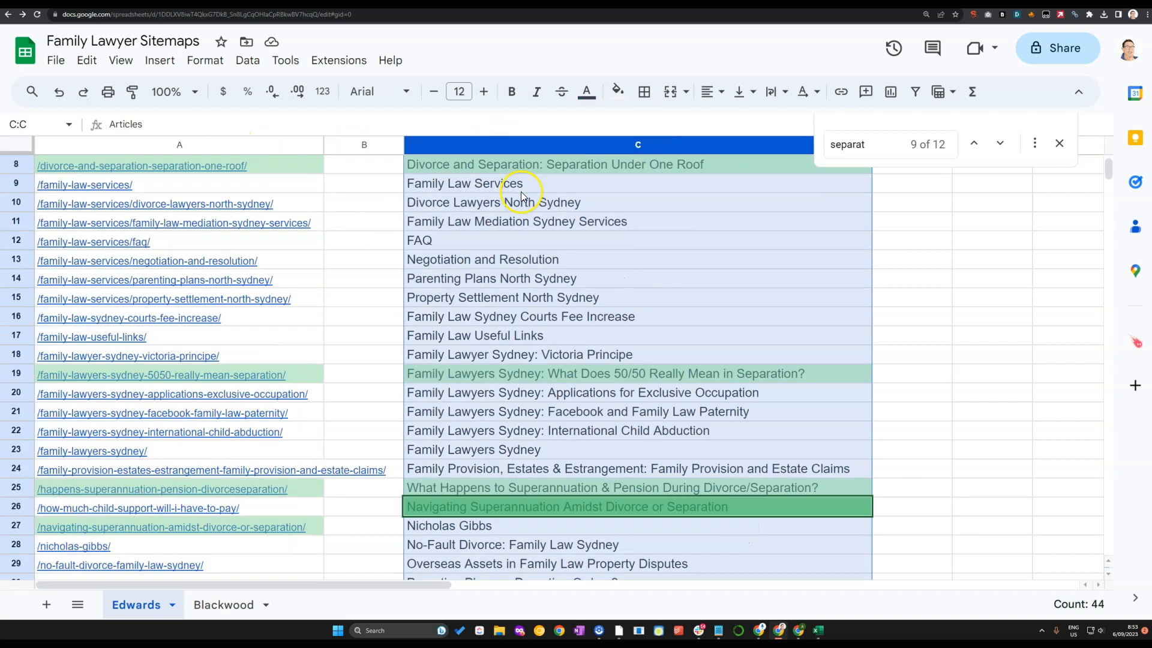
Examine the Family Lawyers Sydney article titles in cells C20 and C22 of the Edwards sheet
{"action": "left_click", "coordinate": [528, 241]}
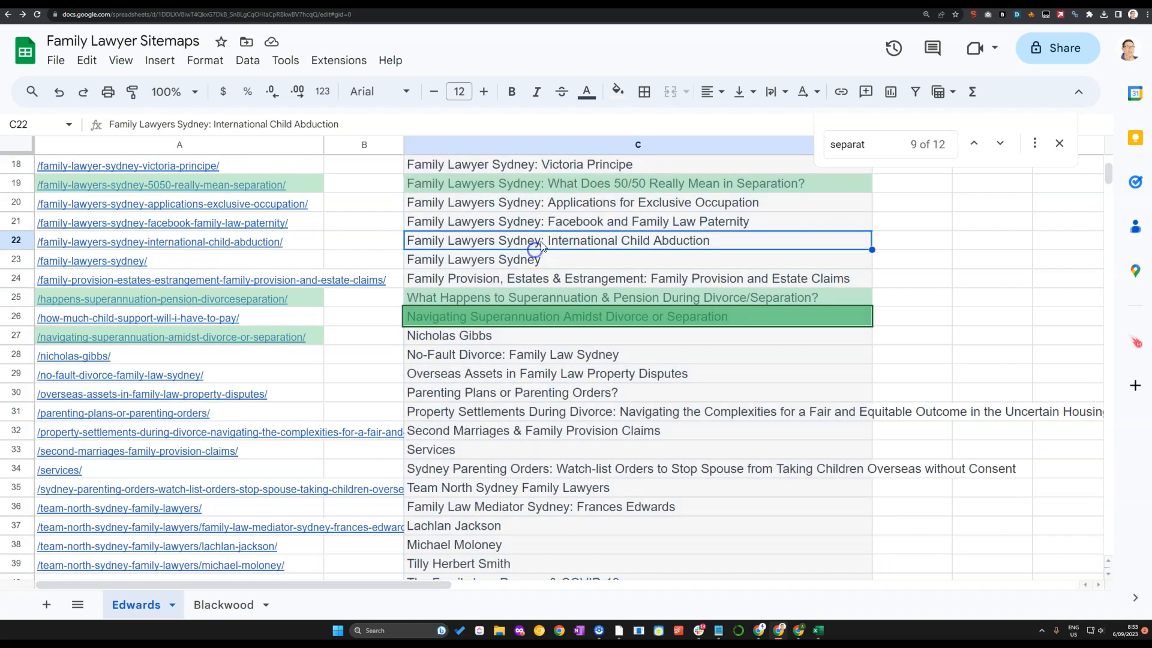
{"action": "left_click", "coordinate": [554, 203]}
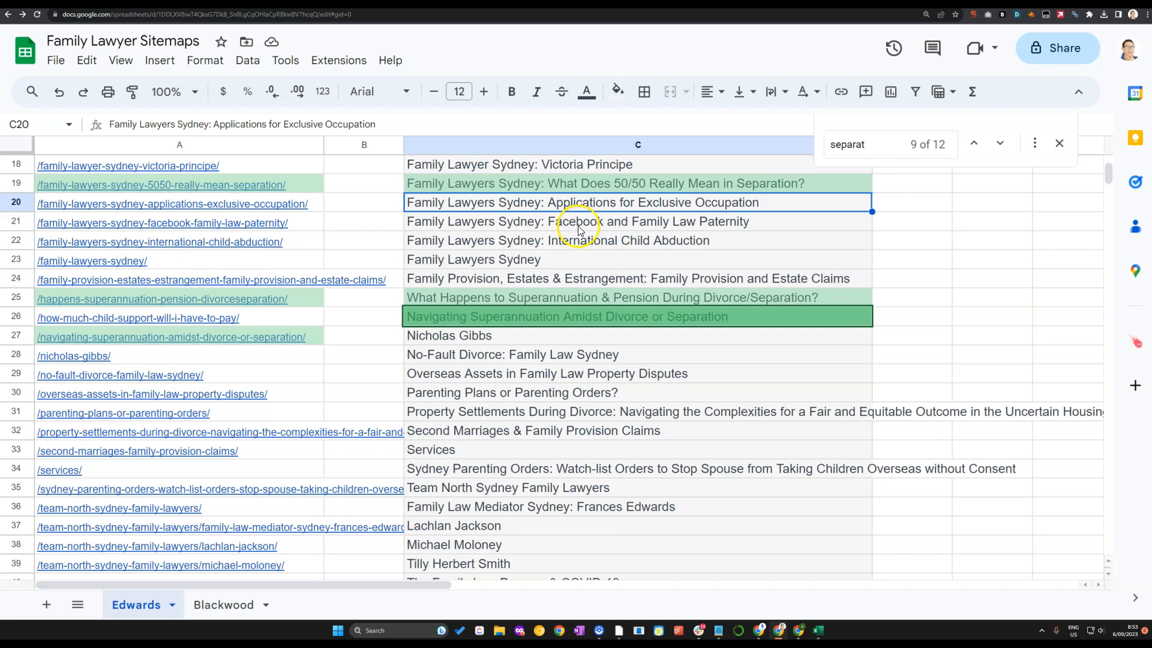
{"action": "left_click", "coordinate": [564, 241]}
{"action": "left_click", "coordinate": [561, 207]}
{"action": "left_click", "coordinate": [565, 242]}
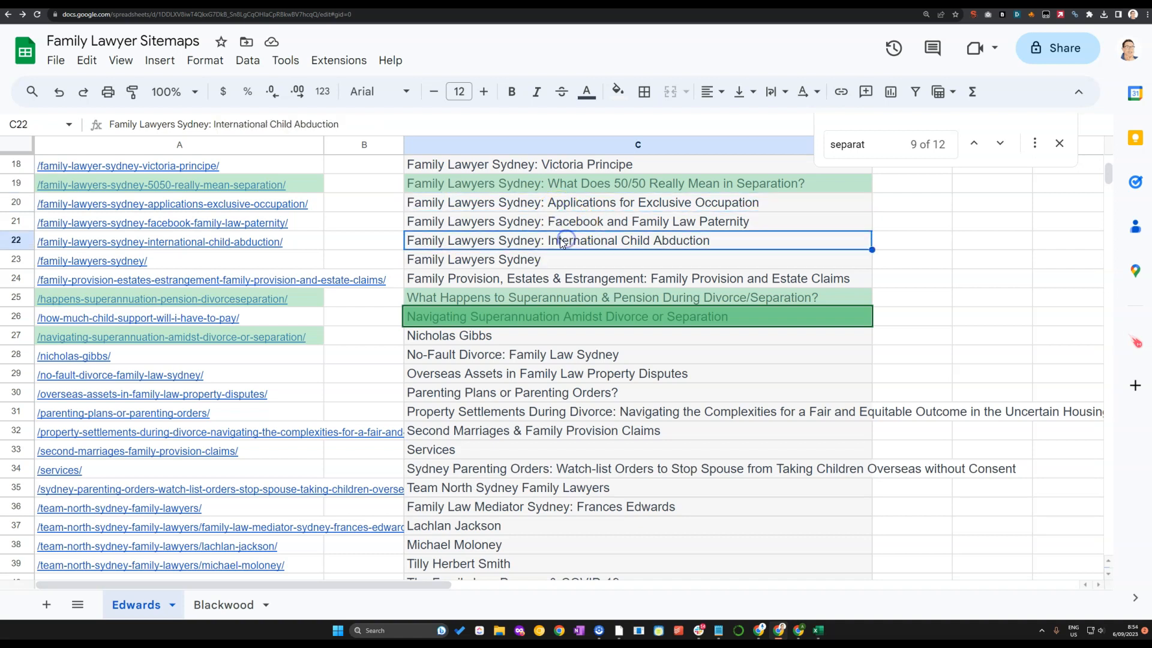
Replace the word Sydney in the International Child Abduction title in cell C22 with a bold "Sydney"
{"action": "double_click", "coordinate": [504, 240]}
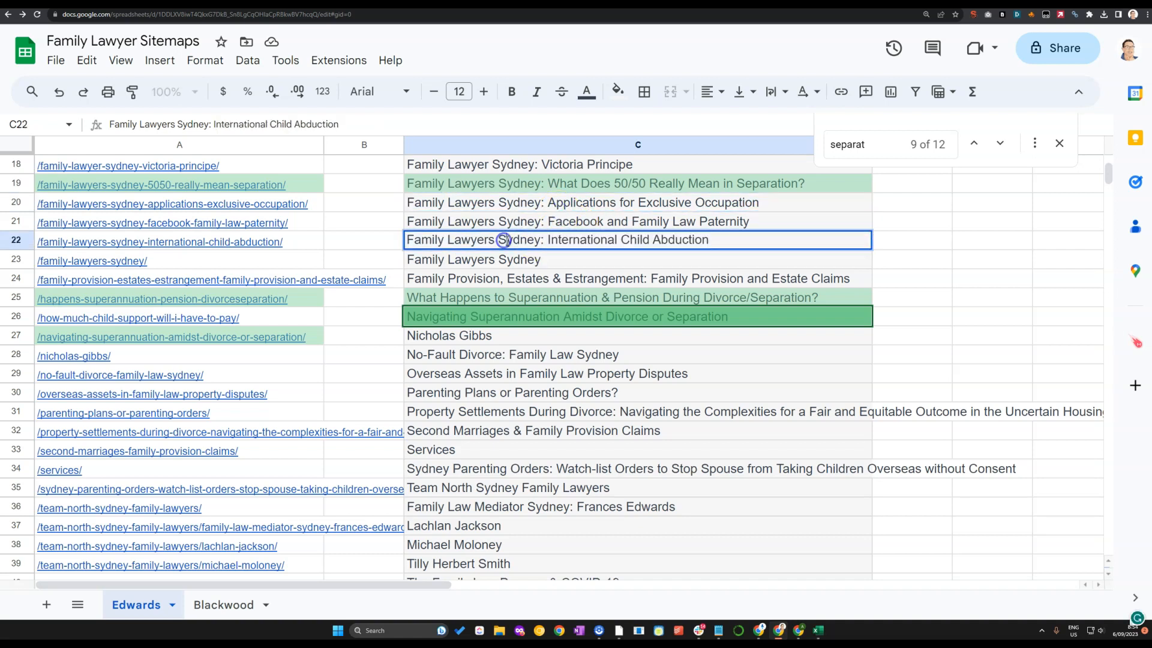
{"action": "double_click", "coordinate": [520, 240]}
{"action": "type", "text": "sydney"}
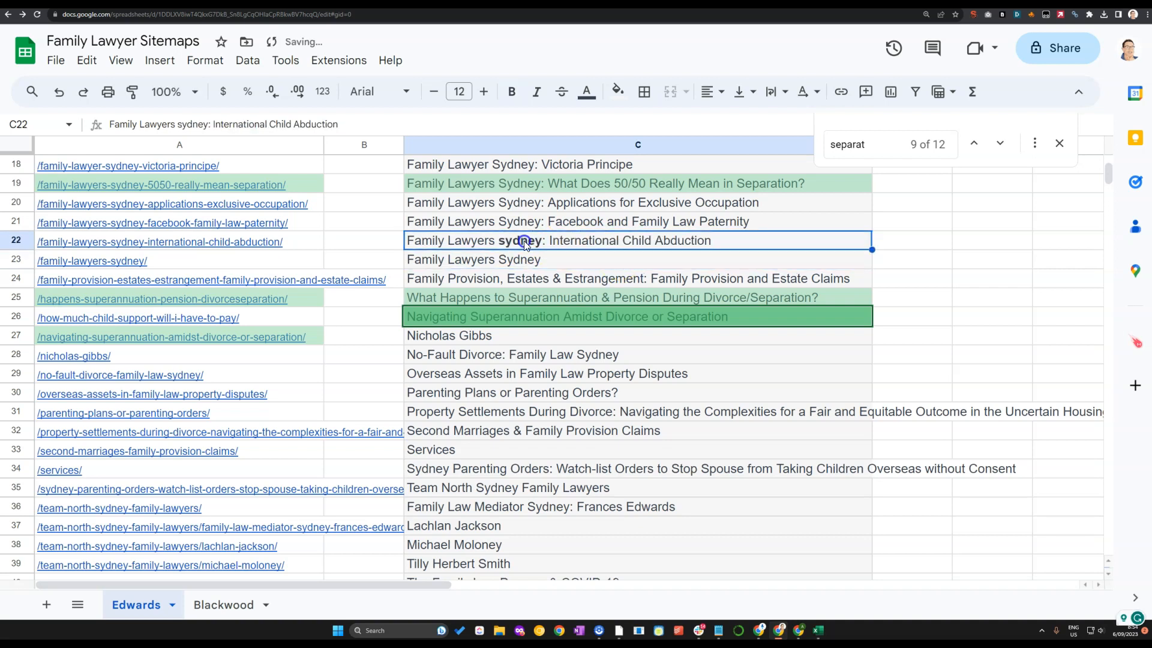
{"action": "left_click_drag", "start_coordinate": [498, 240], "coordinate": [526, 240]}
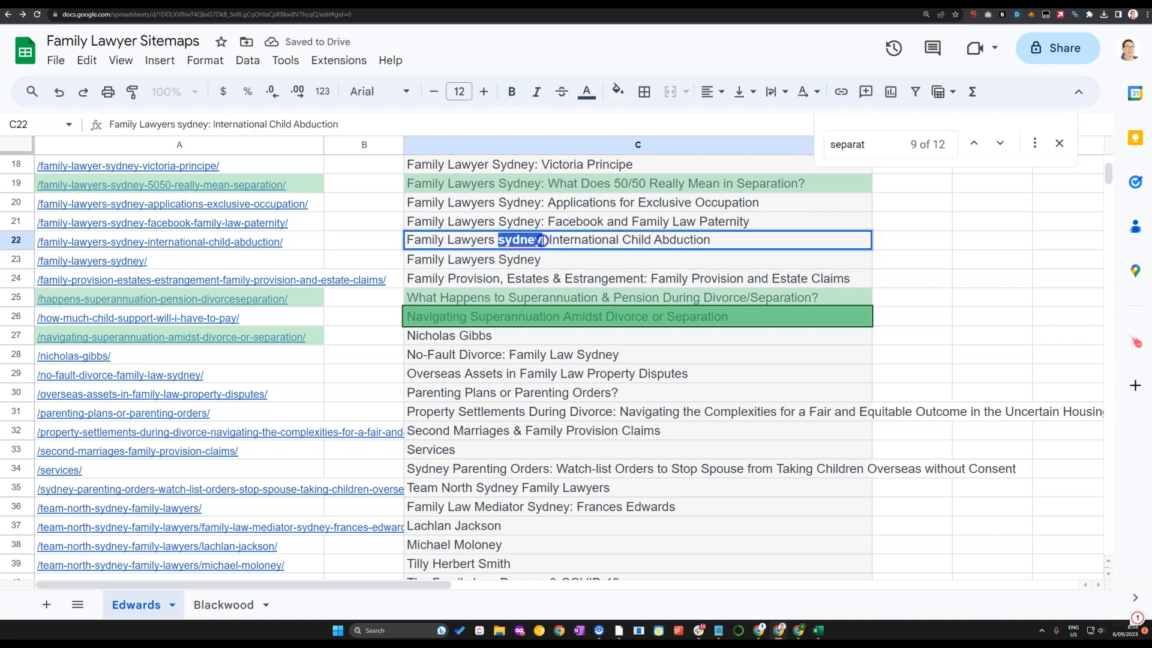
{"action": "left_click", "coordinate": [504, 240]}
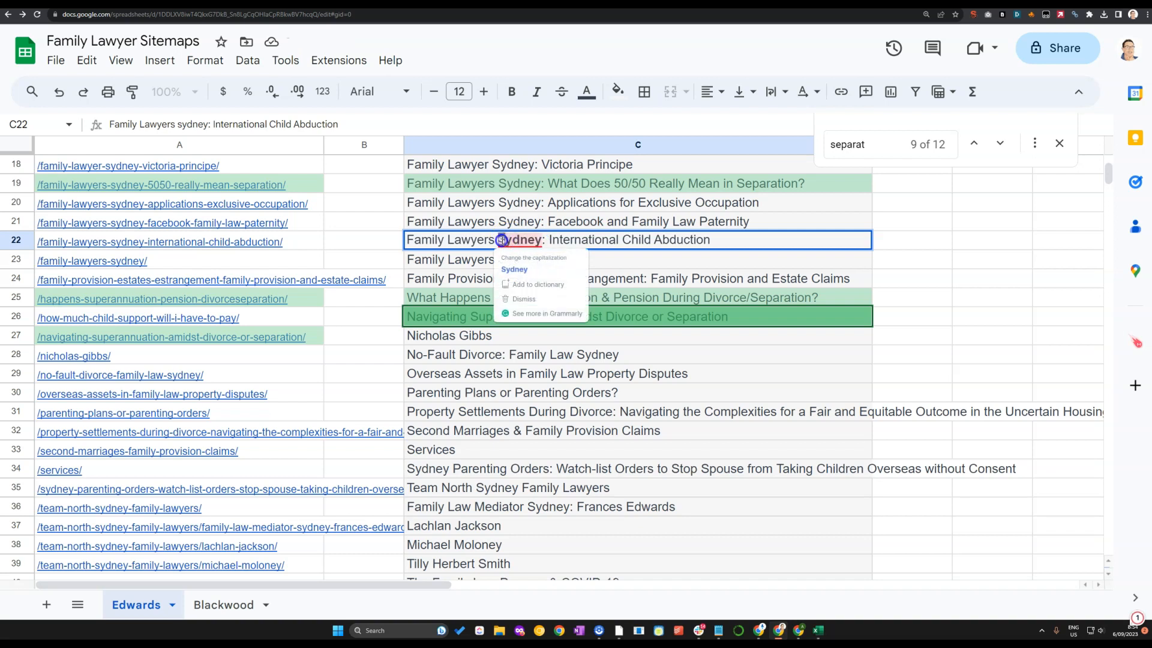
{"action": "left_click", "coordinate": [606, 354]}
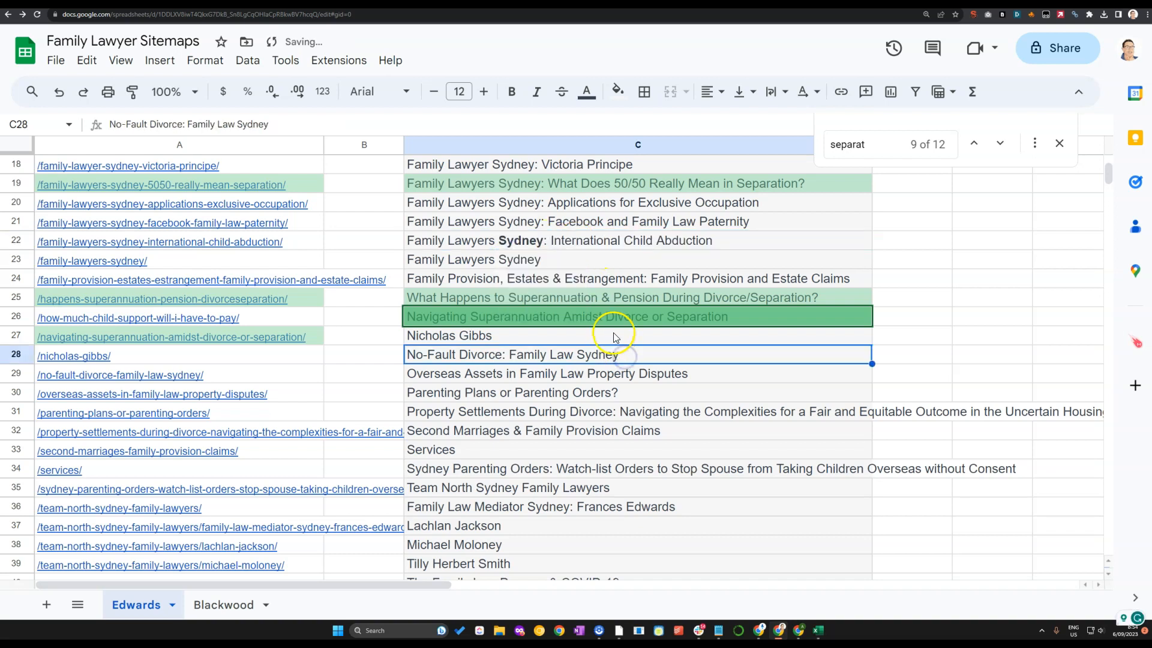
Look over the remaining Edwards titles and open the Blackwood sheet
{"action": "scroll", "coordinate": [612, 336], "scroll_direction": "down", "scroll_amount": 5}
{"action": "scroll", "coordinate": [612, 336], "scroll_direction": "up", "scroll_amount": 10}
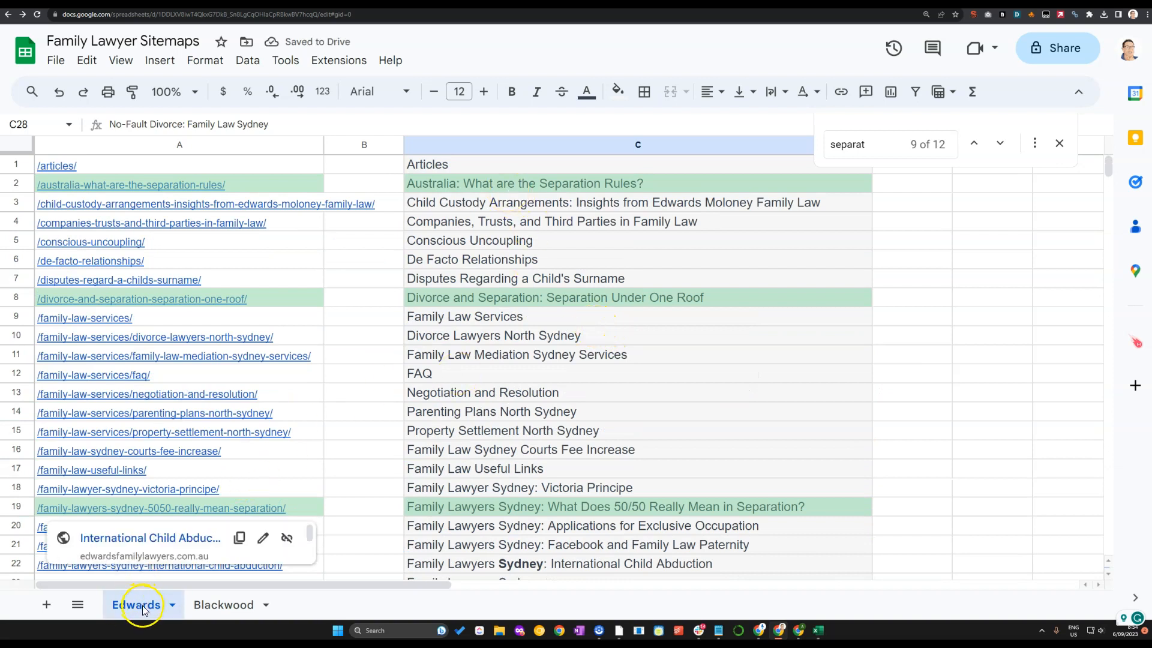
{"action": "left_click", "coordinate": [219, 606]}
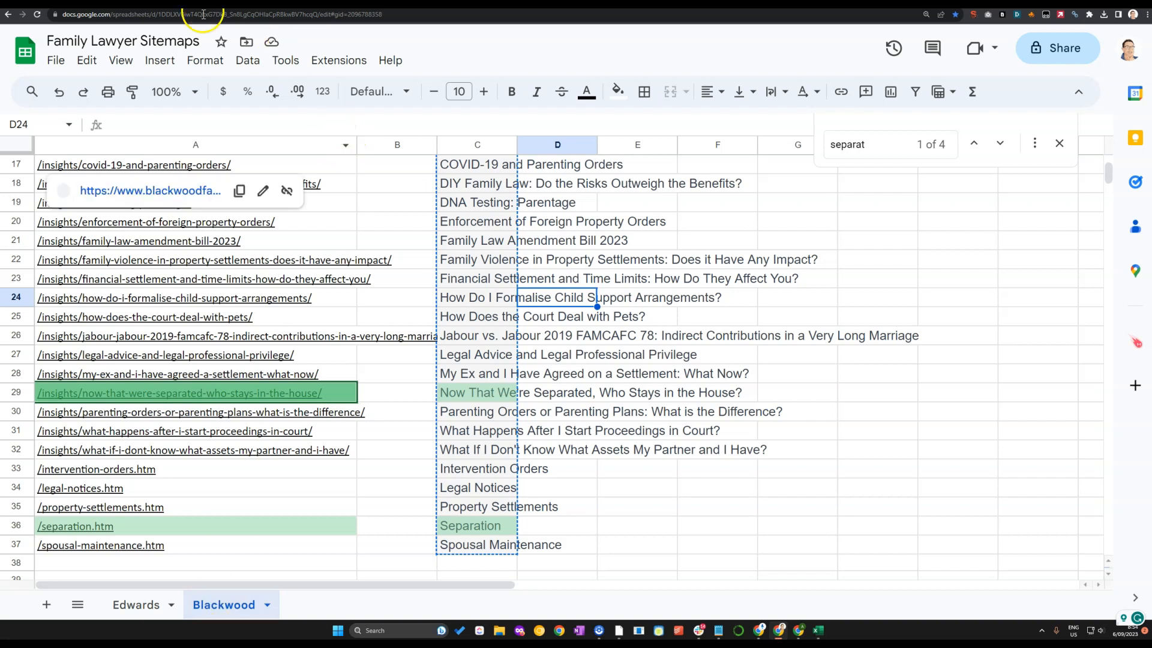
Switch back to InfraNodus and examine the separation statements in the blackwood to edwards_txt comparison graph
{"action": "left_click", "coordinate": [180, 2]}
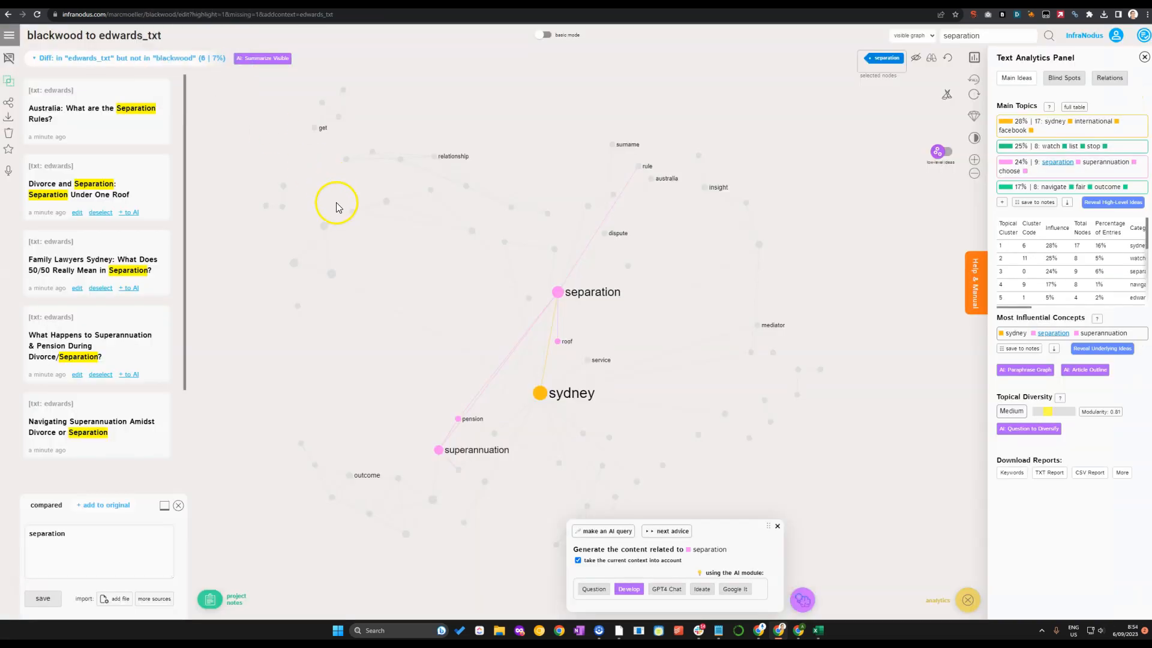
{"action": "mouse_move", "coordinate": [142, 58]}
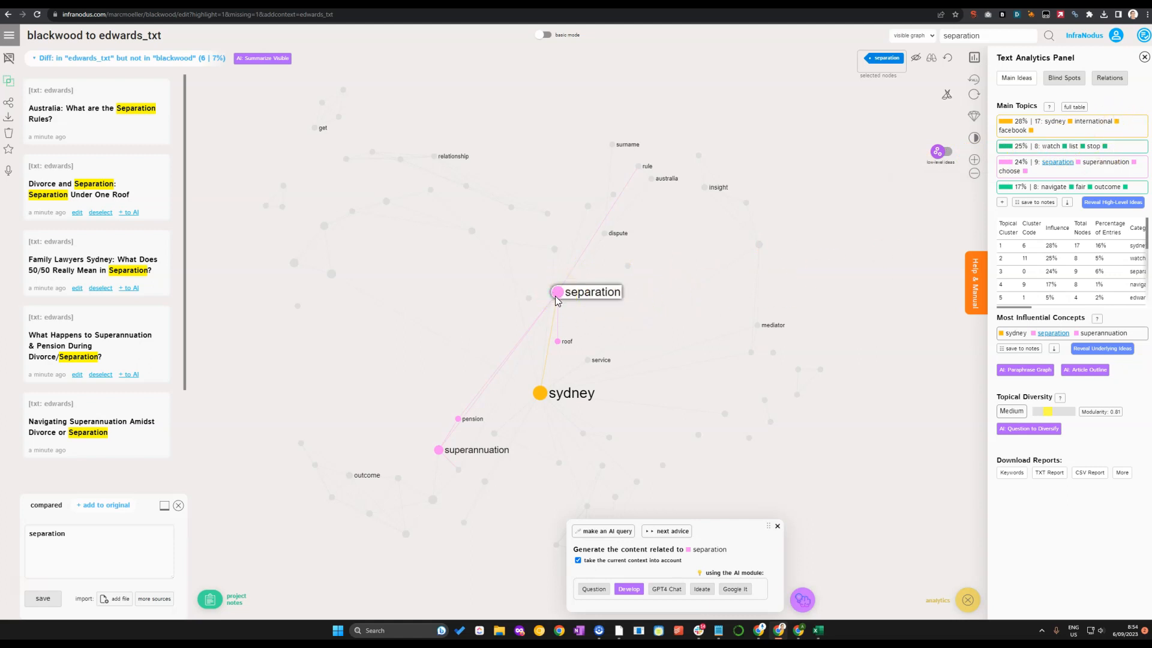
{"action": "mouse_move", "coordinate": [108, 72]}
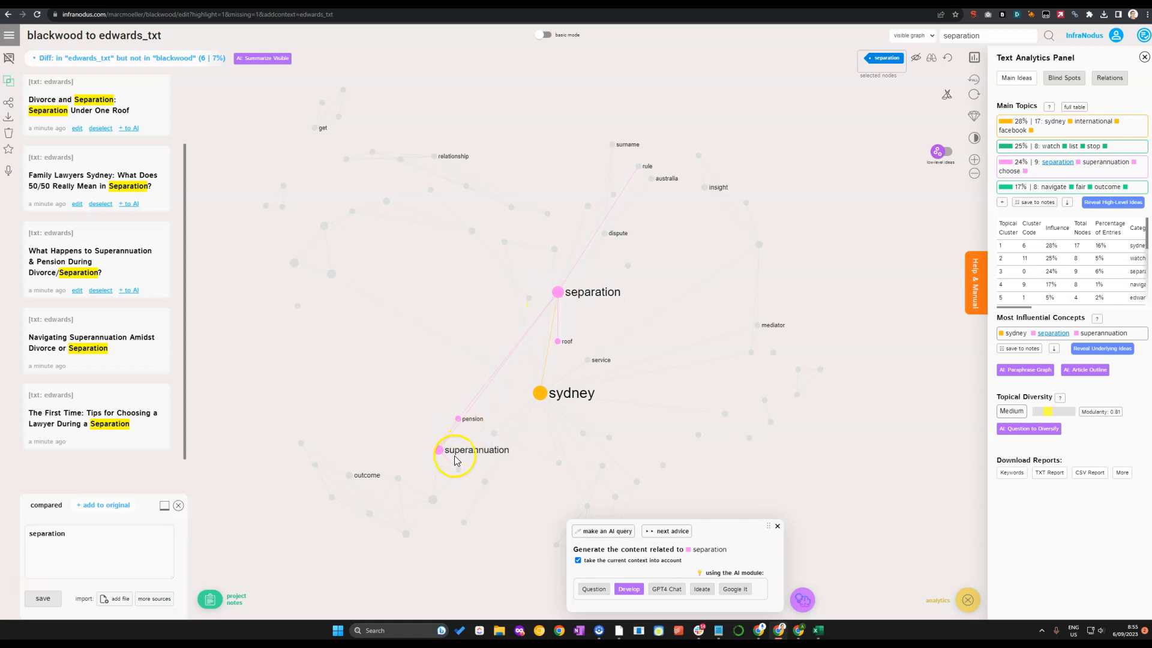
Return to the sitemap spreadsheet, go through the "separat" search matches on the Blackwood sheet, and widen column C to fit the titles
{"action": "left_click", "coordinate": [105, 3]}
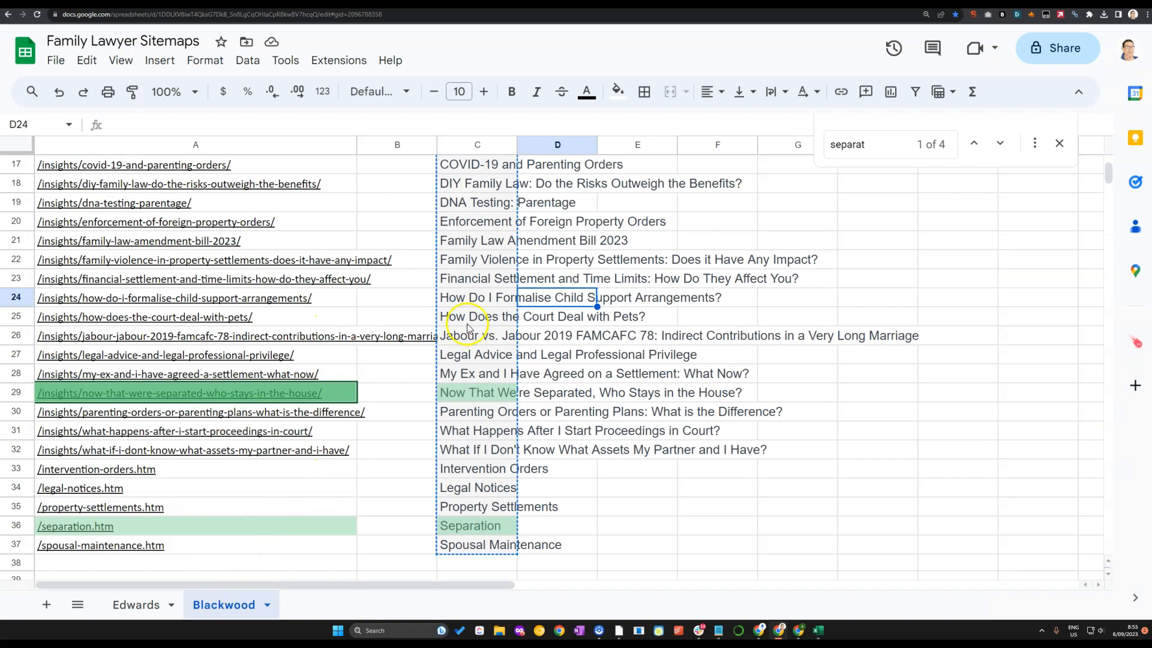
{"action": "left_click", "coordinate": [873, 133]}
{"action": "key", "text": "Return"}
{"action": "key", "text": "Return"}
{"action": "key", "text": "Return"}
{"action": "key", "text": "Return"}
{"action": "key", "text": "Return"}
{"action": "key", "text": "Return"}
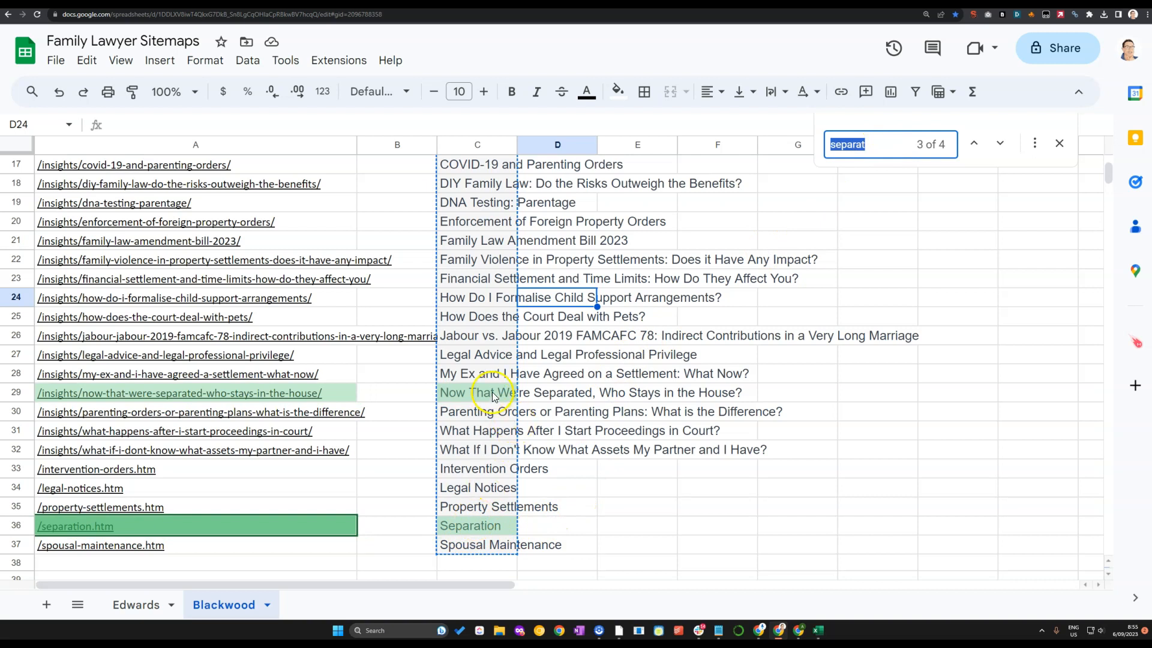
{"action": "key", "text": "Return"}
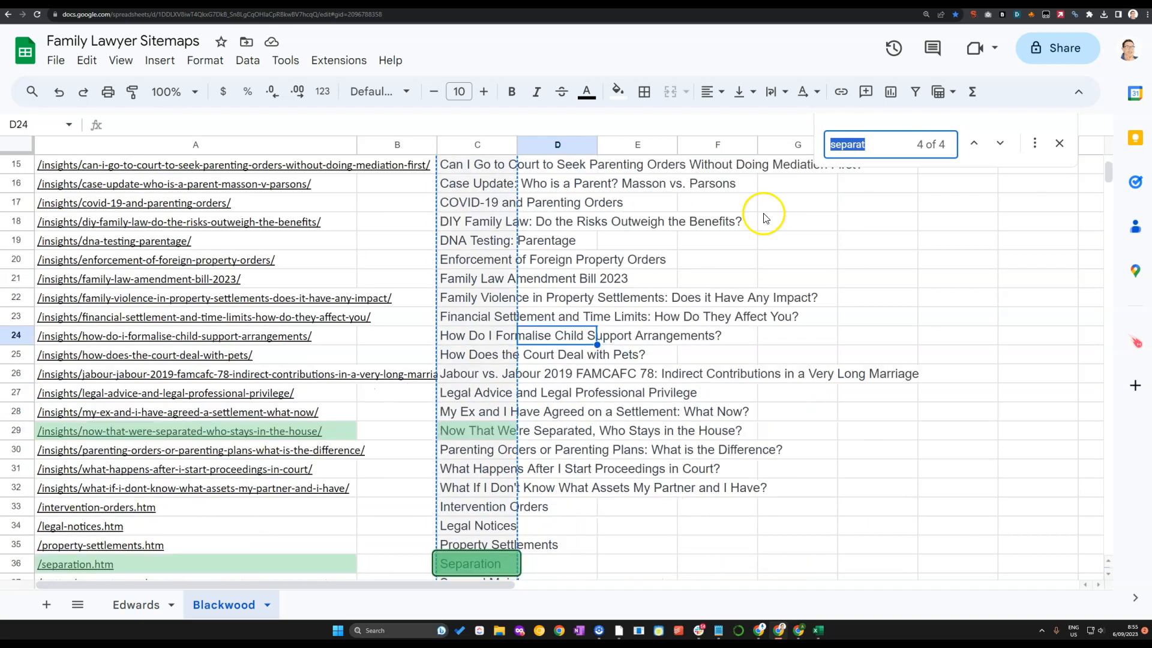
{"action": "scroll", "coordinate": [462, 474], "scroll_direction": "down", "scroll_amount": 1}
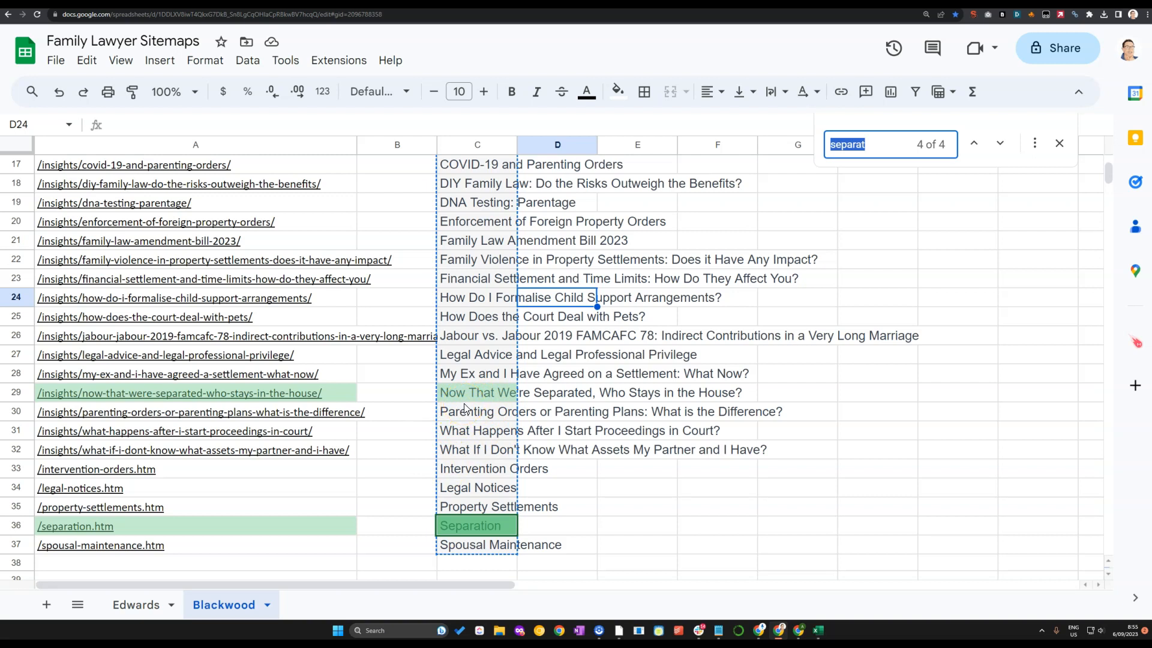
{"action": "left_click_drag", "start_coordinate": [517, 145], "coordinate": [805, 164]}
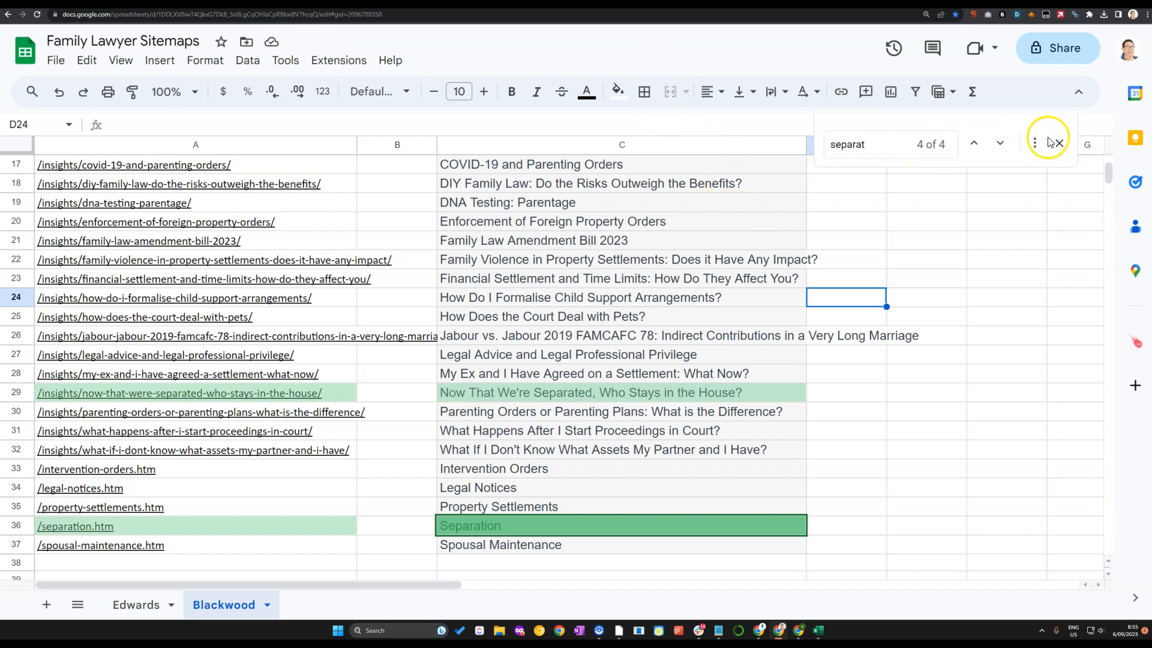
Switch to InfraNodus and create a new graph named Test
{"action": "left_click", "coordinate": [207, 1]}
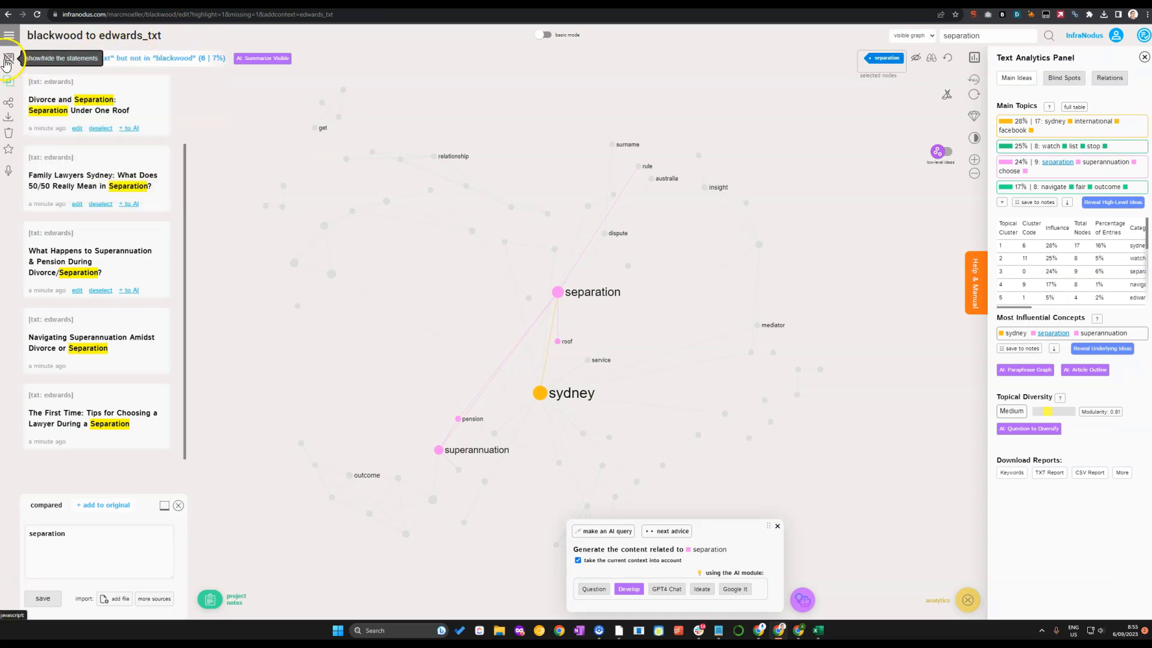
{"action": "left_click", "coordinate": [9, 35]}
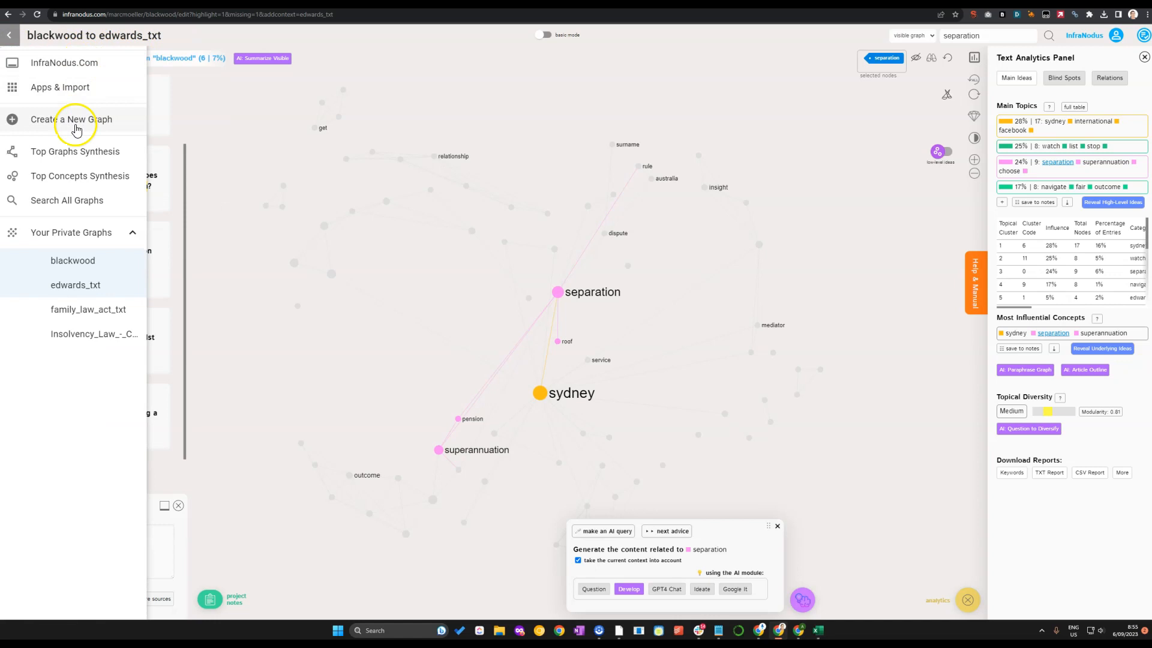
{"action": "left_click", "coordinate": [57, 123]}
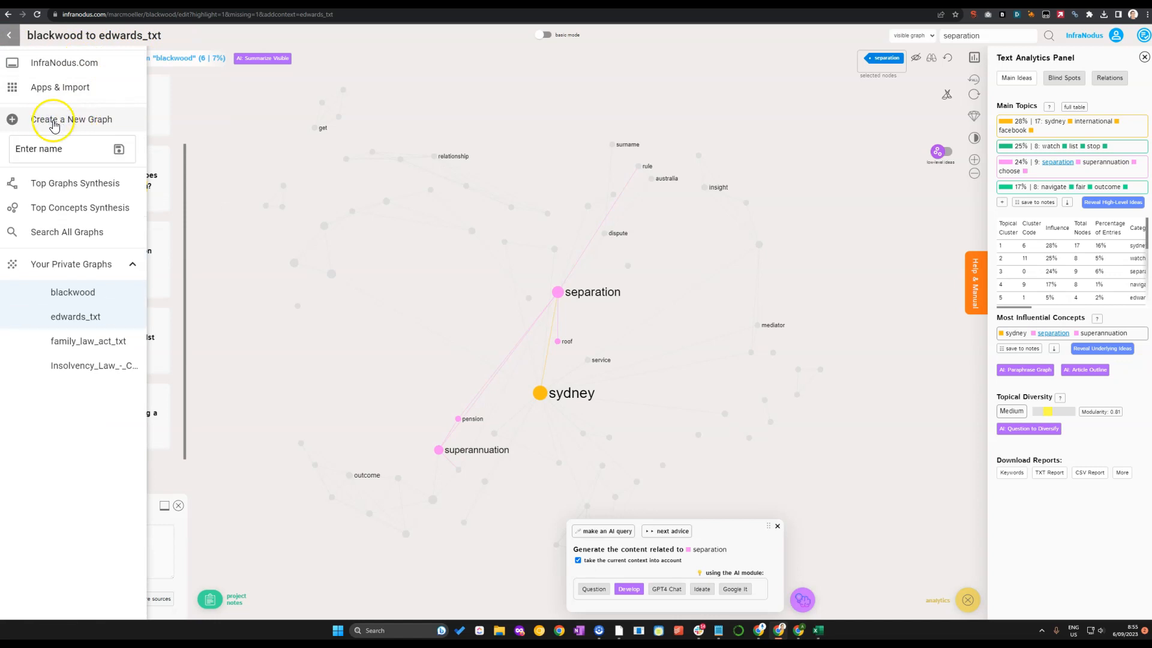
{"action": "left_click", "coordinate": [48, 152]}
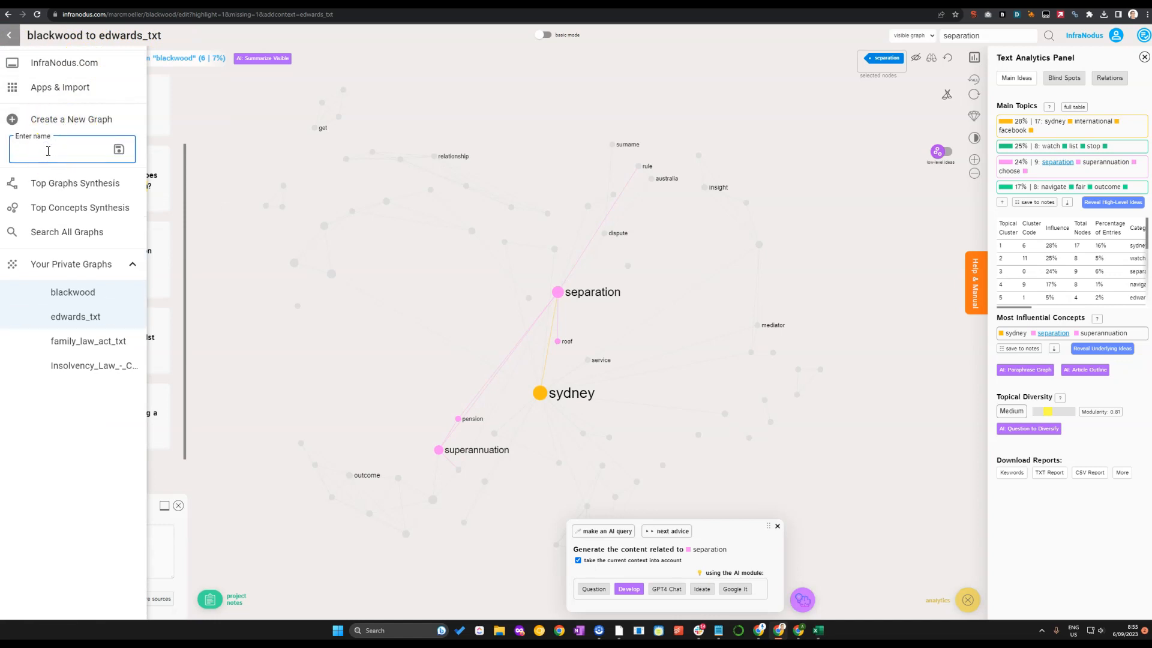
{"action": "type", "text": "Test"}
{"action": "left_click", "coordinate": [119, 149]}
{"action": "left_click", "coordinate": [237, 174]}
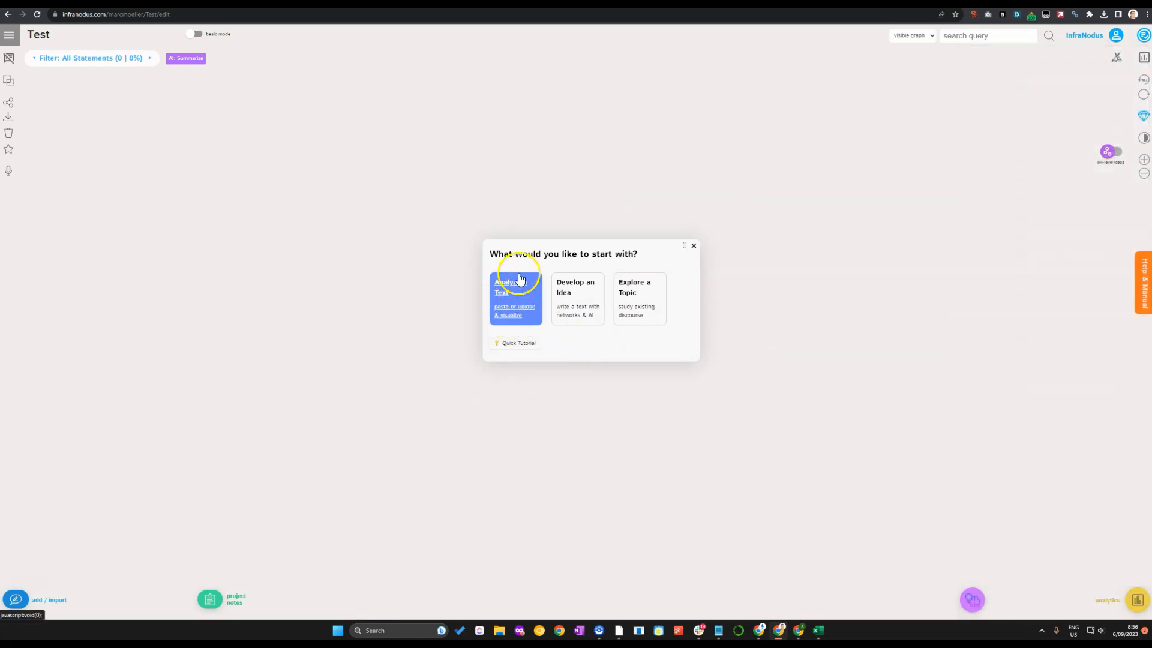
Choose to analyze text in the Test graph and paste in the Blackwood article titles copied from C17:C27 of the spreadsheet
{"action": "left_click", "coordinate": [526, 297]}
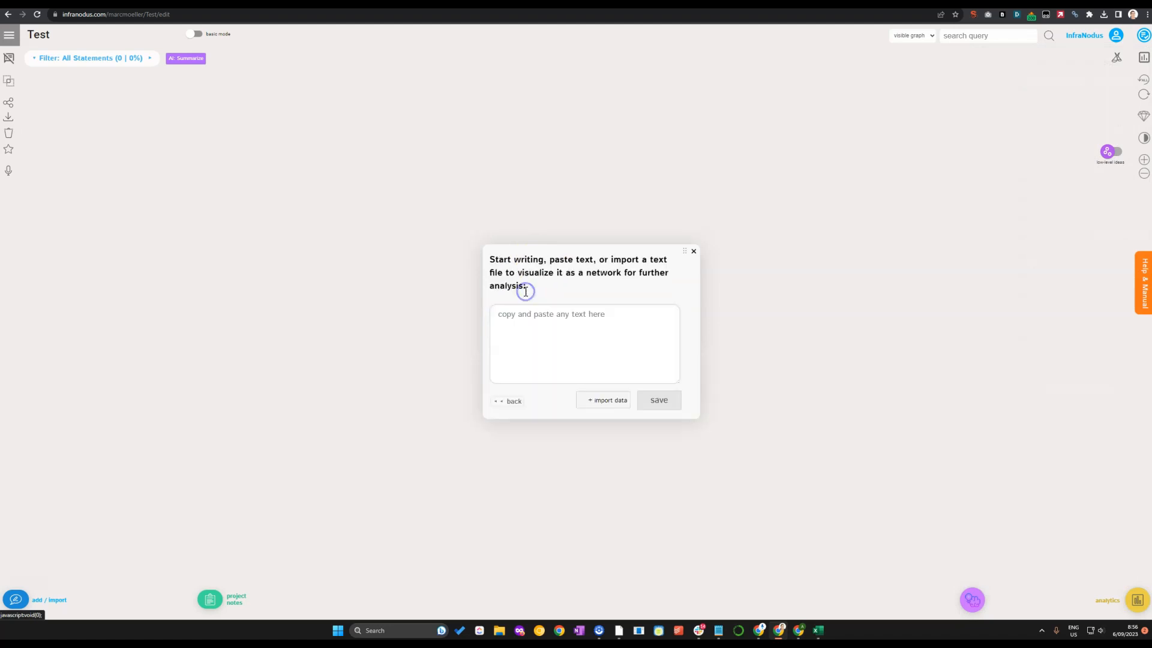
{"action": "left_click", "coordinate": [565, 337]}
{"action": "left_click", "coordinate": [114, 4]}
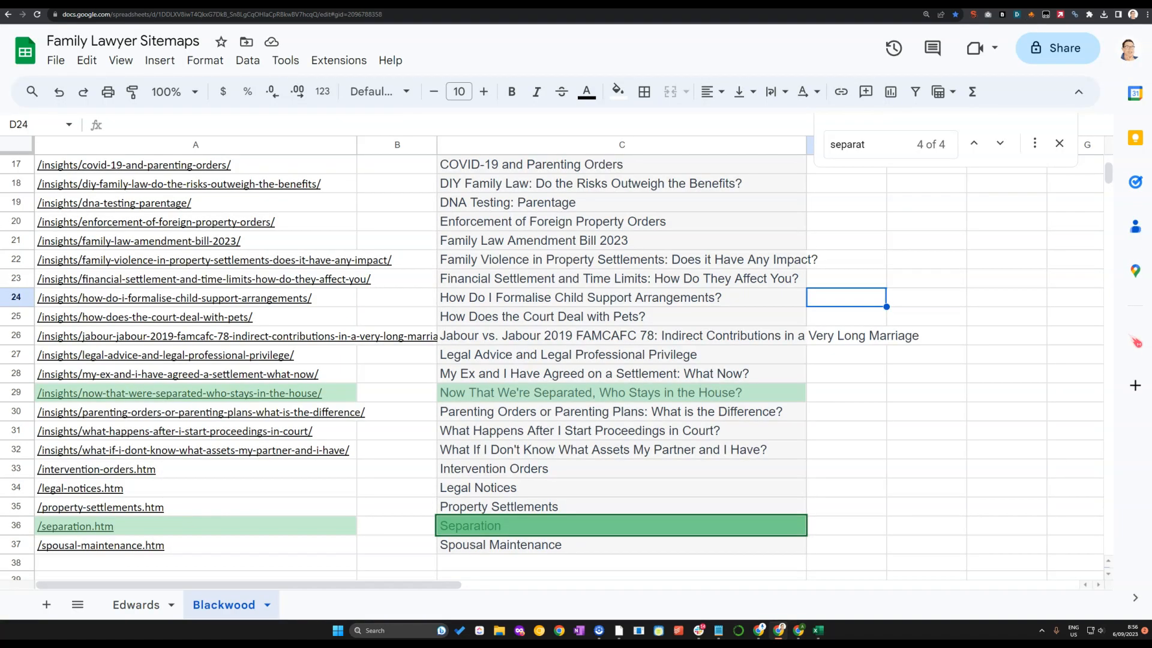
{"action": "left_click_drag", "start_coordinate": [510, 168], "coordinate": [526, 360]}
{"action": "key", "text": "ctrl+c"}
{"action": "left_click", "coordinate": [192, 5]}
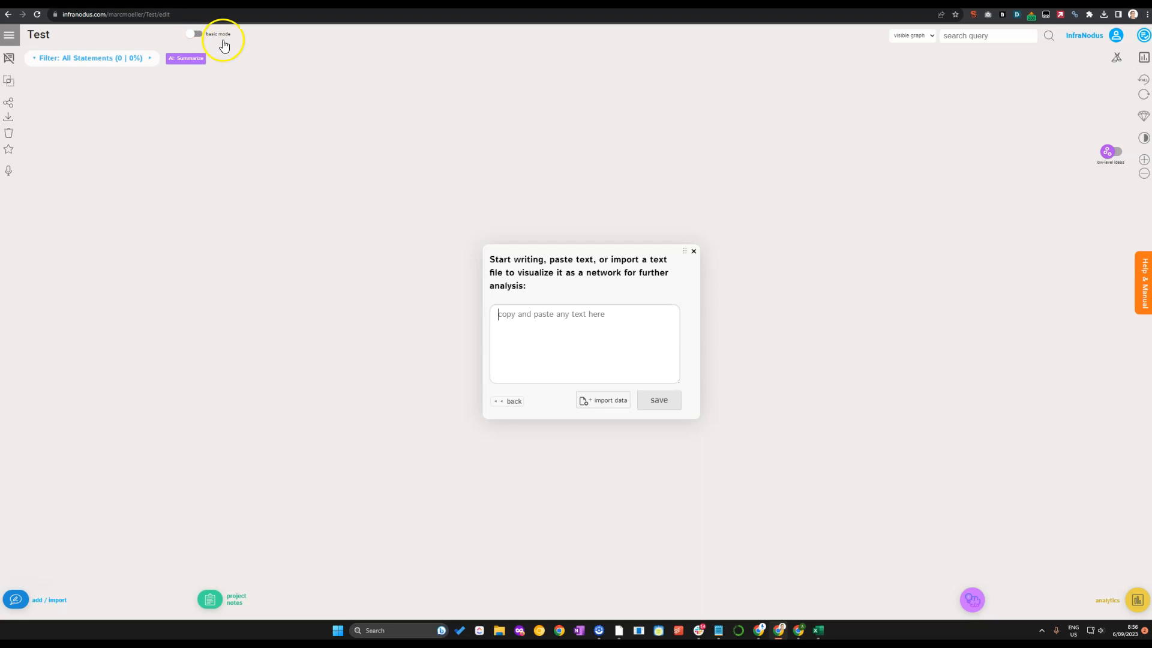
{"action": "key", "text": "ctrl+v"}
{"action": "left_click", "coordinate": [658, 401]}
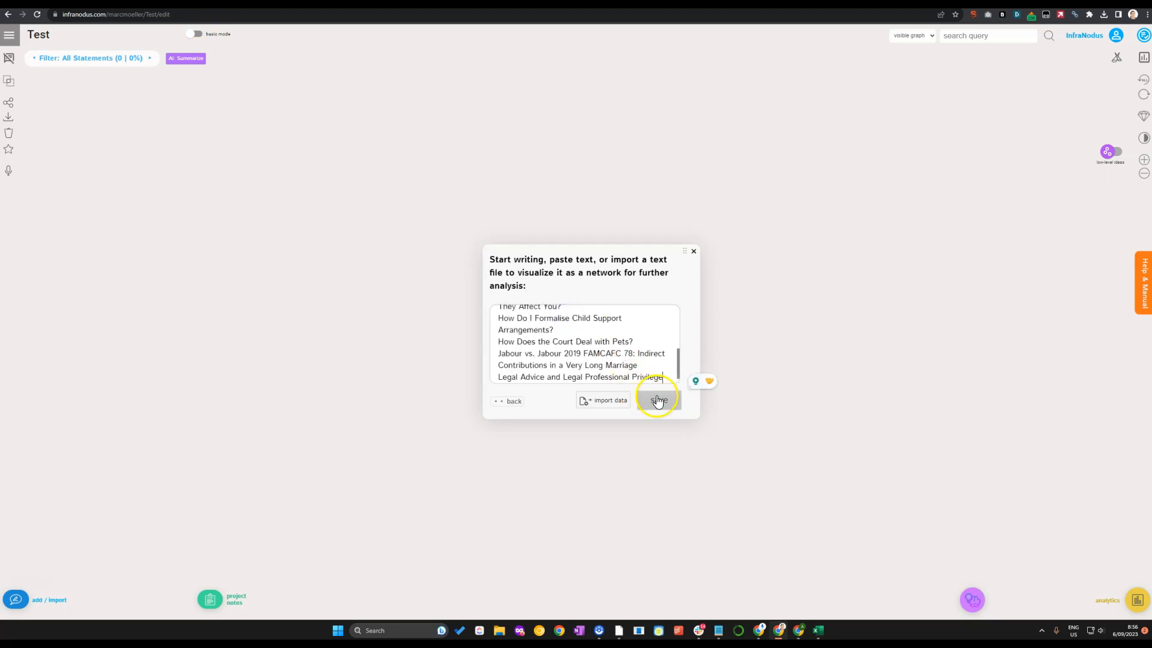
Open the PDF / TXT file import for the Test graph and view the file types available for import
{"action": "left_click", "coordinate": [607, 401]}
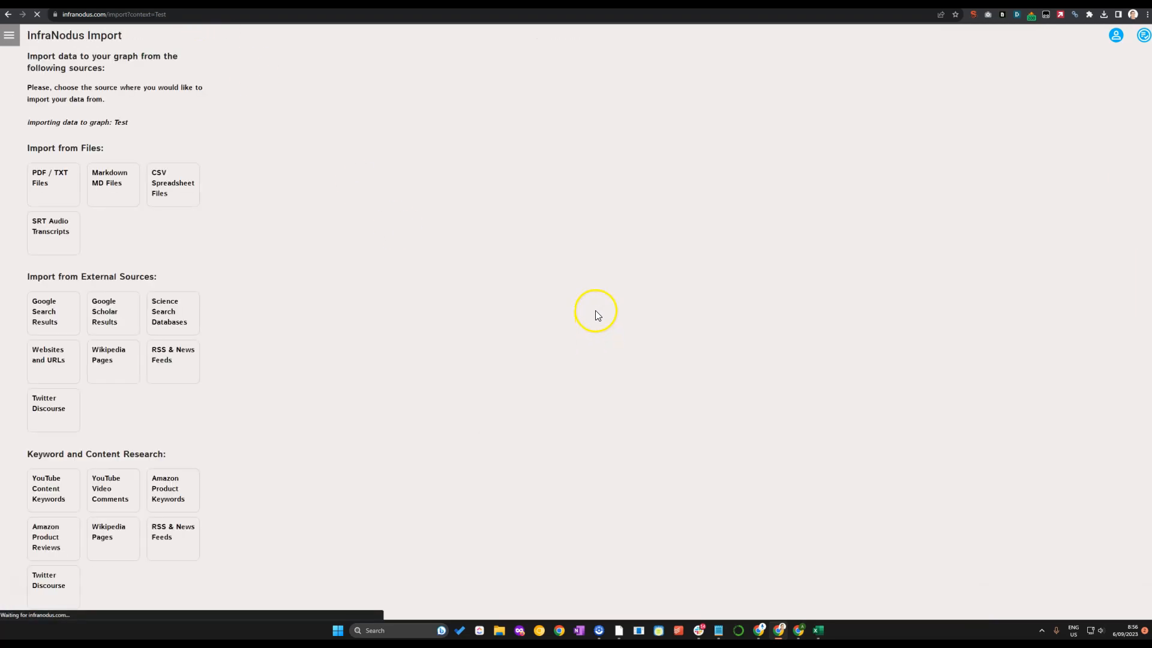
{"action": "left_click", "coordinate": [57, 186]}
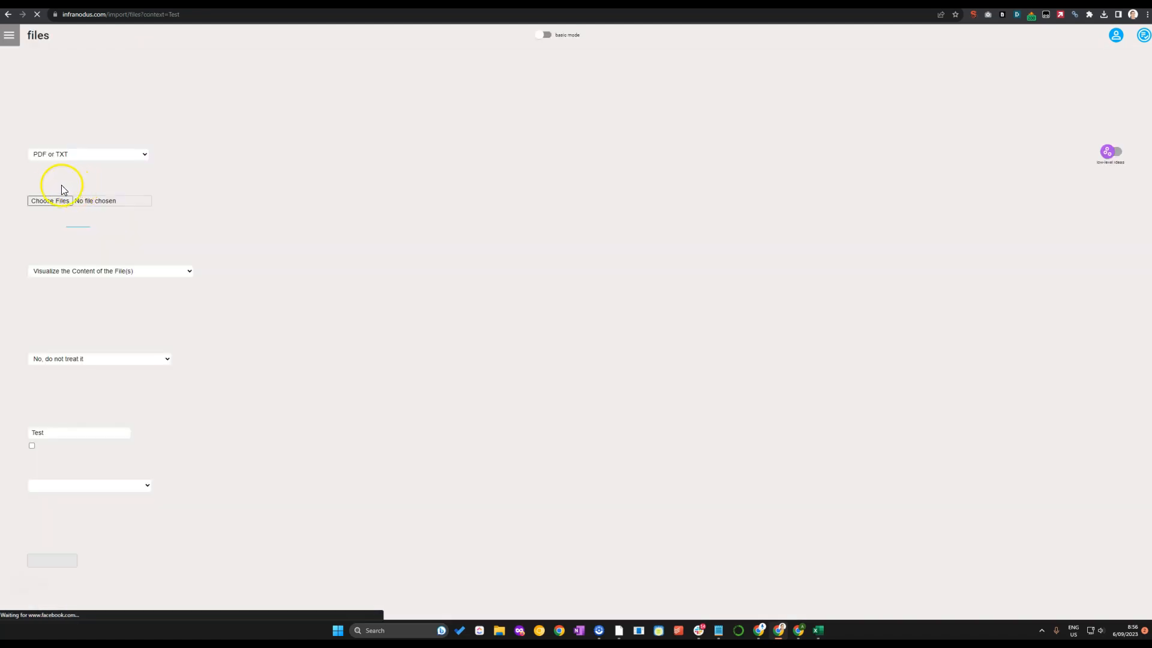
{"action": "left_click", "coordinate": [65, 154]}
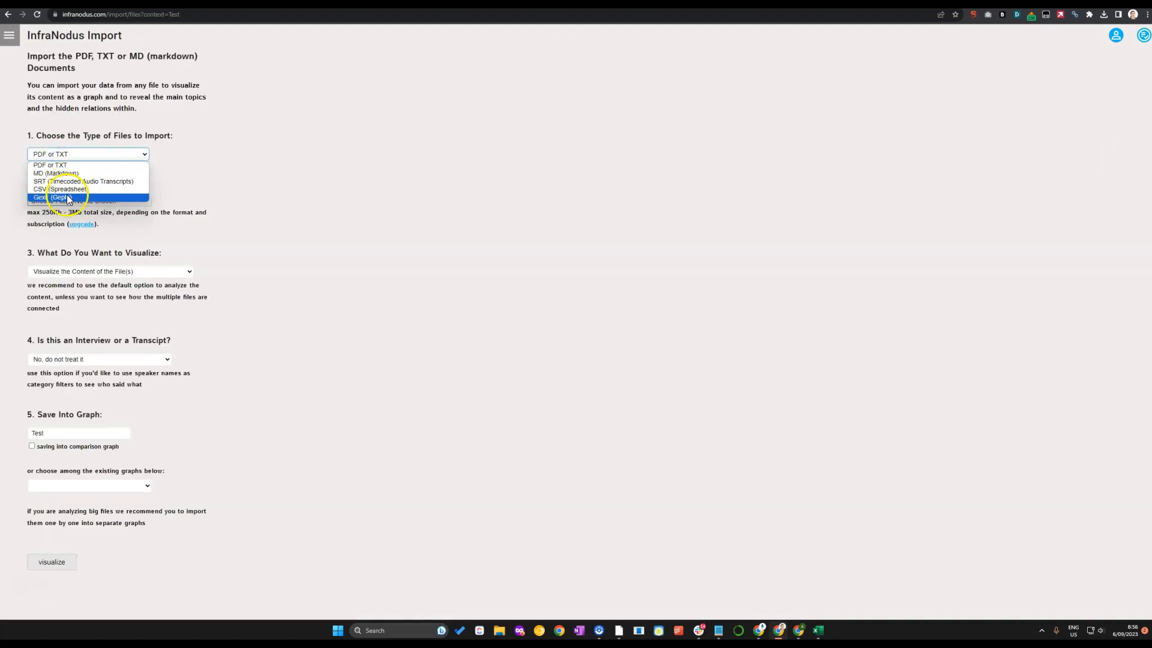
{"action": "left_click", "coordinate": [320, 181]}
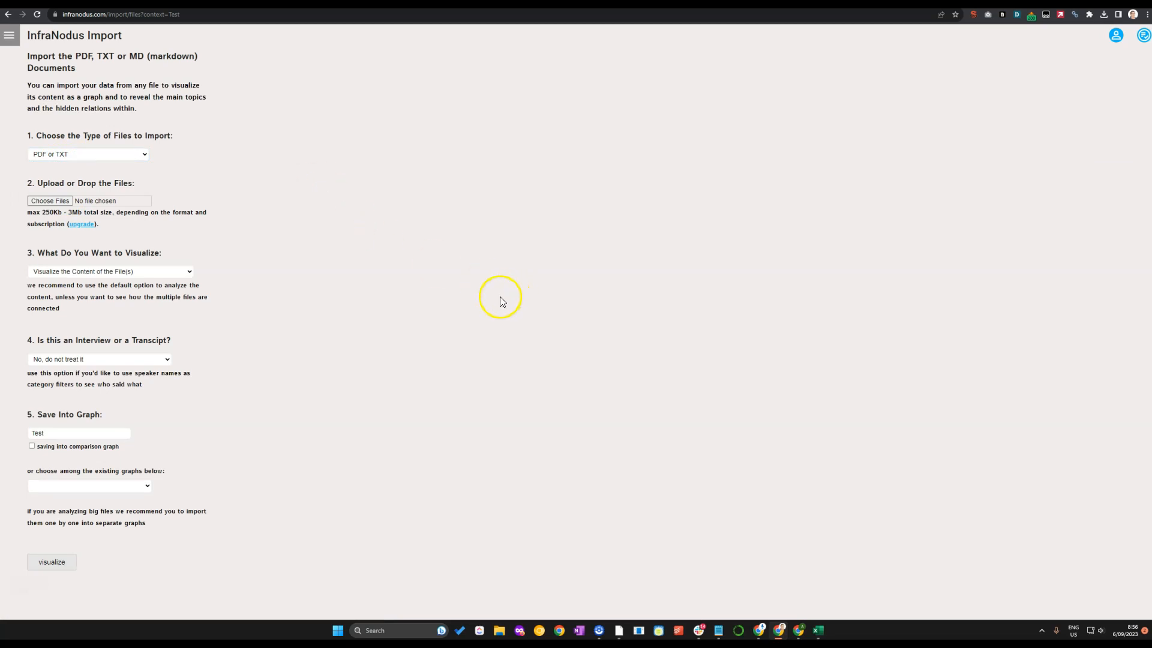
Switch to Notepad and write "UPDF" as a note
{"action": "key", "text": "alt+Tab"}
{"action": "left_click", "coordinate": [516, 341]}
{"action": "type", "text": "U"}
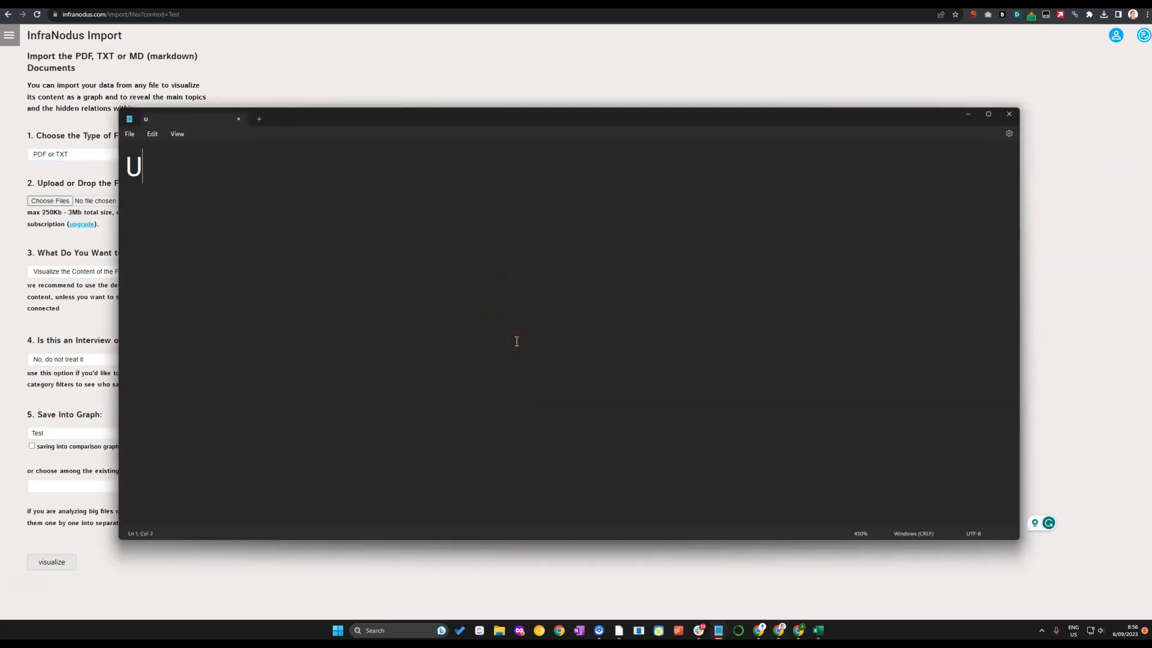
{"action": "type", "text": "PDF"}
{"action": "left_click_drag", "start_coordinate": [191, 180], "coordinate": [141, 197]}
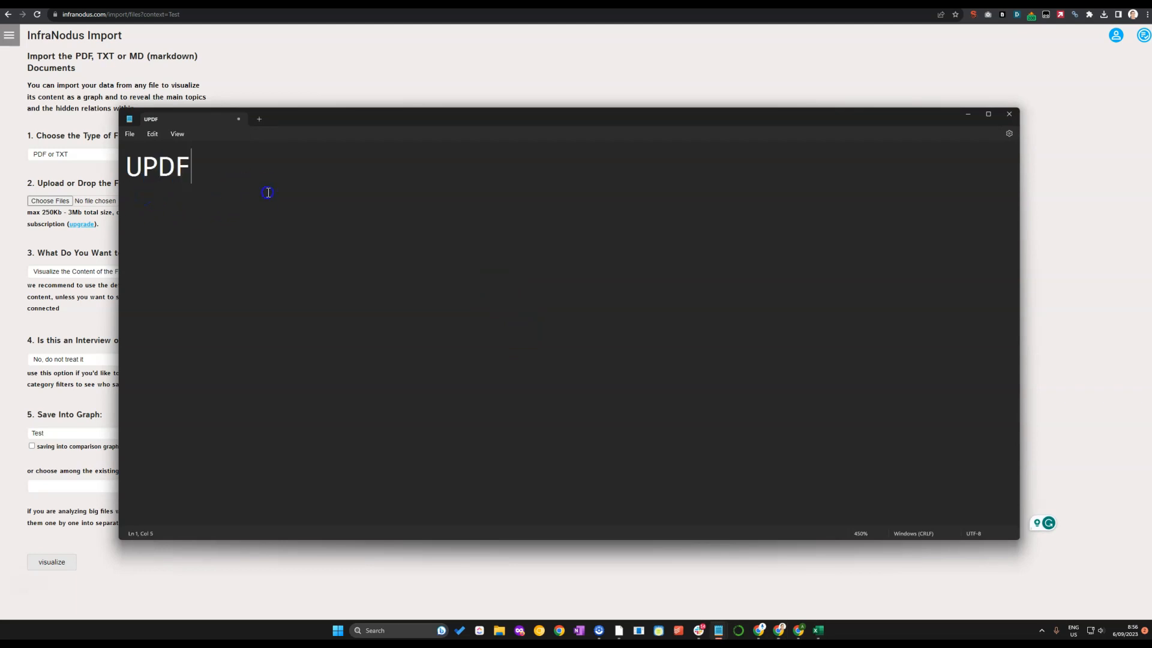
{"action": "left_click_drag", "start_coordinate": [257, 192], "coordinate": [113, 169]}
{"action": "left_click", "coordinate": [196, 181]}
Return to the InfraNodus import page, check the maximum total file size for uploads, and dismiss the file chooser
{"action": "left_click", "coordinate": [98, 175]}
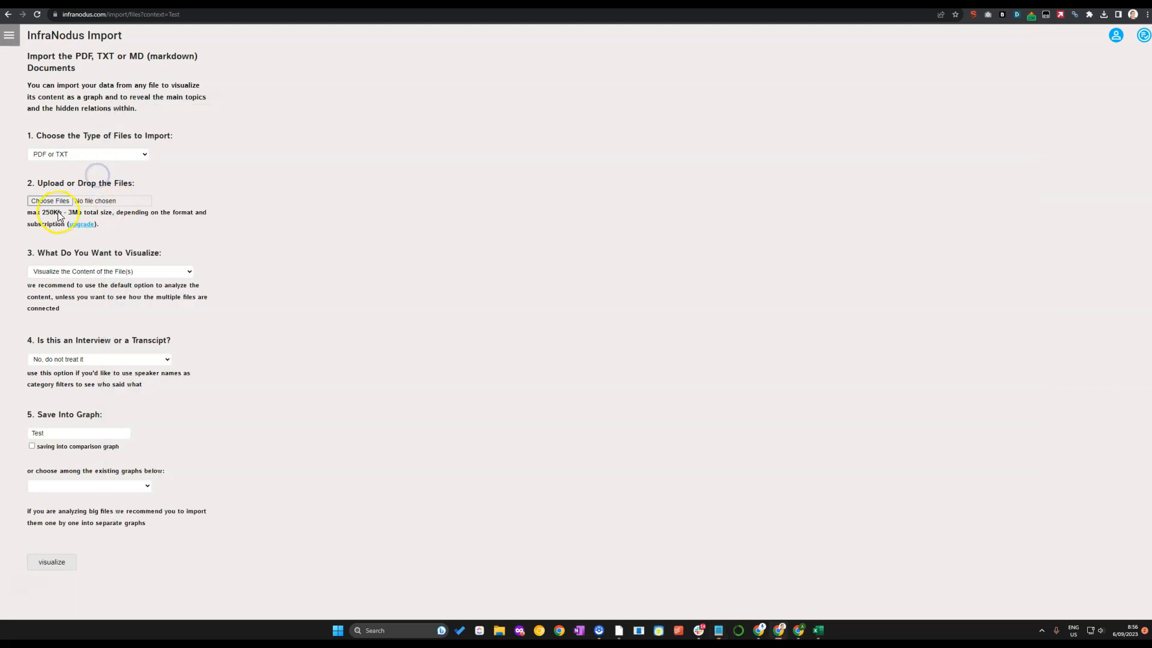
{"action": "left_click_drag", "start_coordinate": [41, 214], "coordinate": [83, 214]}
{"action": "left_click", "coordinate": [144, 215]}
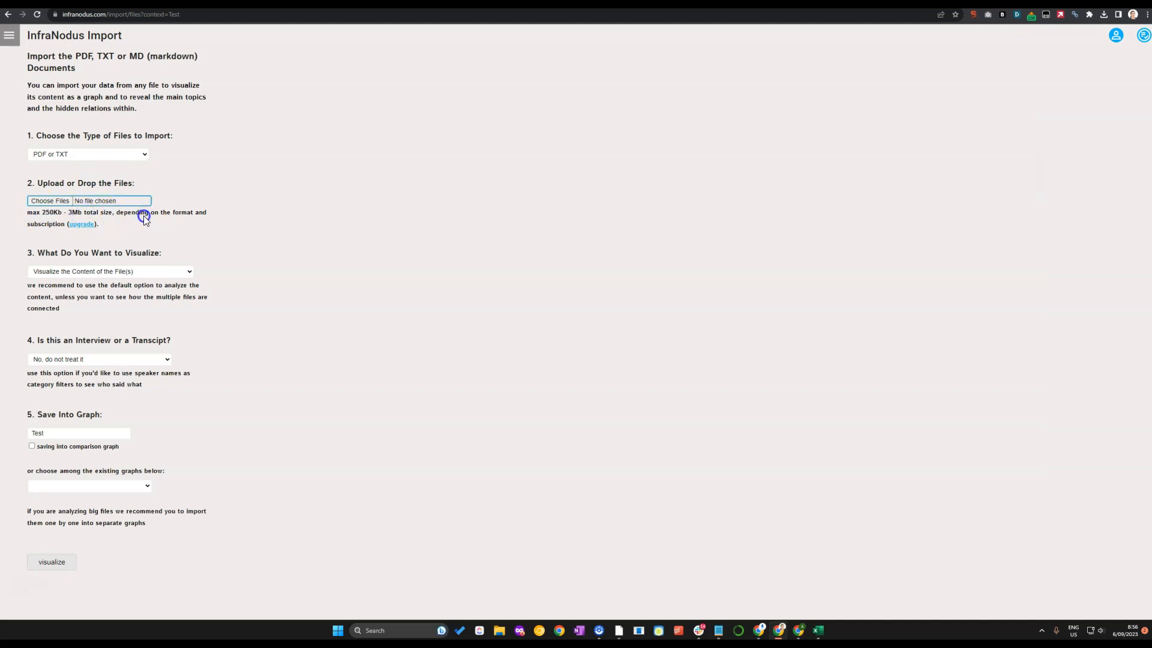
{"action": "key", "text": "alt+Tab"}
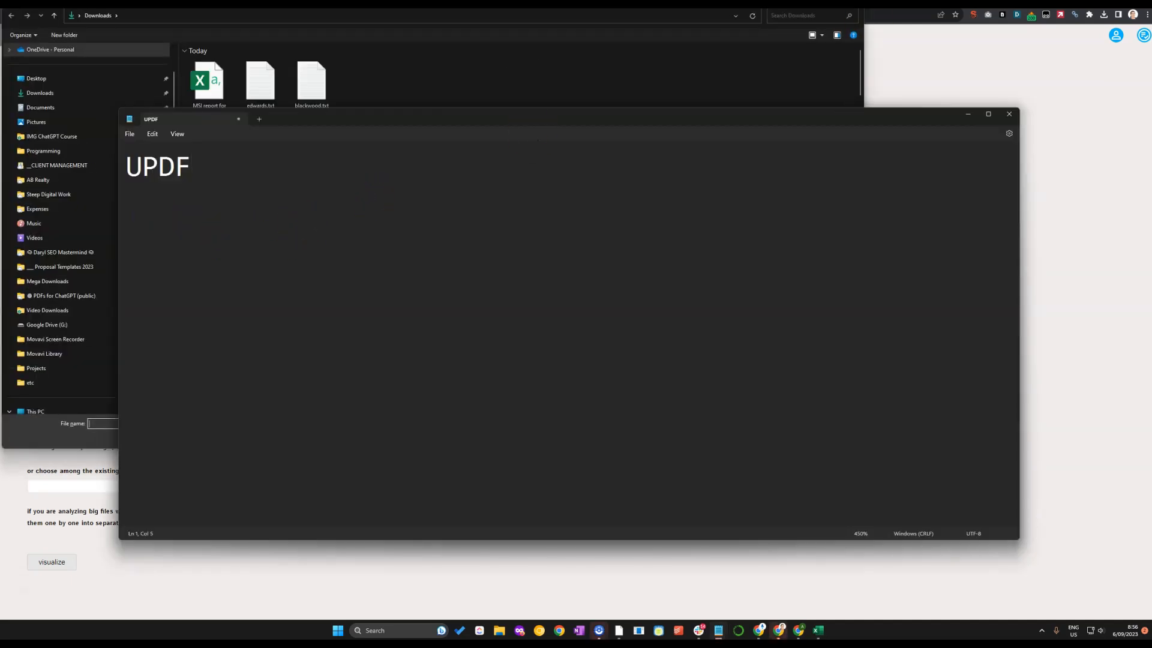
{"action": "left_click", "coordinate": [851, 4]}
Switch to Notepad, extend the note to read "UPDF -> Export -> Text", and reposition the window
{"action": "key", "text": "alt+Tab"}
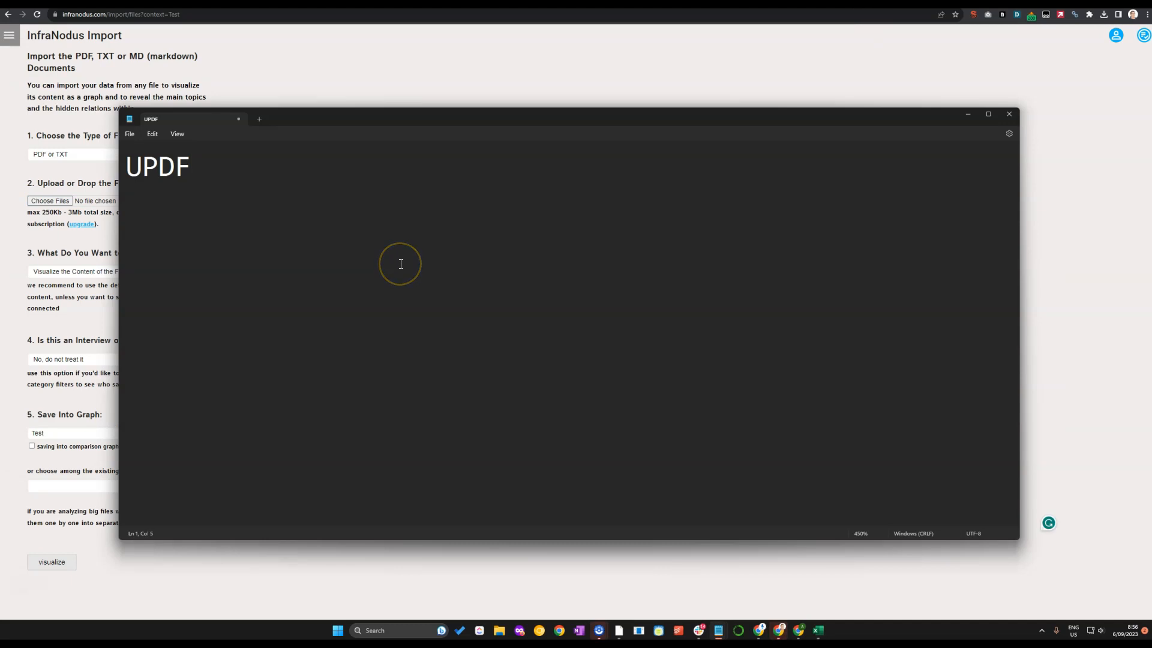
{"action": "left_click", "coordinate": [275, 209]}
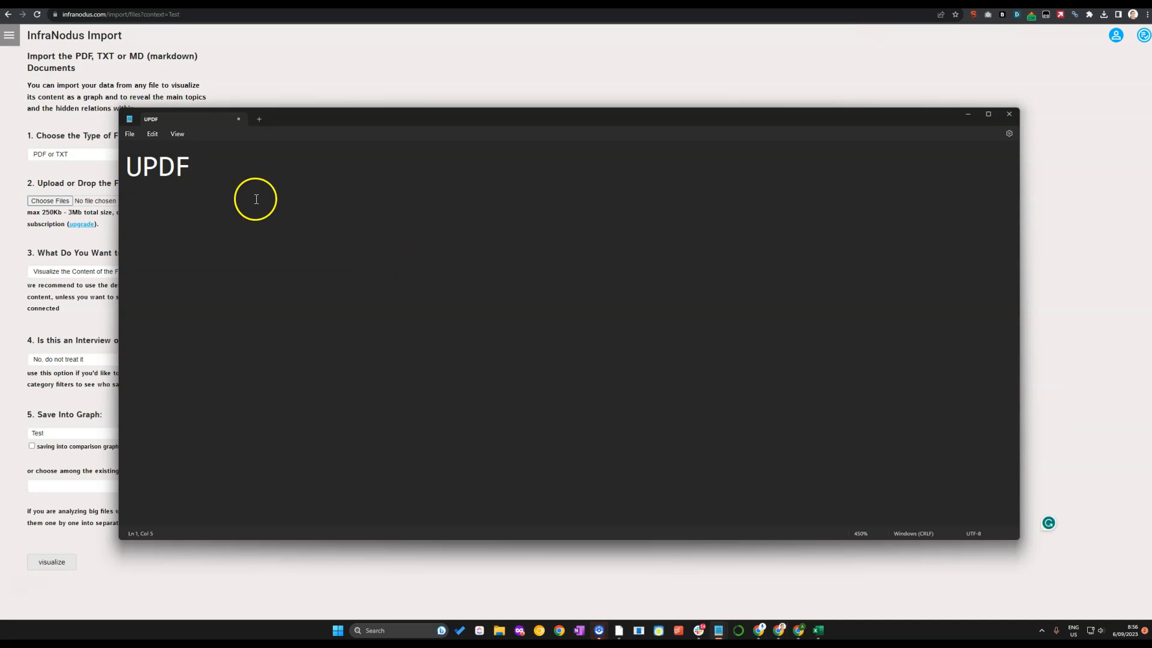
{"action": "type", "text": "-> Exoi"}
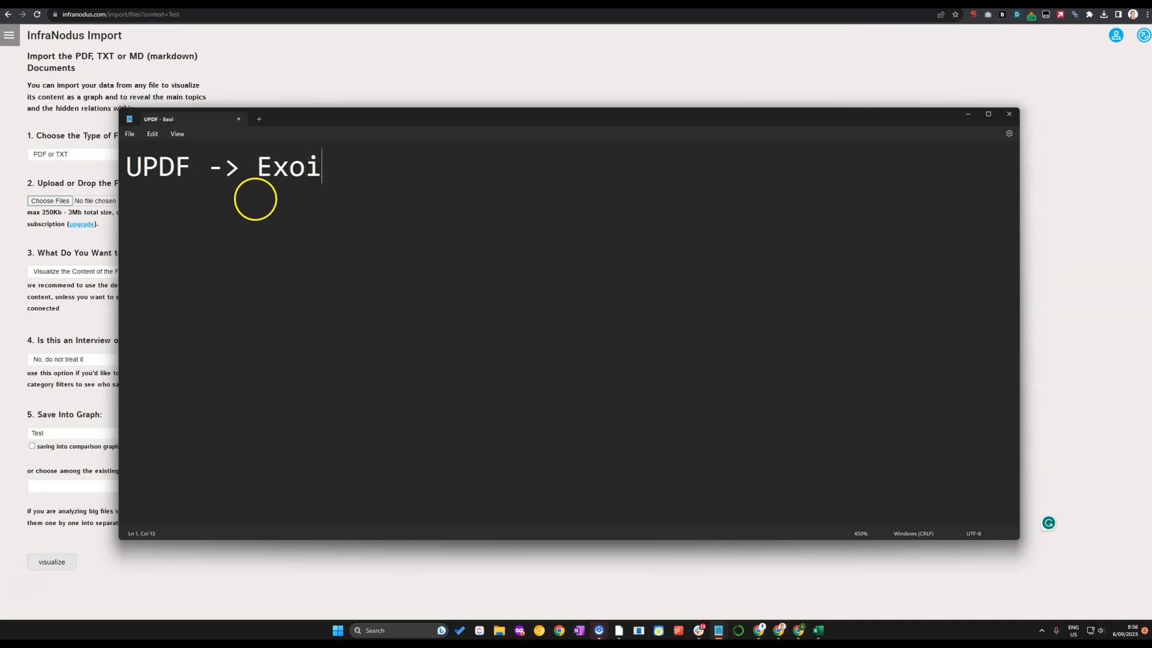
{"action": "key", "text": "BackSpace"}
{"action": "key", "text": "BackSpace"}
{"action": "type", "text": "port -> Text"}
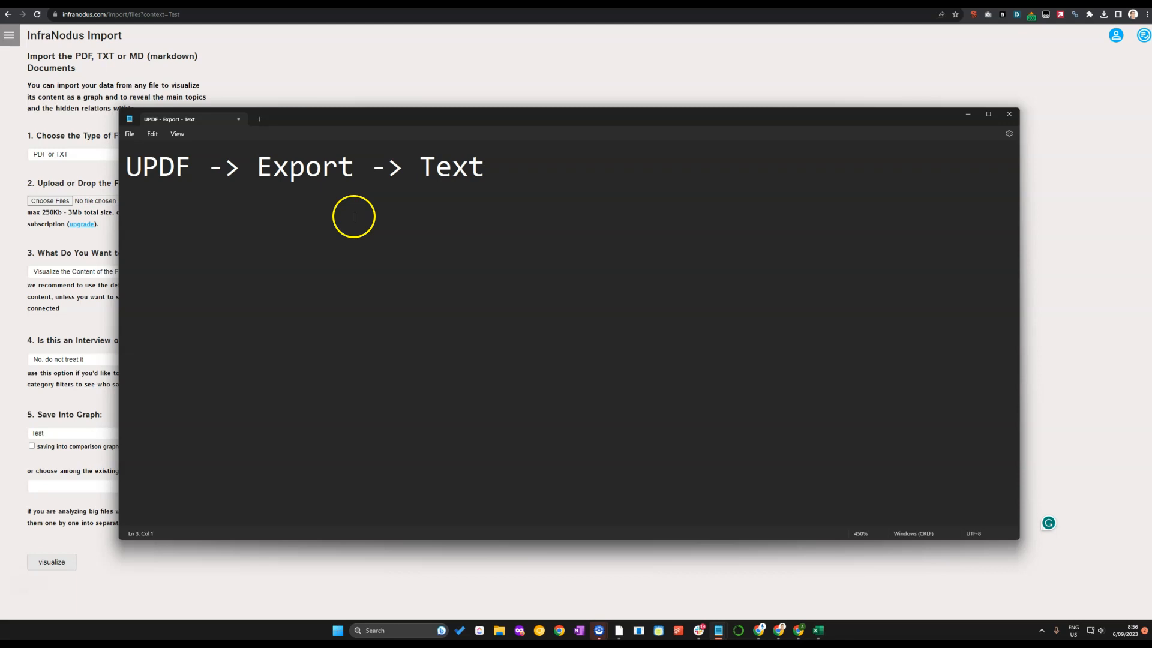
{"action": "left_click_drag", "start_coordinate": [484, 118], "coordinate": [570, 80]}
{"action": "left_click", "coordinate": [460, 224]}
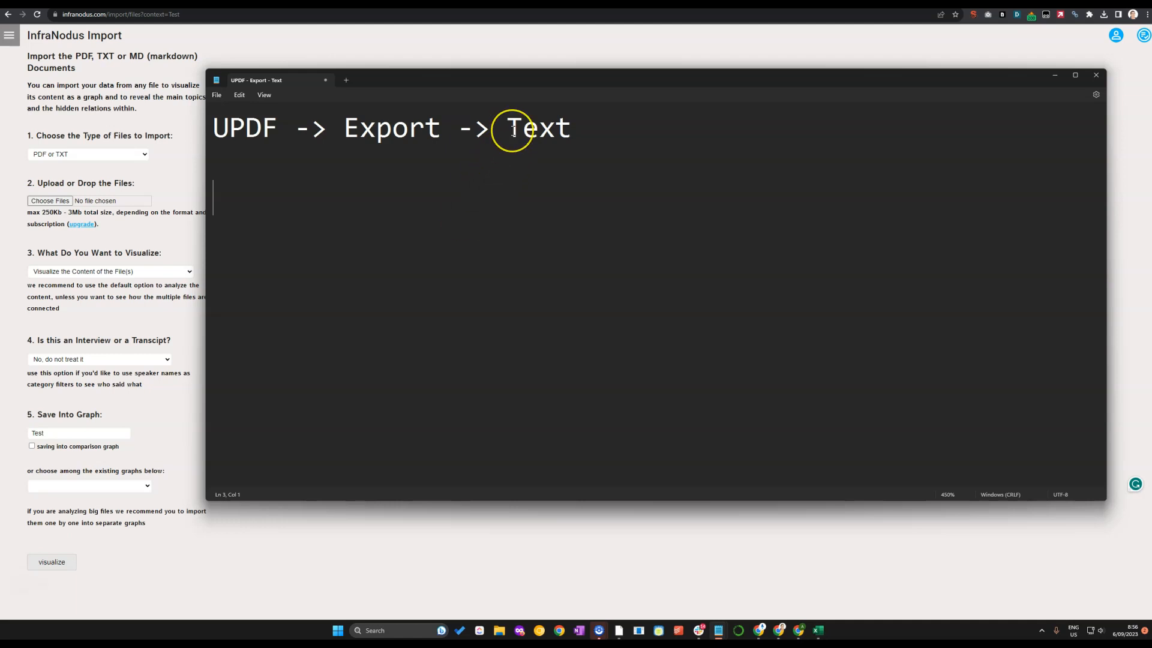
{"action": "left_click", "coordinate": [578, 203]}
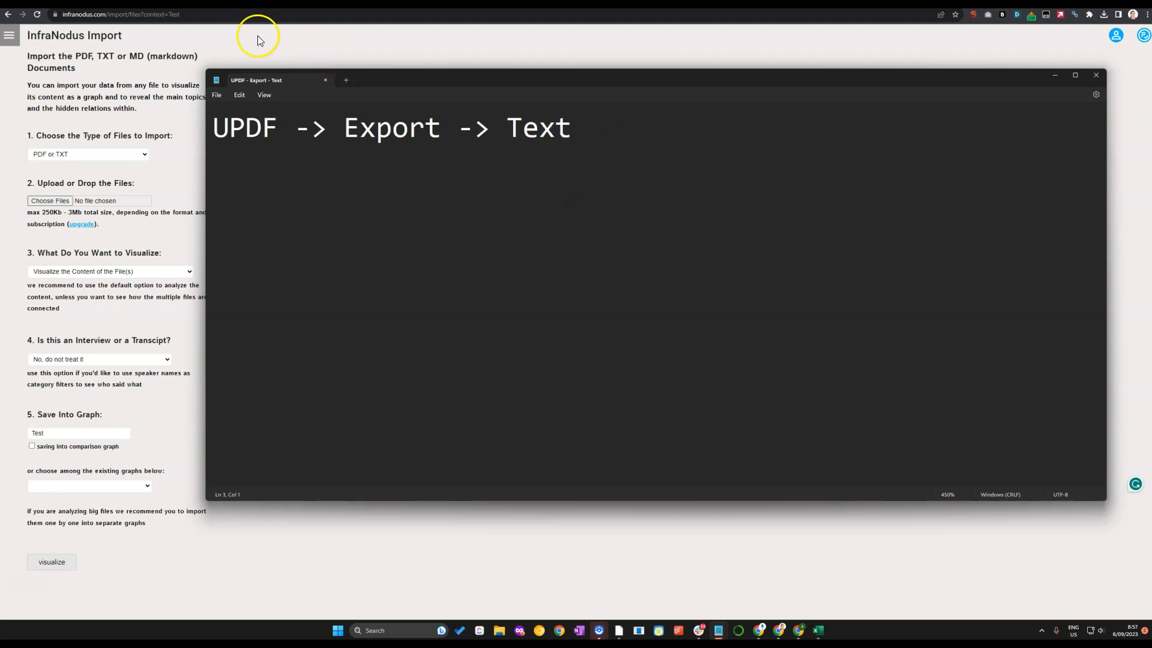
Return to InfraNodus and open the private graph blackwood
{"action": "left_click", "coordinate": [282, 44]}
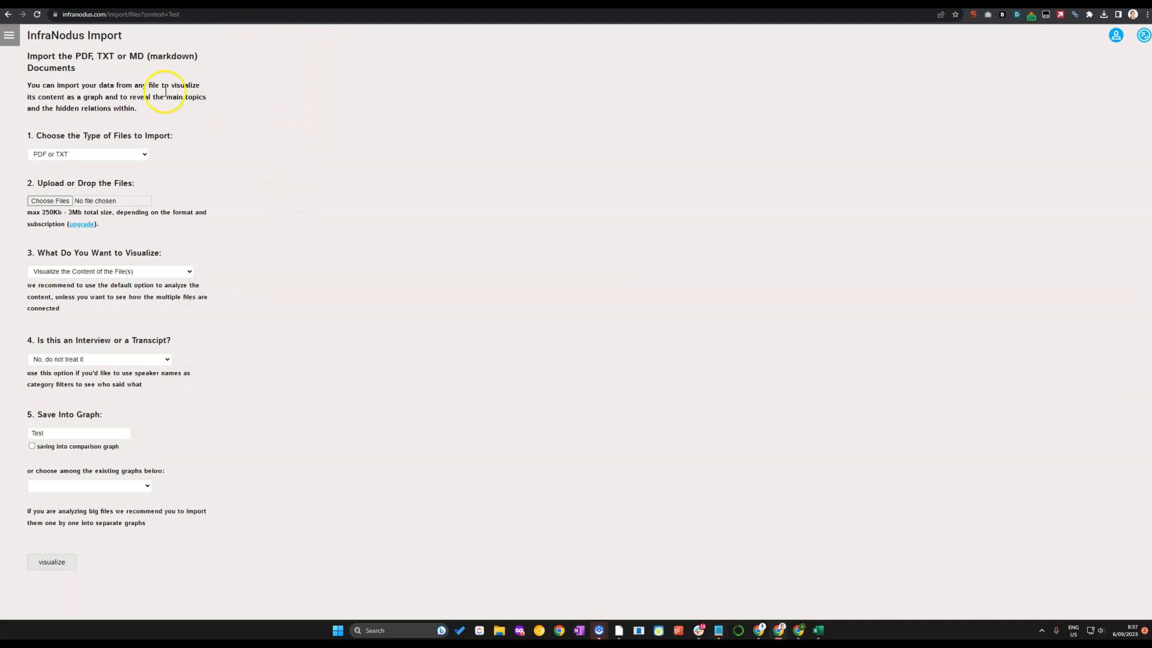
{"action": "left_click", "coordinate": [9, 37]}
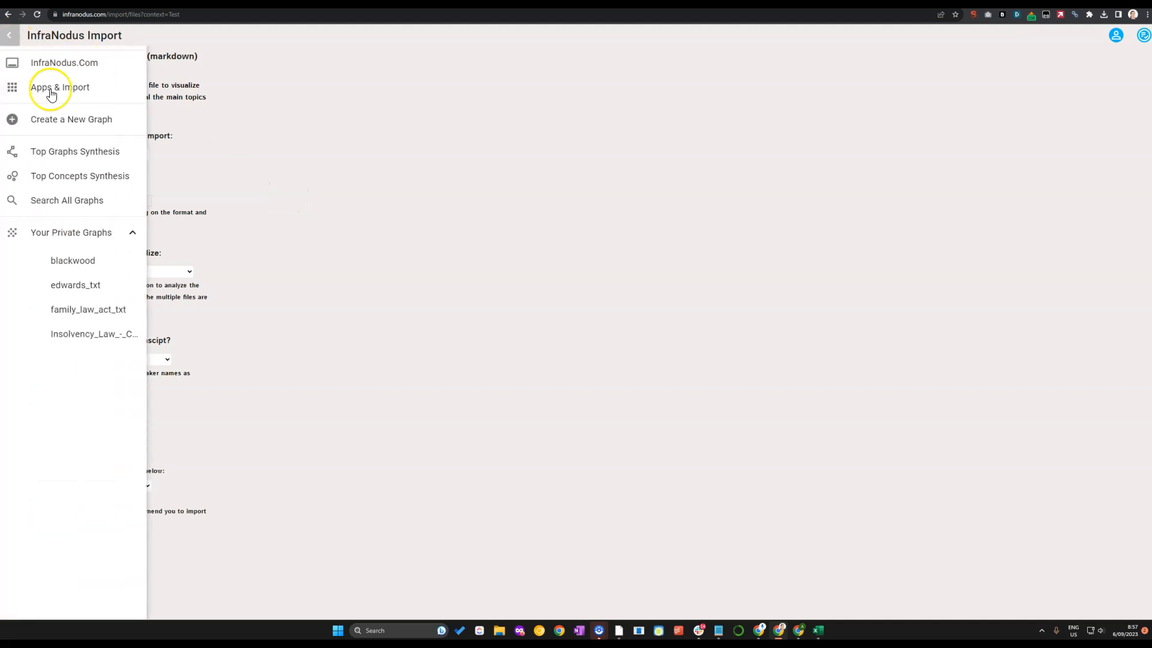
{"action": "left_click", "coordinate": [269, 141]}
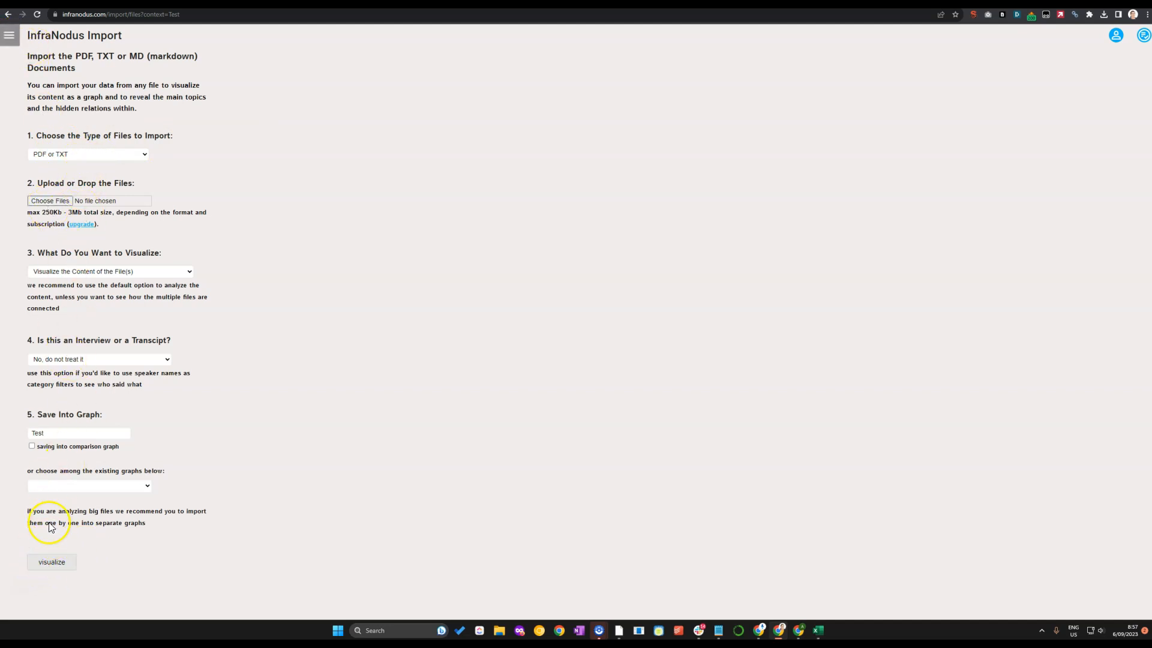
{"action": "left_click", "coordinate": [9, 35]}
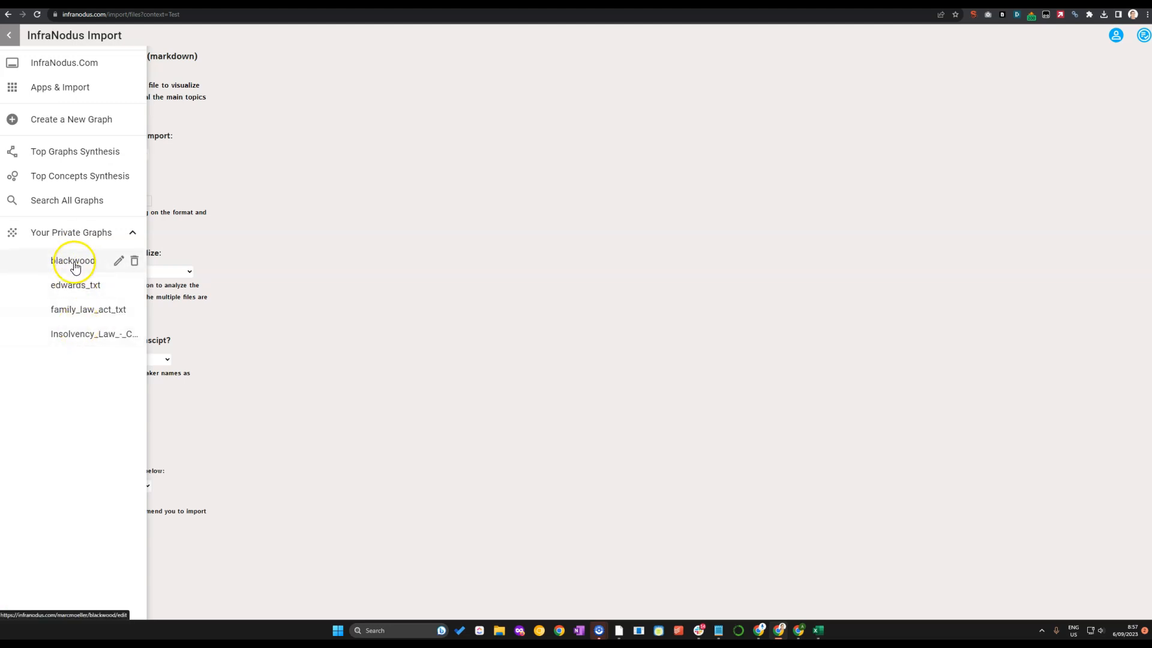
{"action": "left_click", "coordinate": [73, 262]}
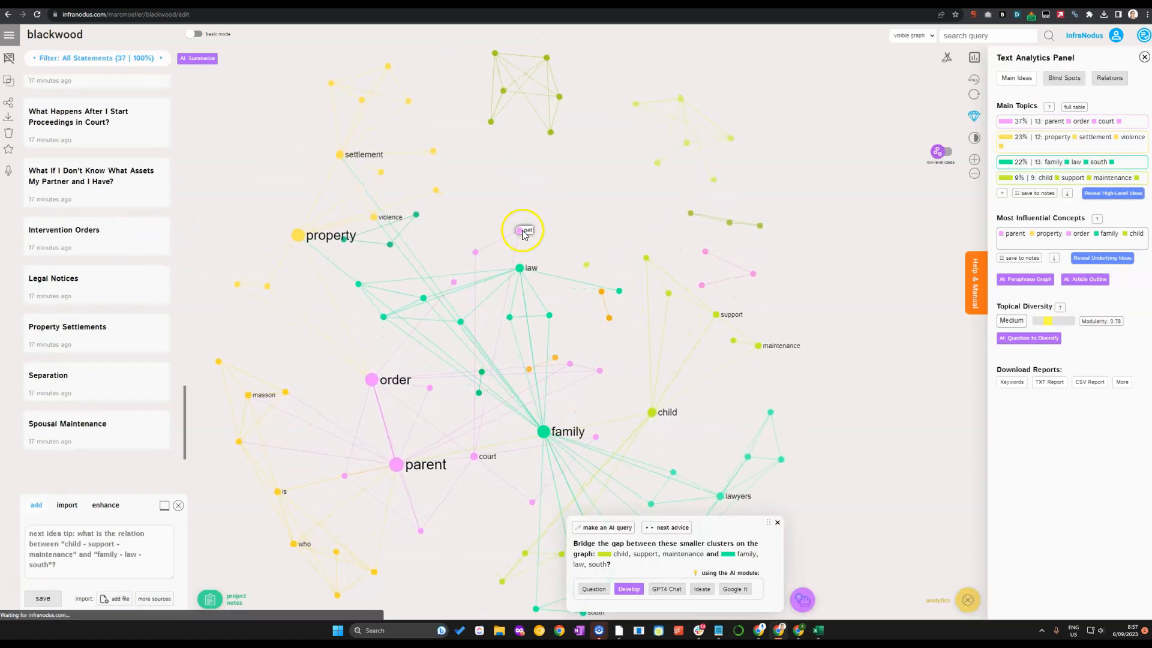
Expand the blackwood graph's full list of main topics and filter the statements by the séparation topic
{"action": "left_click_drag", "start_coordinate": [593, 198], "coordinate": [611, 187]}
{"action": "scroll", "coordinate": [613, 204], "scroll_direction": "down", "scroll_amount": 3}
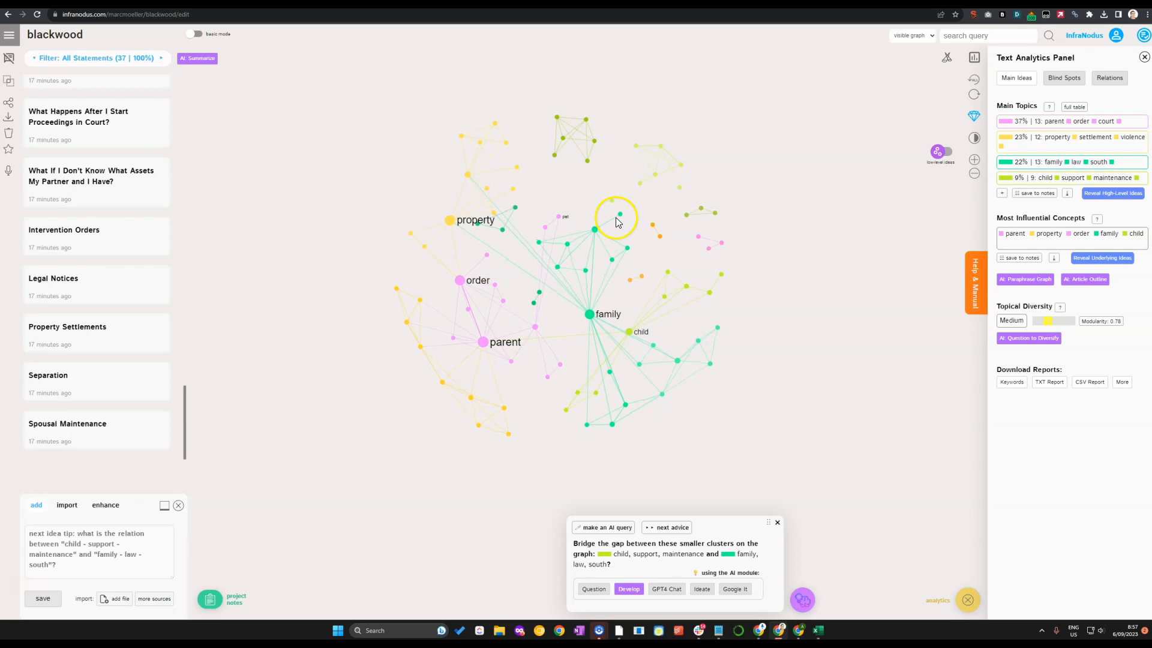
{"action": "scroll", "coordinate": [615, 225], "scroll_direction": "up", "scroll_amount": 3}
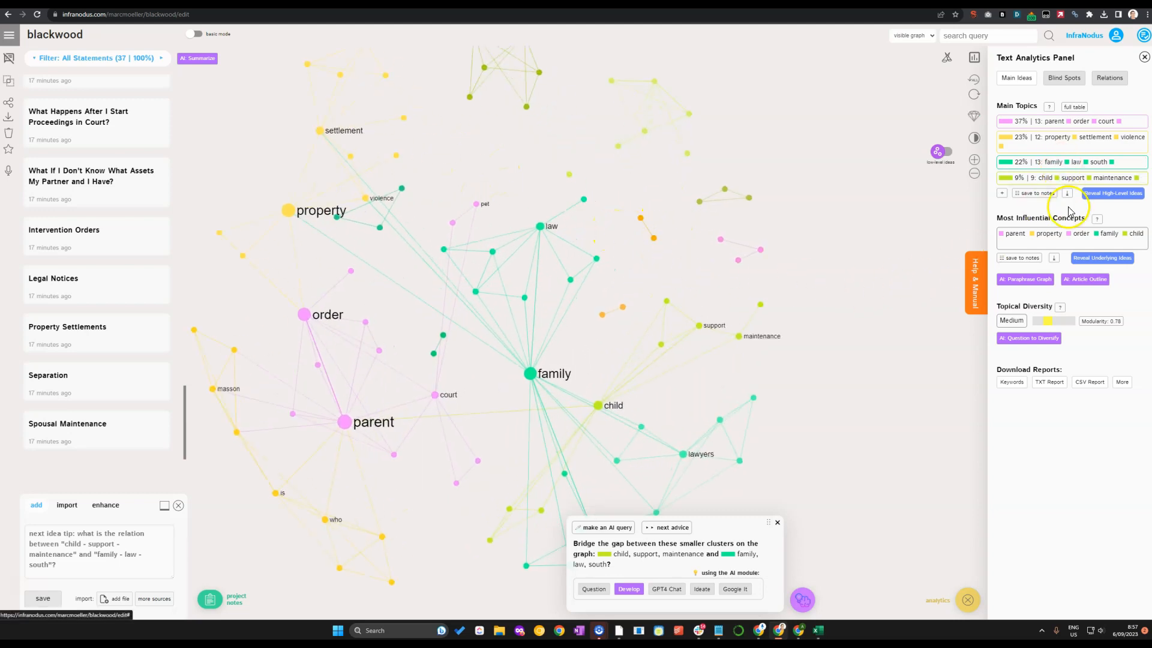
{"action": "left_click", "coordinate": [1002, 192]}
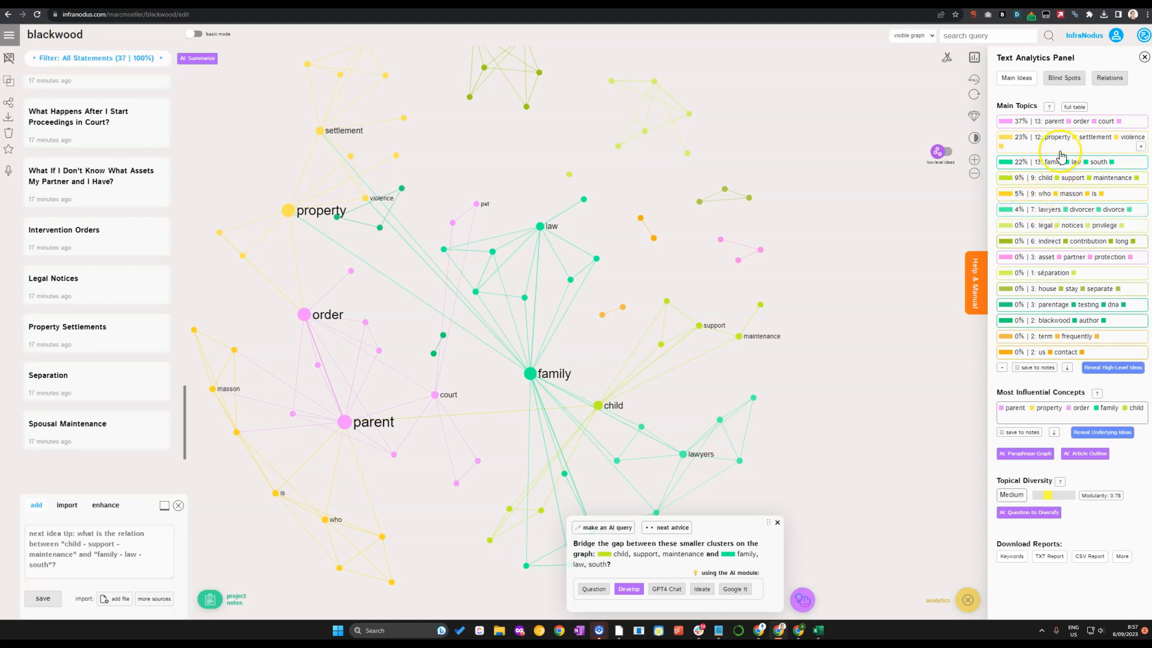
{"action": "left_click", "coordinate": [1046, 275]}
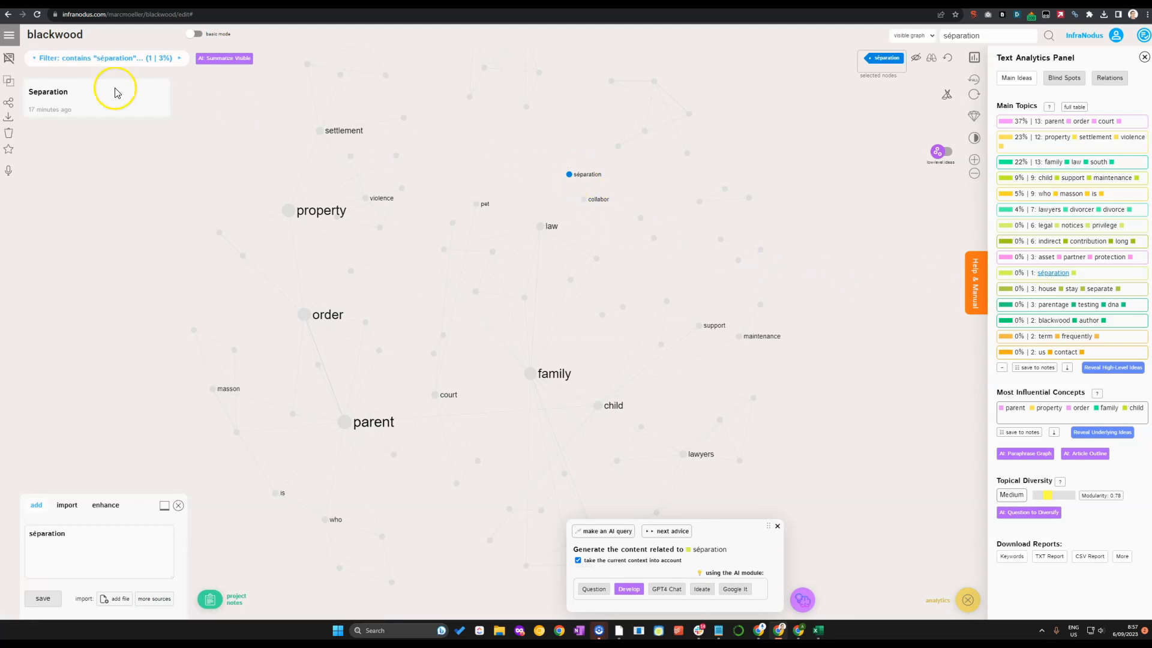
Leave the graph name unchanged and open the private graph edwards_txt
{"action": "left_click", "coordinate": [59, 39]}
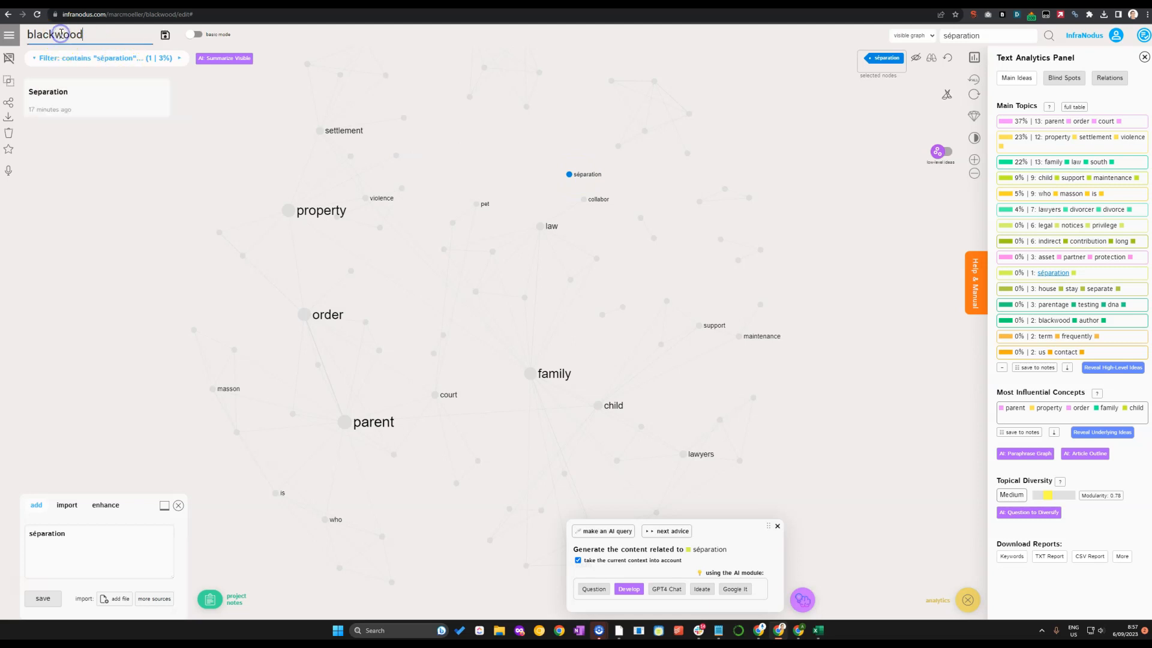
{"action": "left_click", "coordinate": [299, 34]}
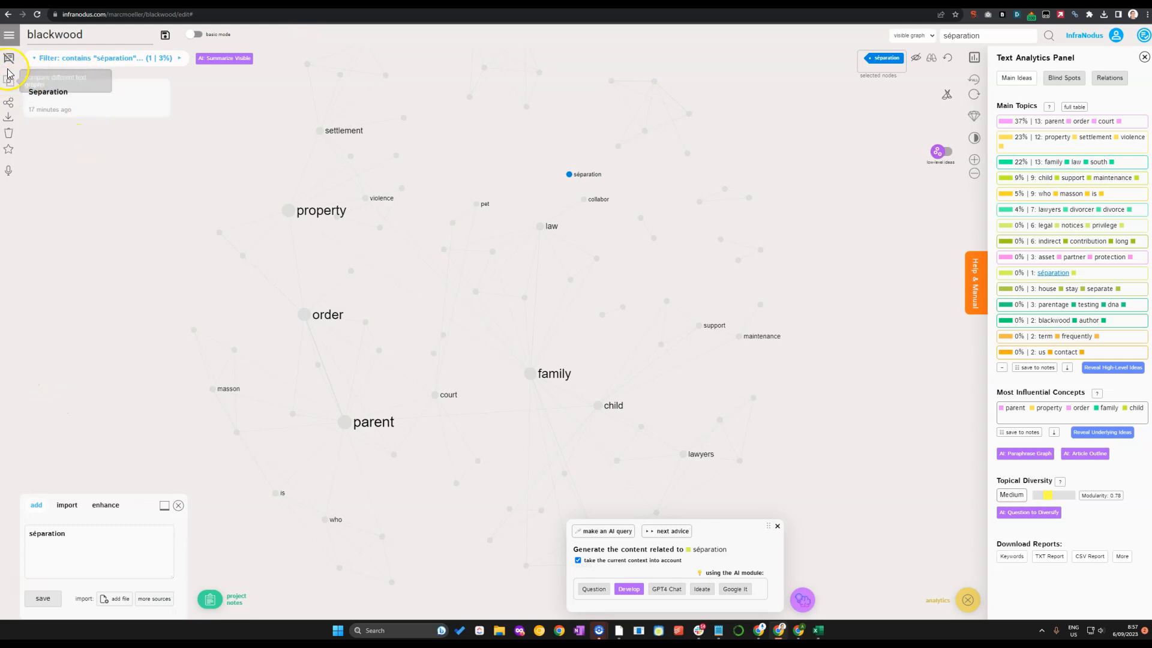
{"action": "left_click", "coordinate": [9, 35]}
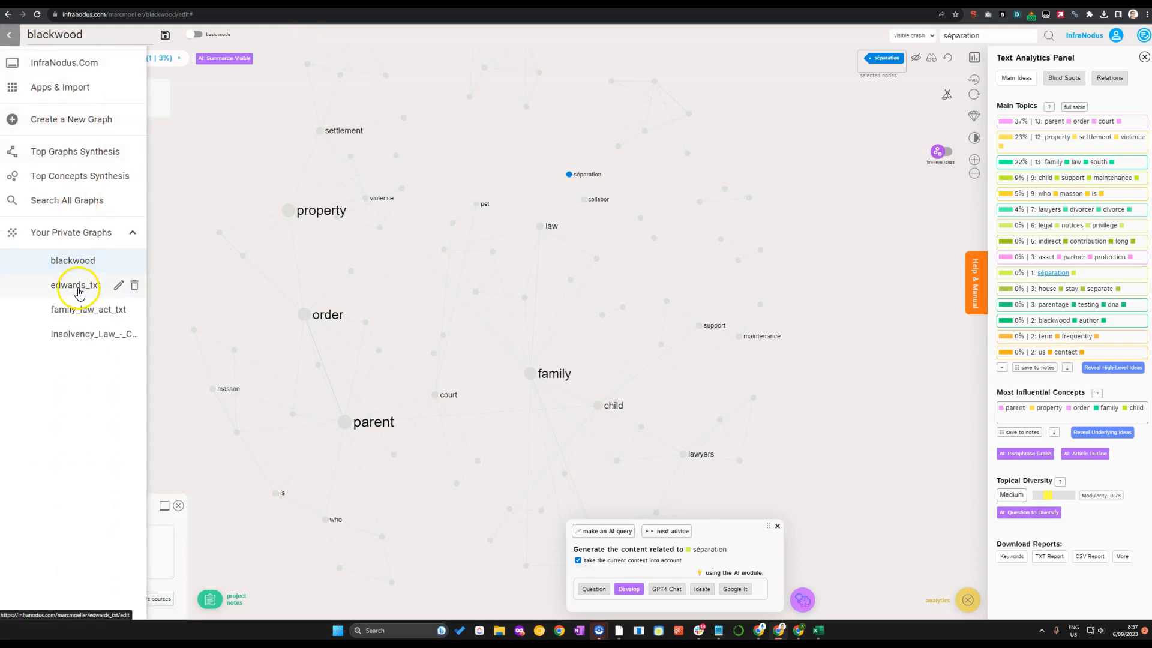
{"action": "left_click", "coordinate": [79, 290]}
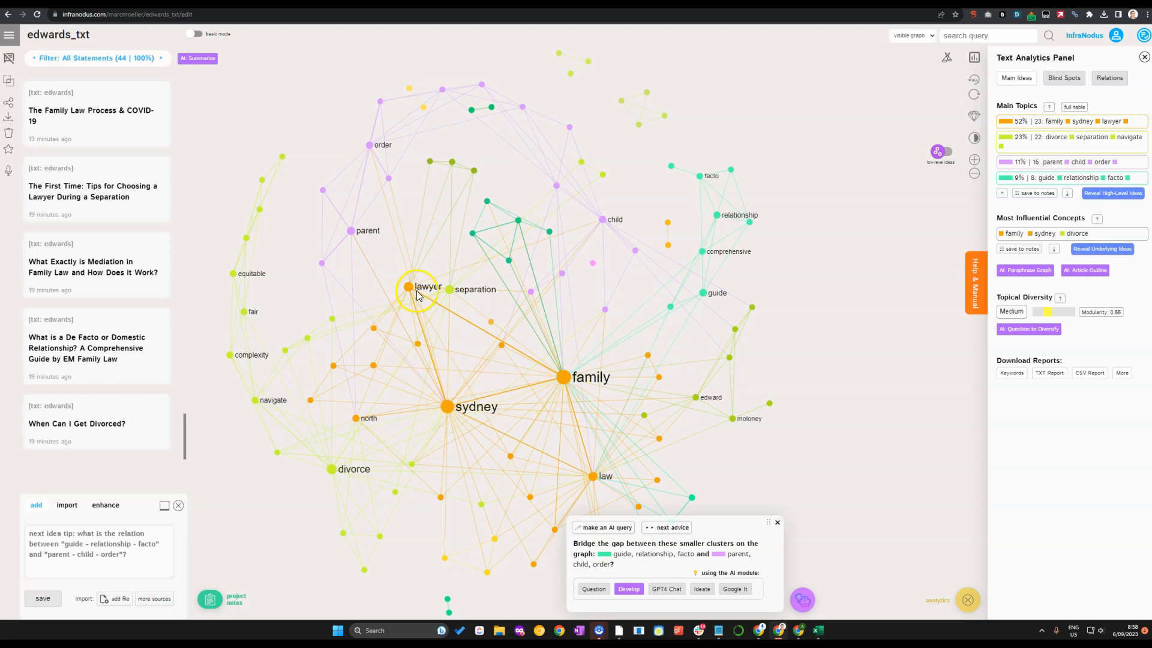
Look through the Blackwood titles in the Family Lawyer Sitemaps spreadsheet, and return to the edwards_txt graph in InfraNodus
{"action": "left_click", "coordinate": [258, 3]}
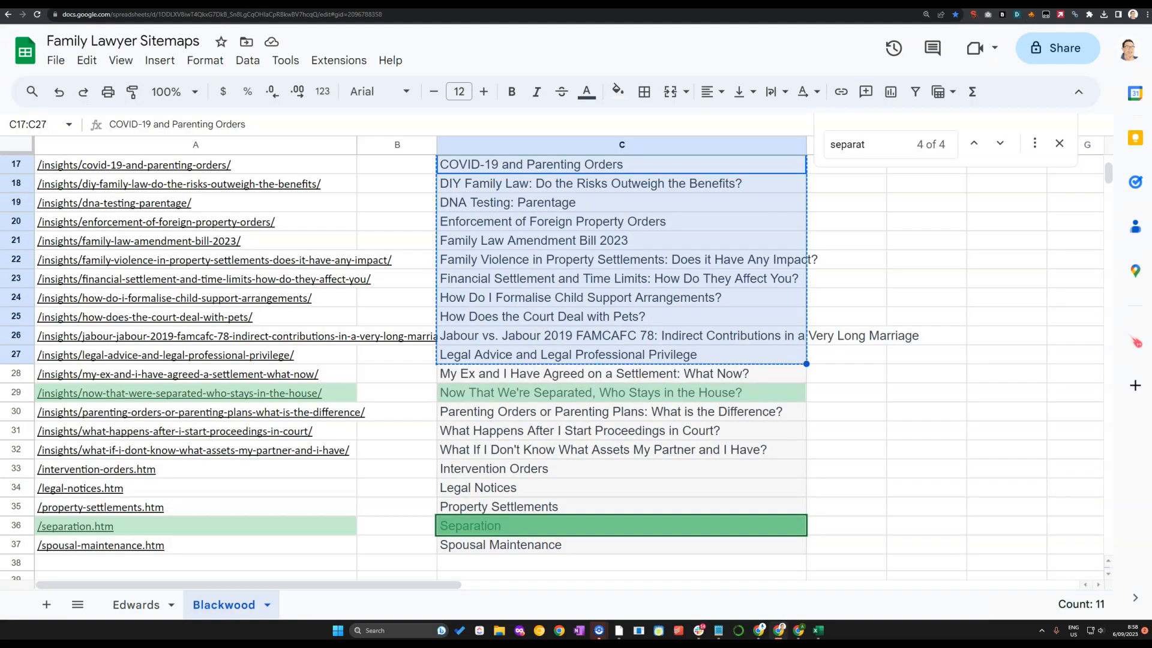
{"action": "left_click", "coordinate": [545, 240]}
{"action": "scroll", "coordinate": [546, 244], "scroll_direction": "down", "scroll_amount": 5}
{"action": "scroll", "coordinate": [549, 243], "scroll_direction": "up", "scroll_amount": 7}
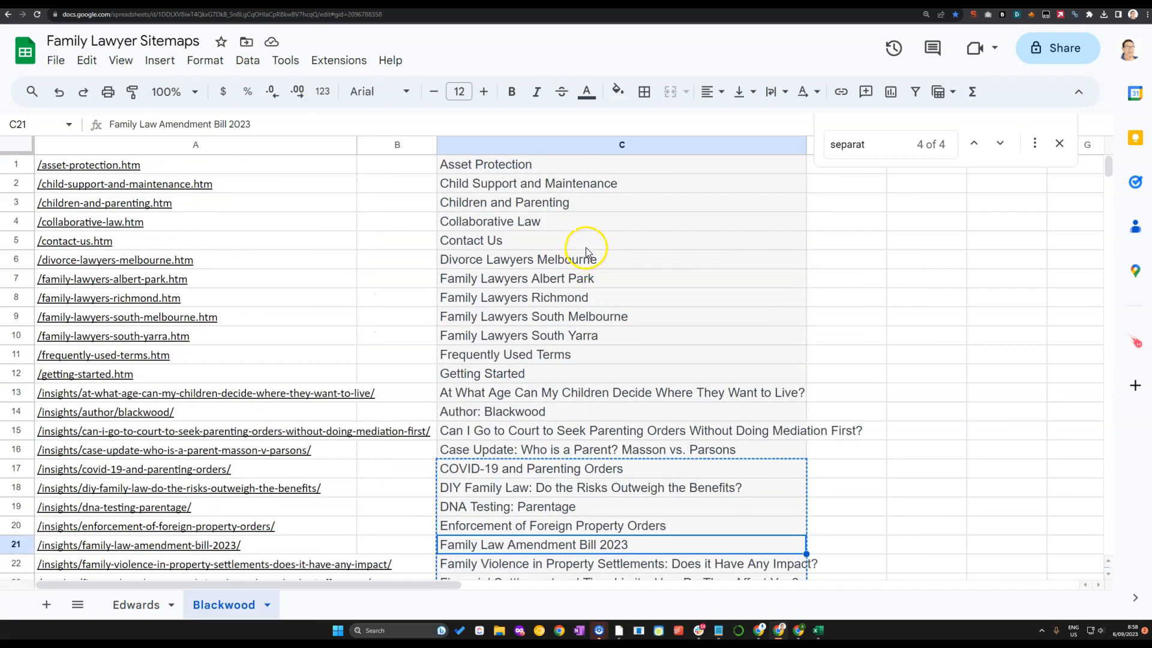
{"action": "left_click", "coordinate": [198, 3]}
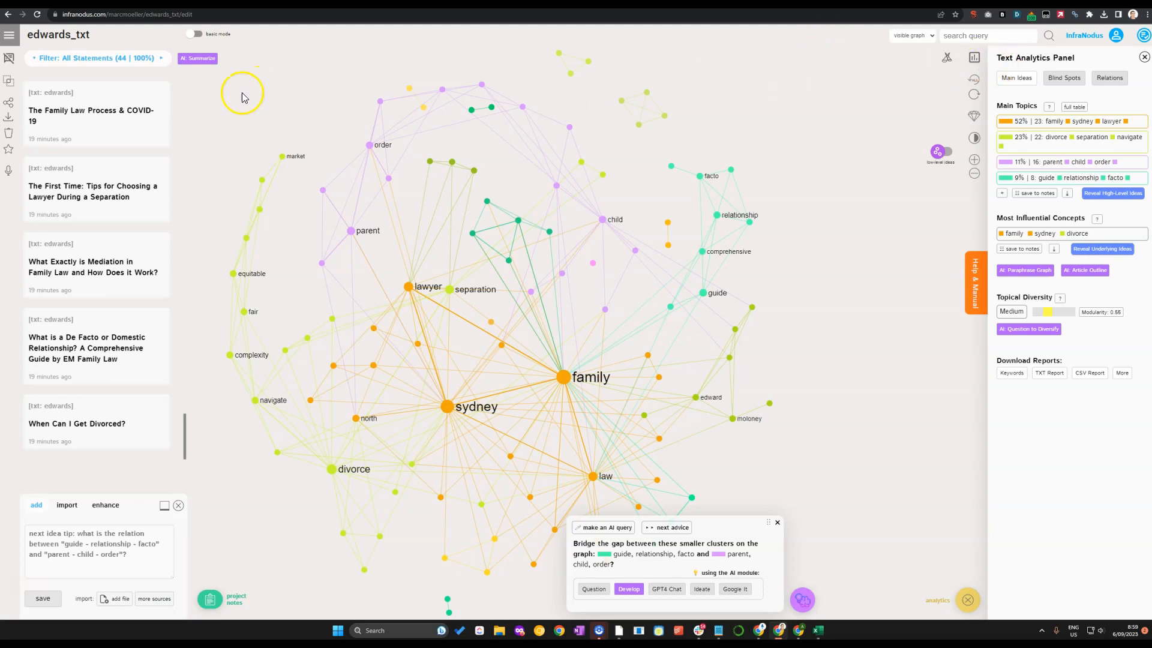
{"action": "left_click", "coordinate": [153, 62]}
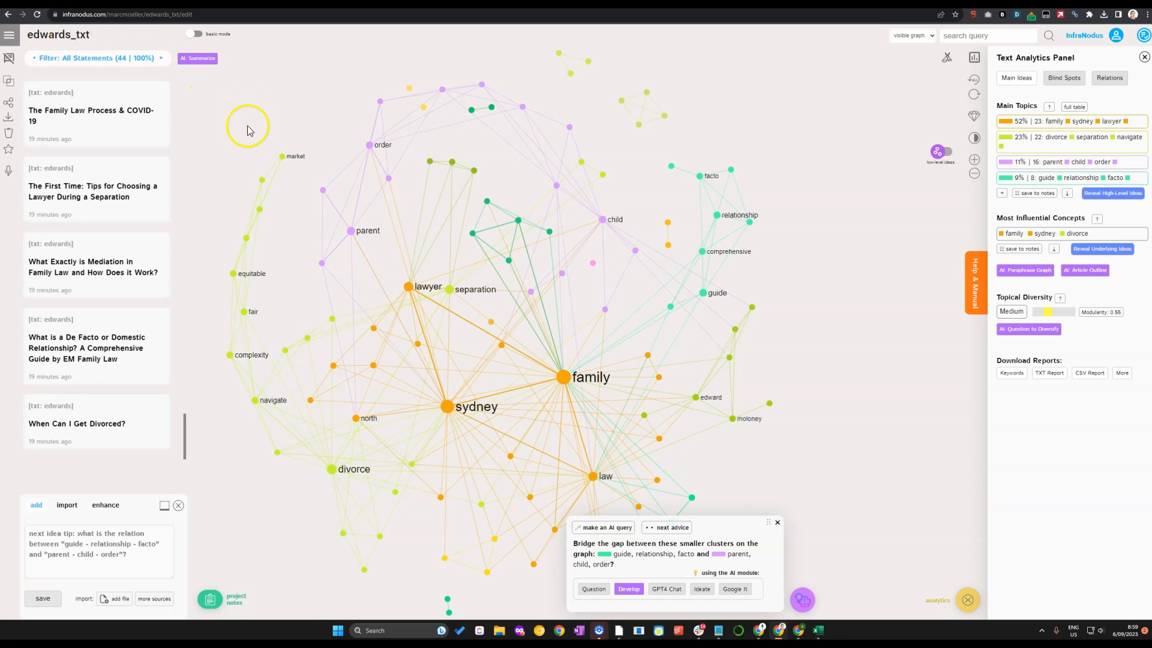
{"action": "left_click", "coordinate": [7, 85]}
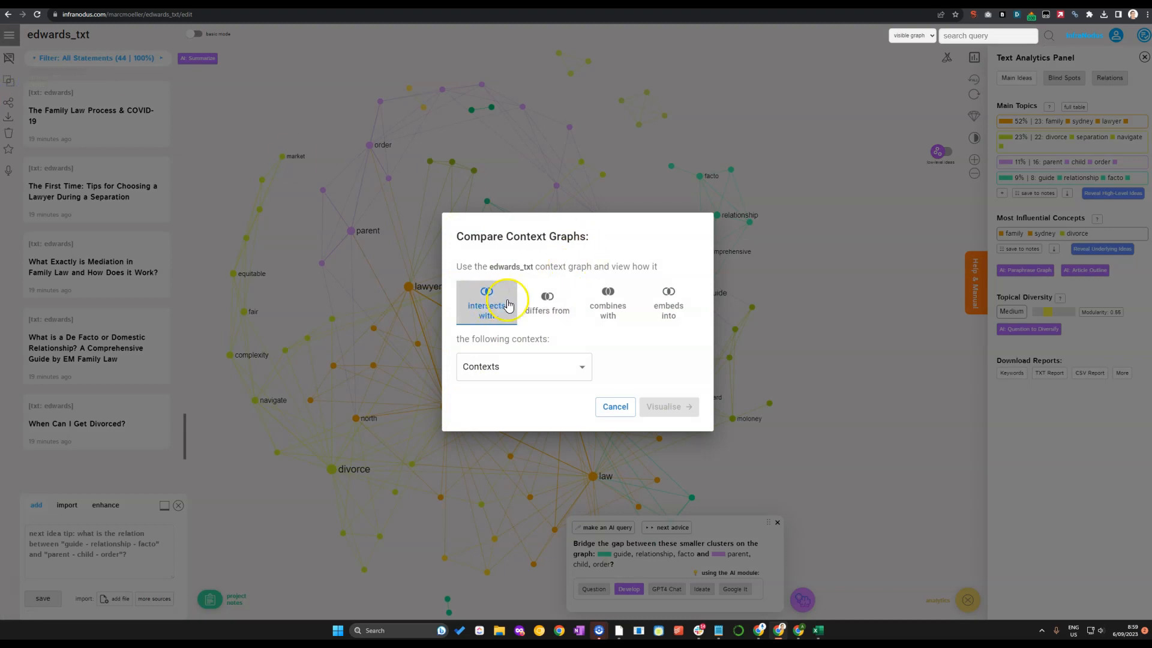
{"action": "left_click", "coordinate": [543, 359]}
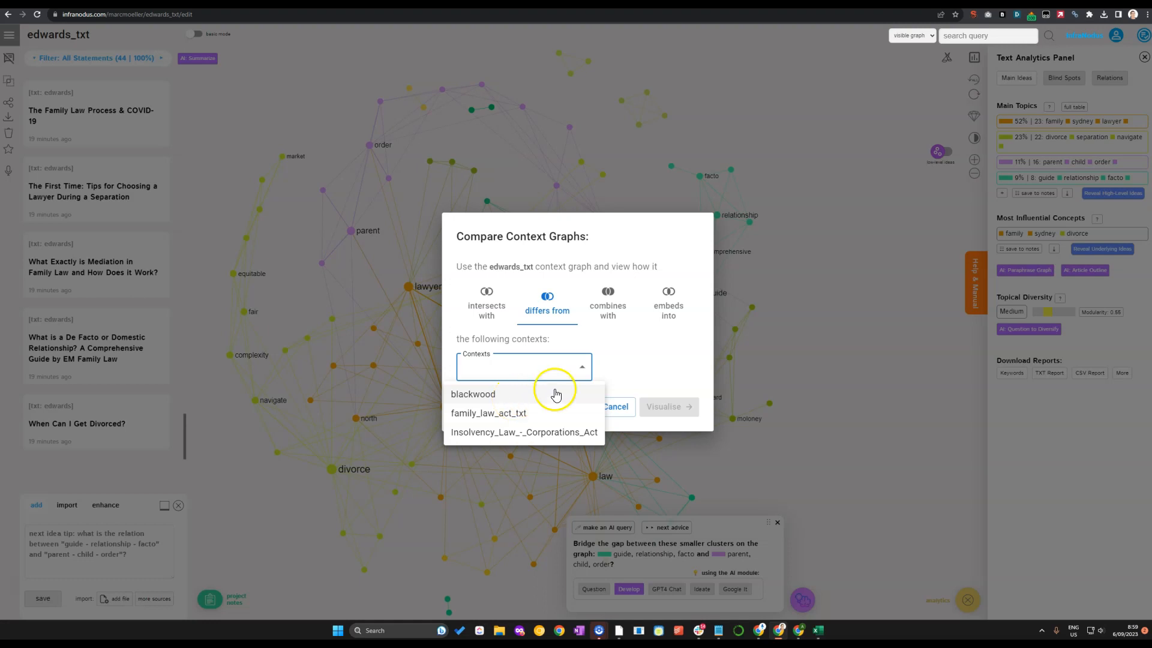
{"action": "left_click", "coordinate": [661, 374]}
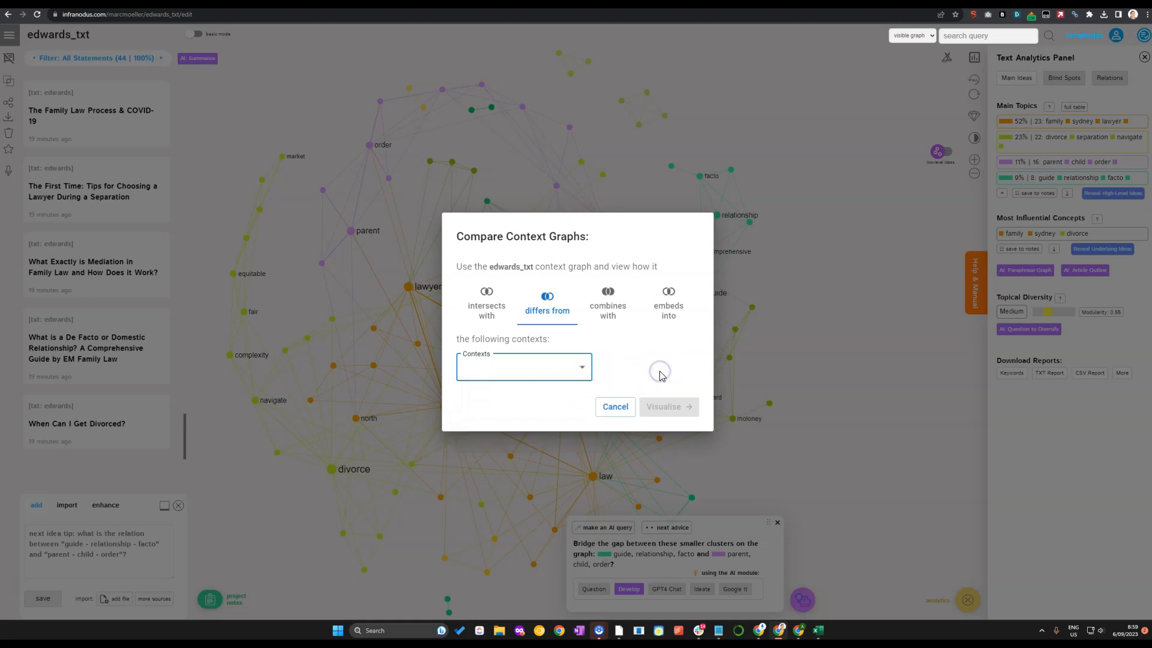
{"action": "left_click", "coordinate": [615, 407]}
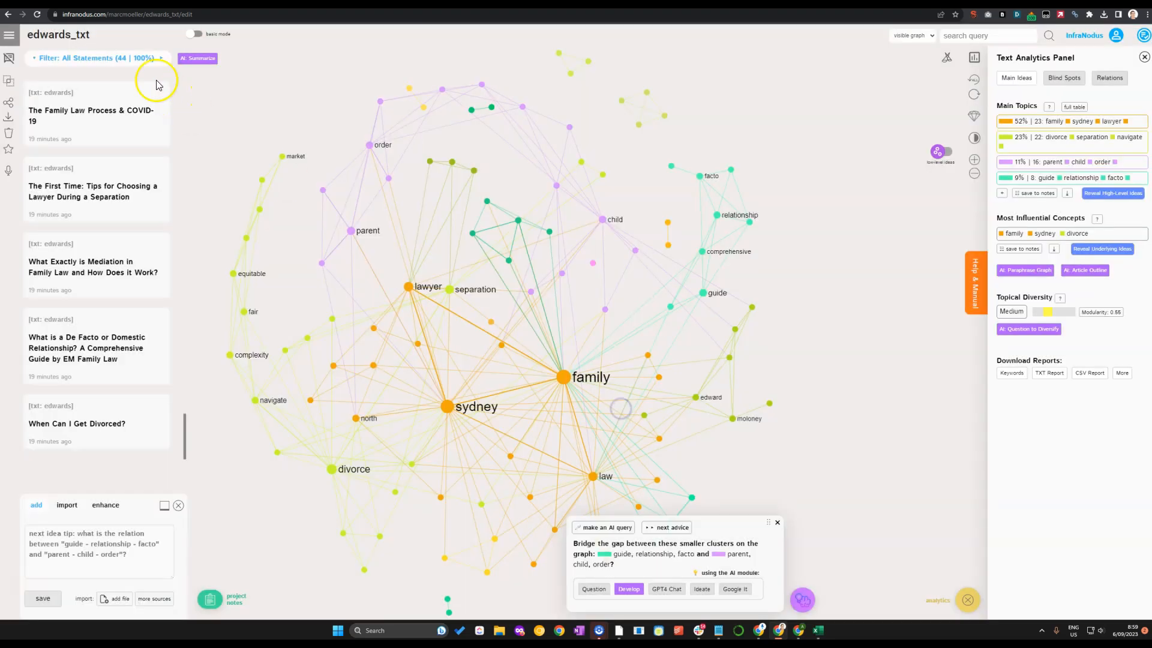
Open the private graph blackwood
{"action": "left_click", "coordinate": [9, 34]}
{"action": "left_click", "coordinate": [79, 259]}
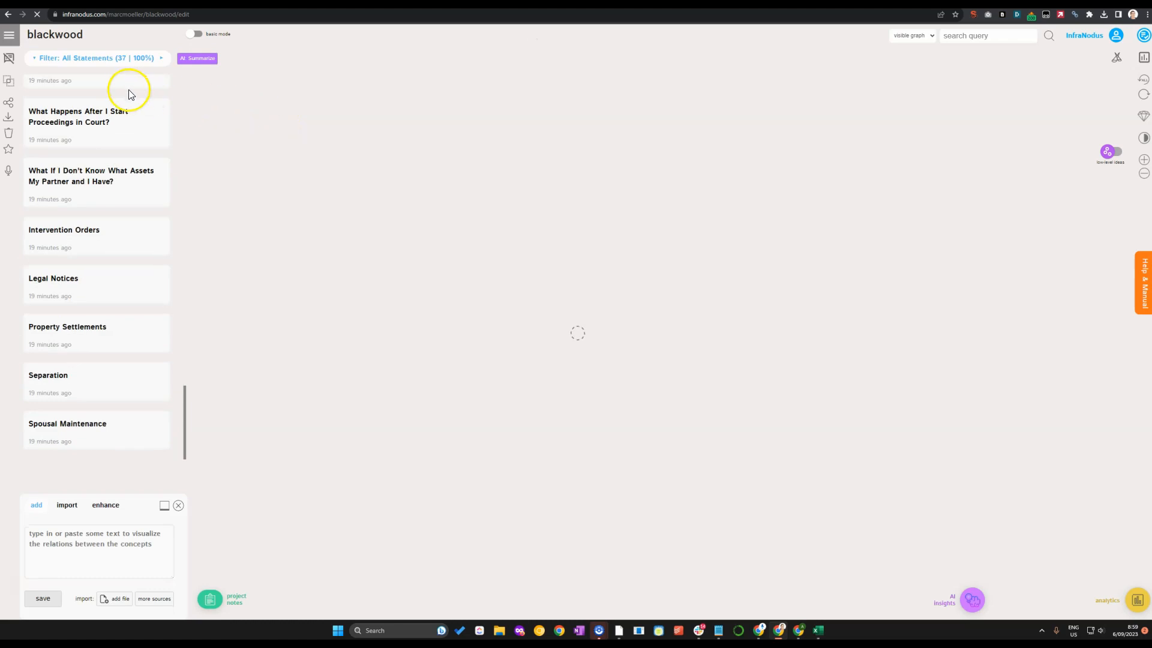
{"action": "mouse_move", "coordinate": [123, 64]}
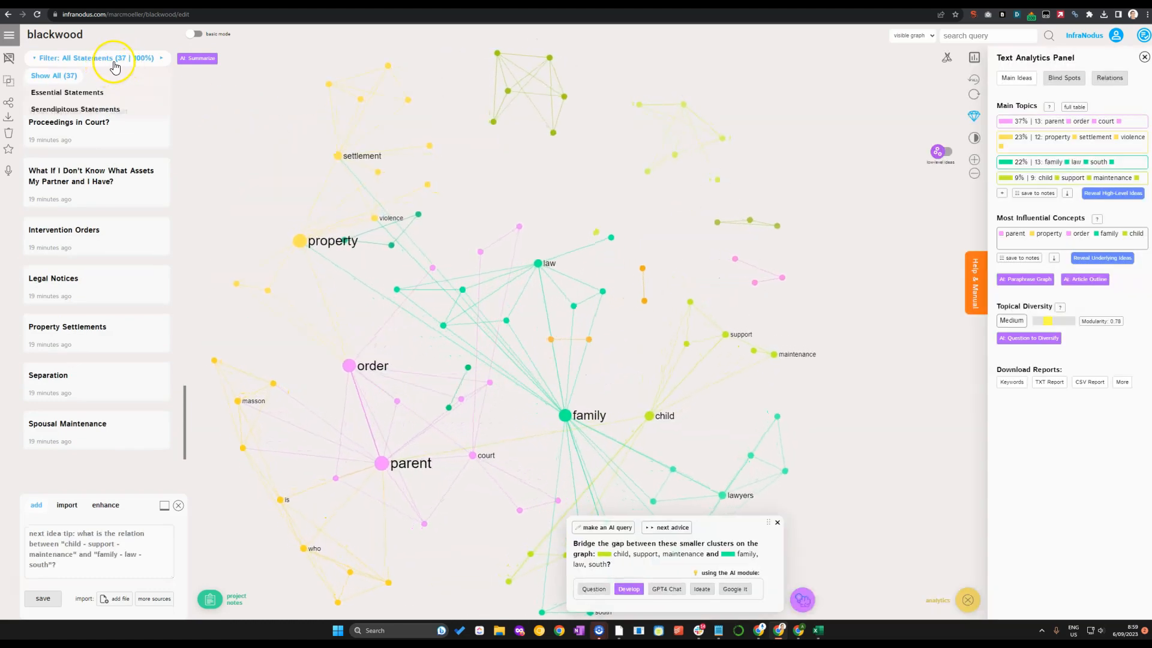
Visualise how blackwood differs from edwards_txt, keeping the filter on statements in edwards_txt but not in blackwood
{"action": "left_click", "coordinate": [9, 81]}
{"action": "left_click", "coordinate": [522, 367]}
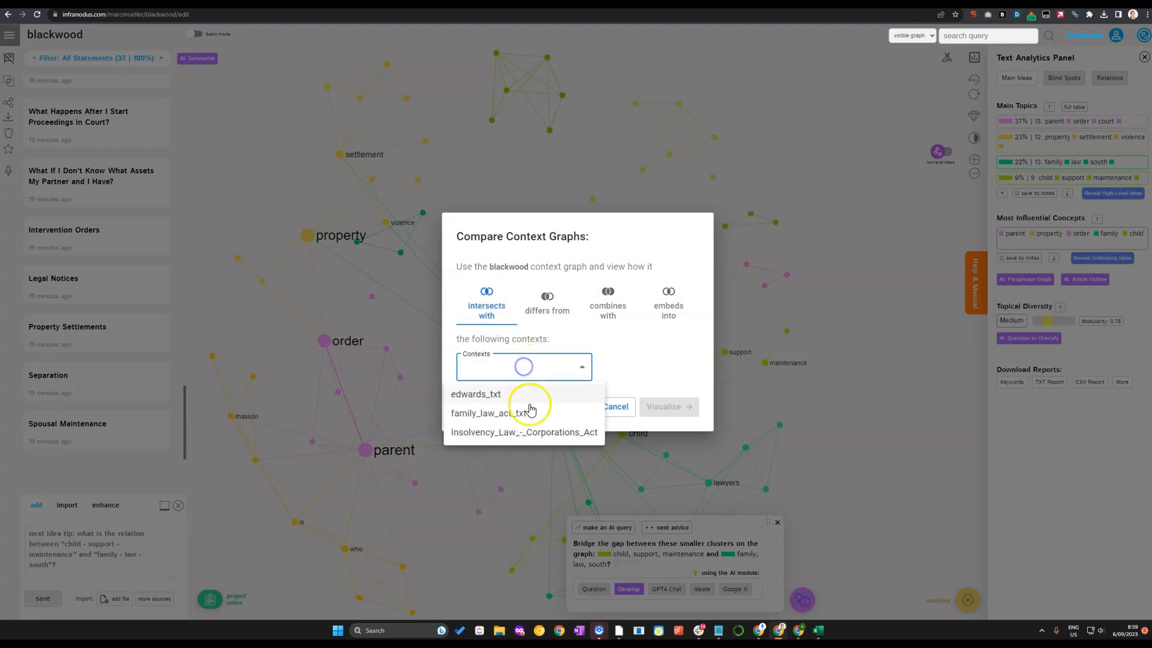
{"action": "left_click", "coordinate": [532, 395]}
{"action": "left_click", "coordinate": [554, 309]}
{"action": "left_click", "coordinate": [665, 407]}
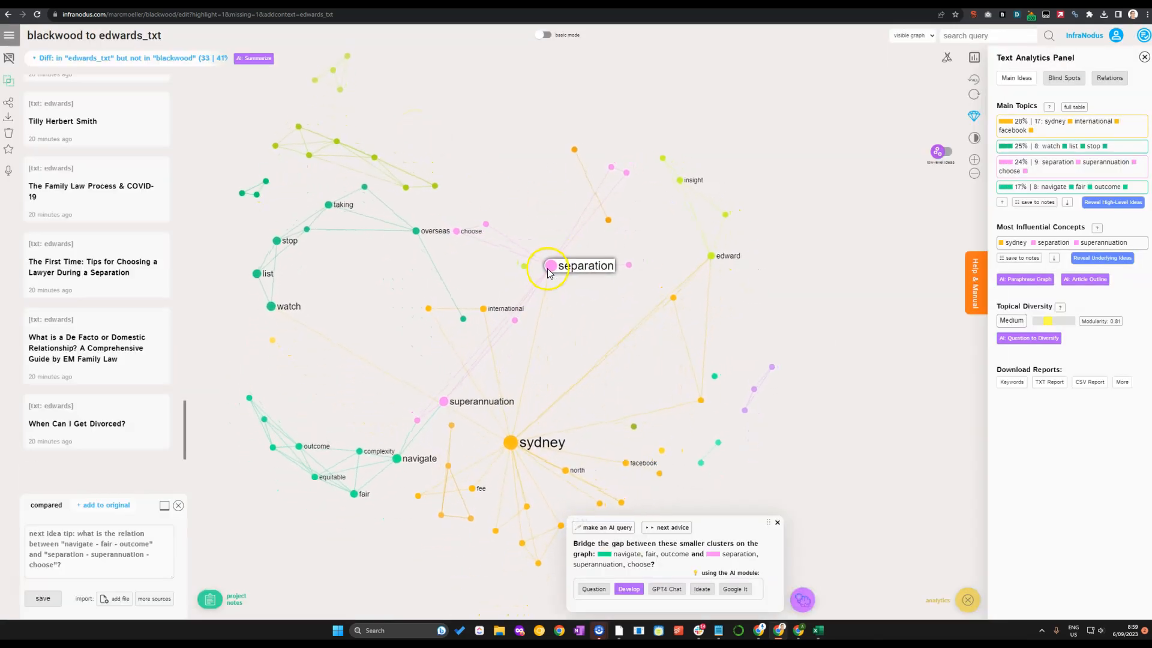
{"action": "left_click", "coordinate": [99, 60]}
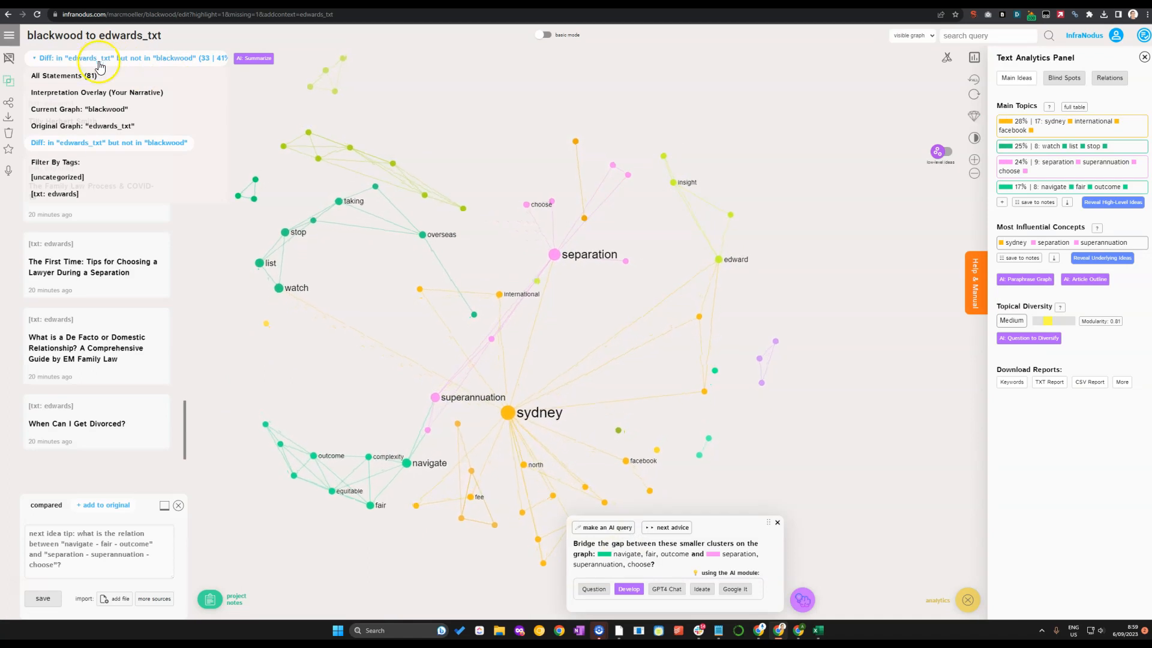
{"action": "left_click", "coordinate": [114, 144]}
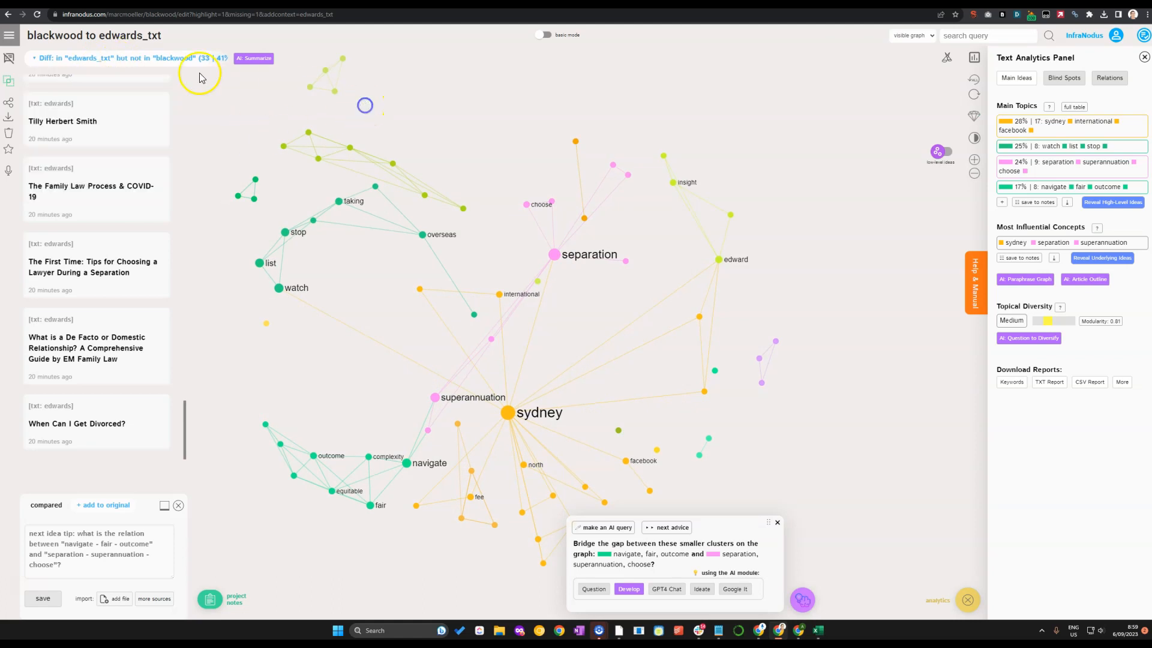
Open the private graph edwards_txt
{"action": "left_click", "coordinate": [9, 39]}
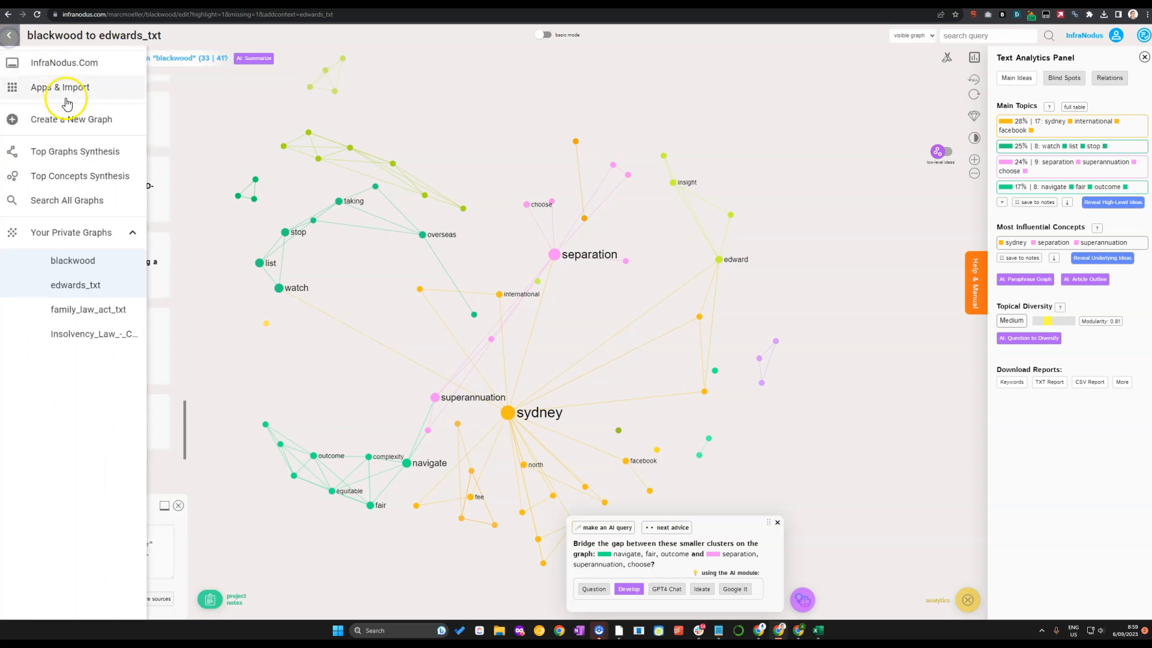
{"action": "left_click", "coordinate": [87, 292]}
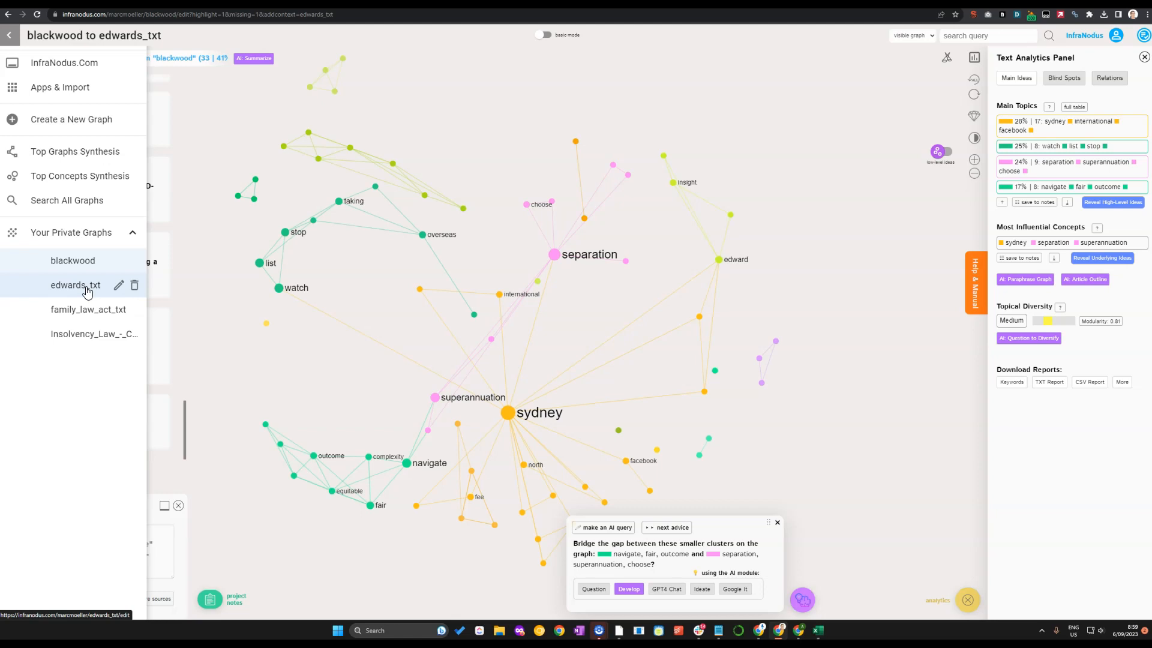
{"action": "left_click", "coordinate": [77, 268]}
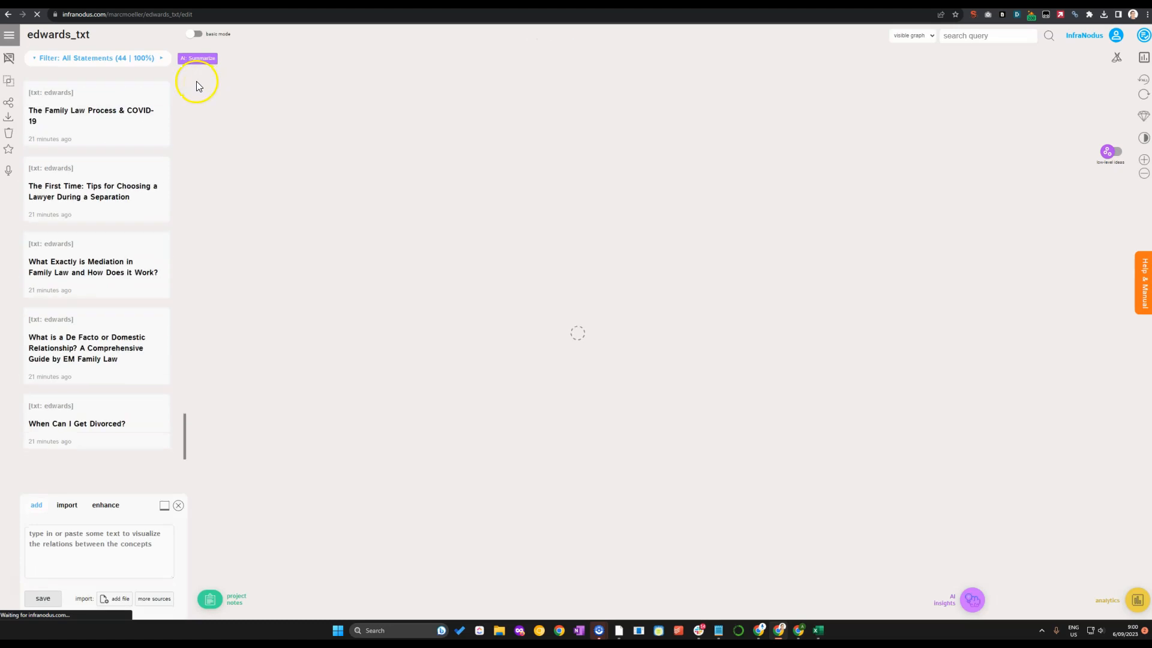
Compare the edwards_txt graph using the differs from option with blackwood as the context, and visualise the result
{"action": "left_click", "coordinate": [11, 83]}
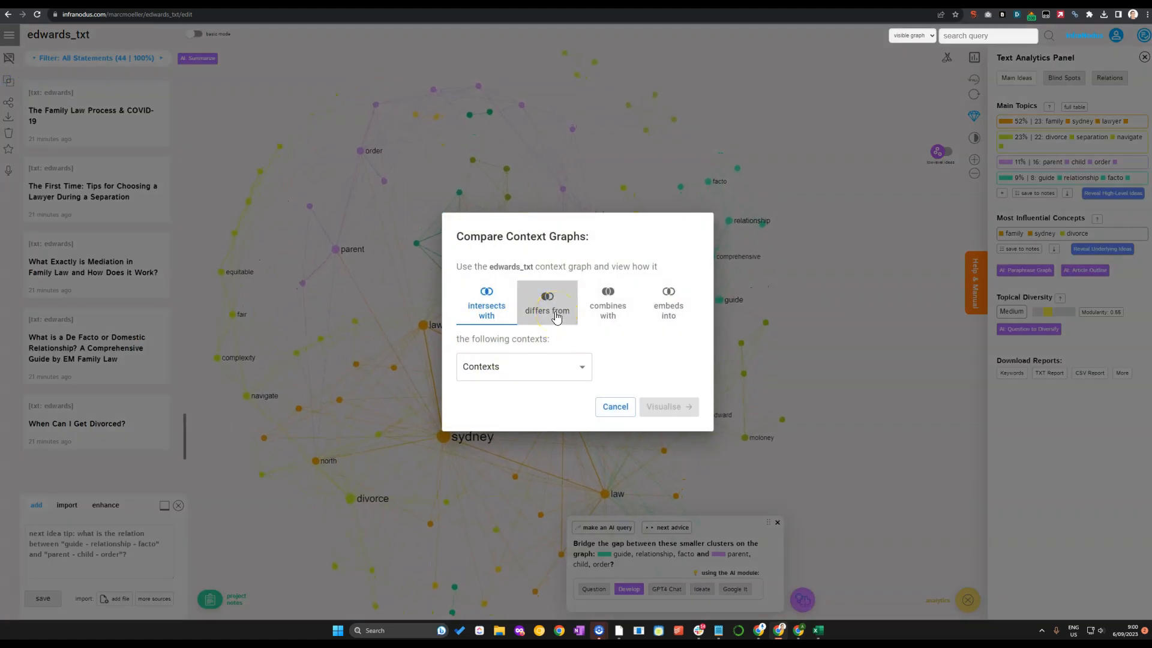
{"action": "left_click", "coordinate": [557, 314]}
{"action": "left_click", "coordinate": [546, 369]}
{"action": "left_click", "coordinate": [531, 391]}
{"action": "left_click", "coordinate": [586, 406]}
{"action": "left_click", "coordinate": [663, 410]}
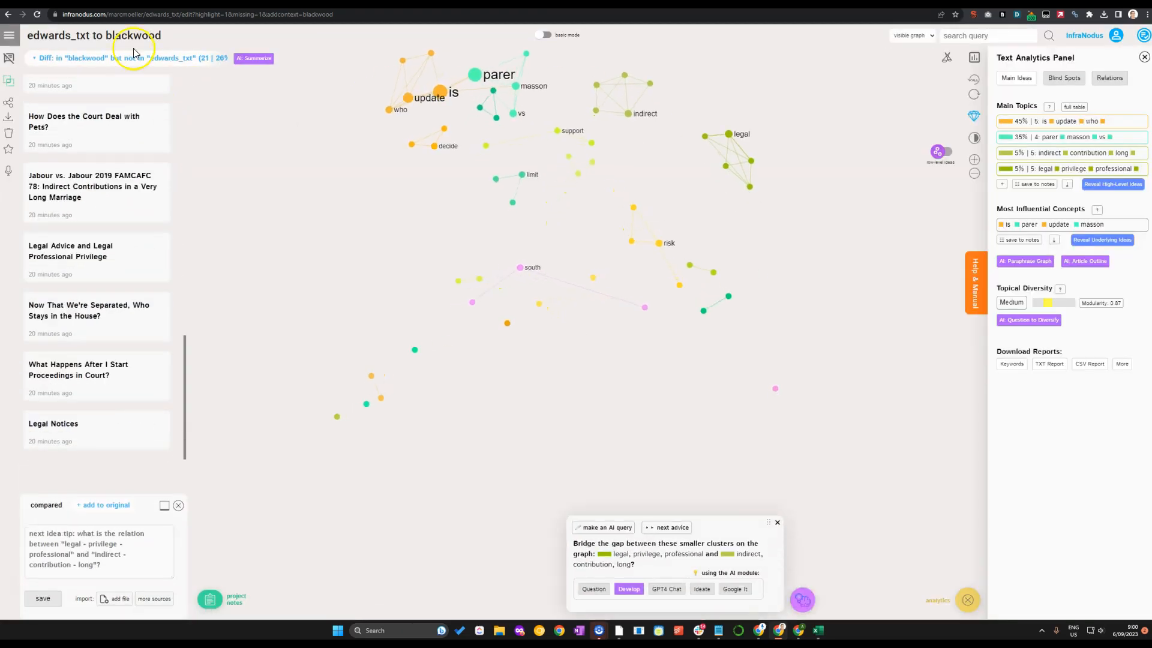
Examine the update, parer, support, indirect and legal clusters for concepts in blackwood but not in edwards_txt
{"action": "left_click", "coordinate": [99, 60]}
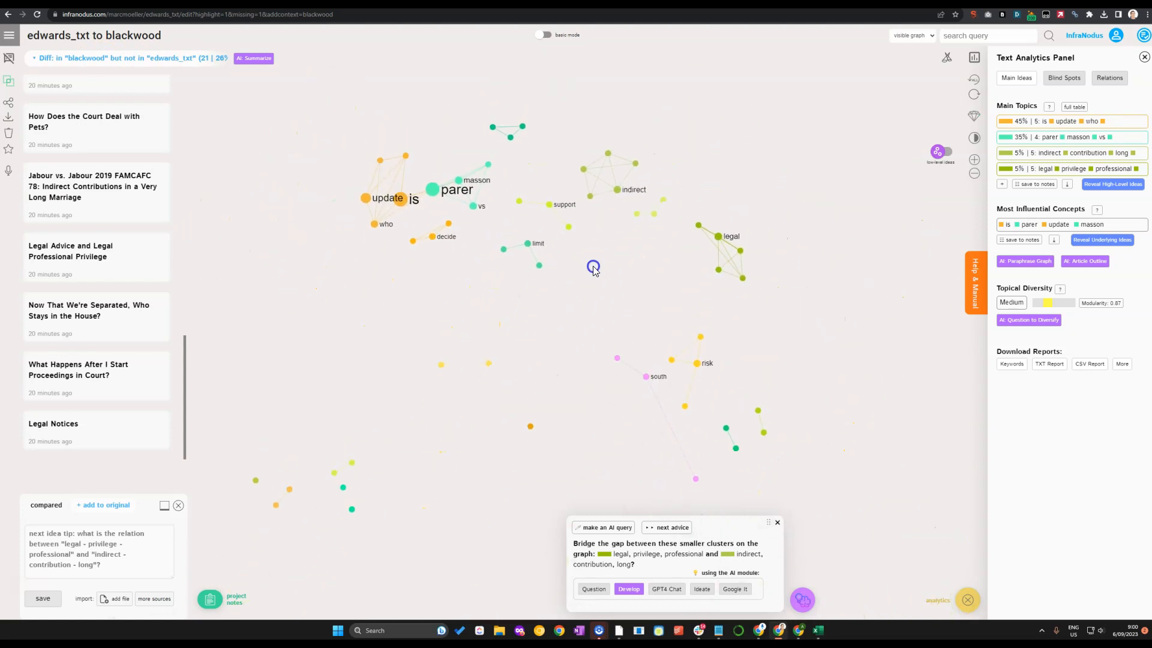
{"action": "left_click_drag", "start_coordinate": [592, 270], "coordinate": [591, 290]}
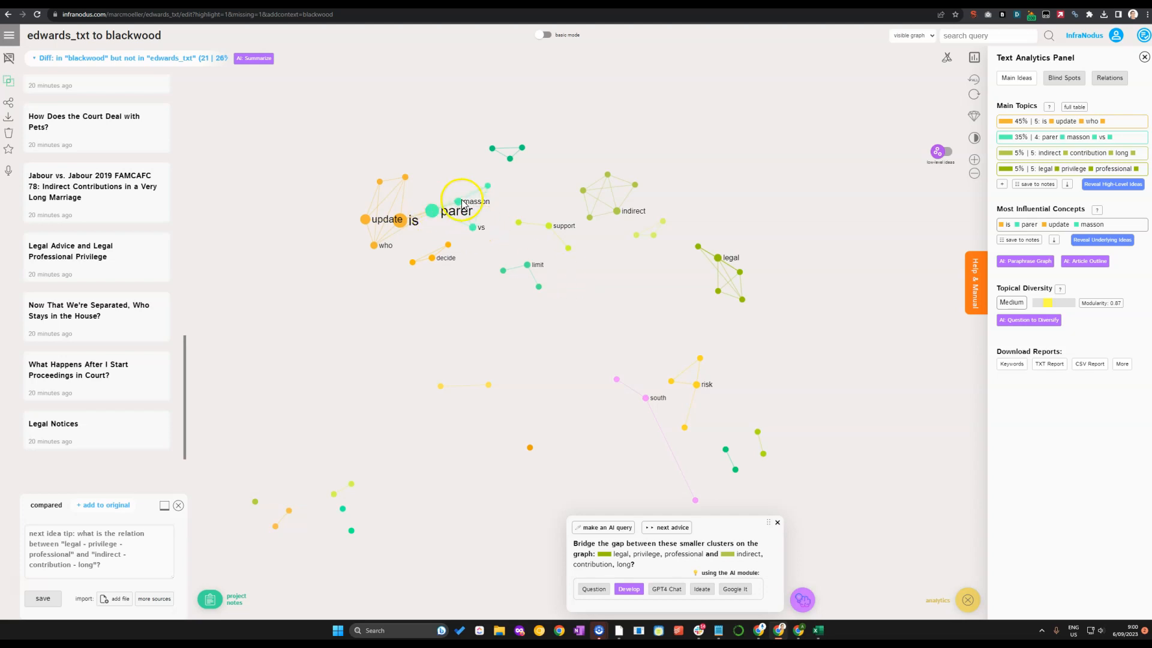
{"action": "scroll", "coordinate": [462, 204], "scroll_direction": "up", "scroll_amount": 2}
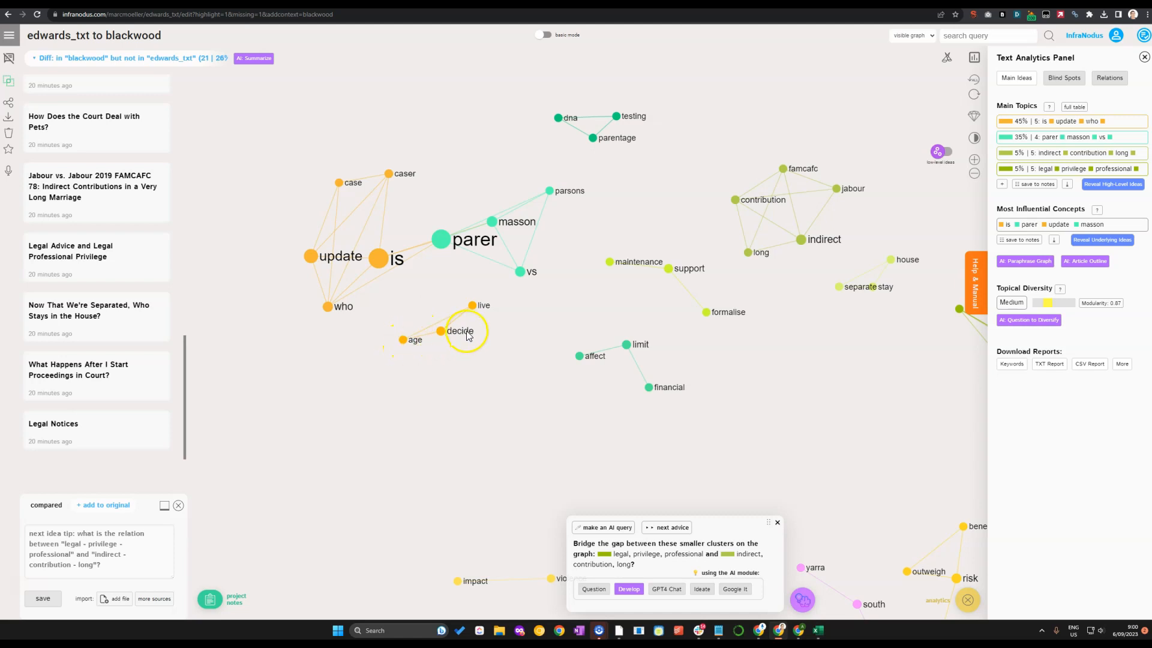
{"action": "left_click_drag", "start_coordinate": [577, 375], "coordinate": [486, 339]}
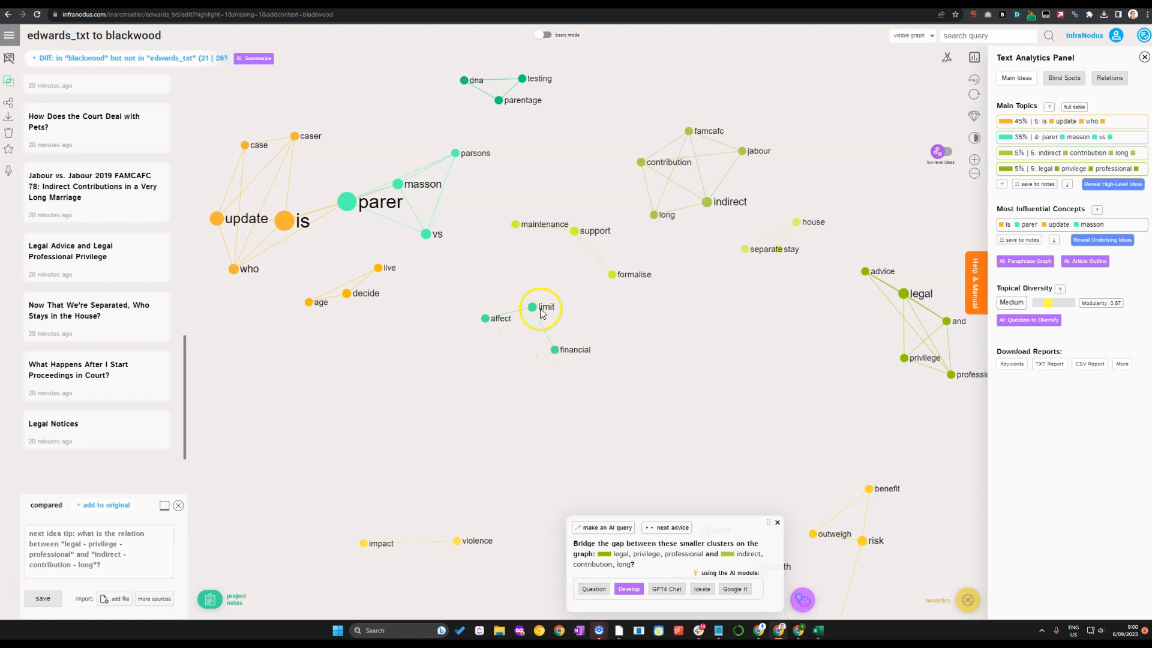
{"action": "left_click_drag", "start_coordinate": [613, 318], "coordinate": [592, 363]}
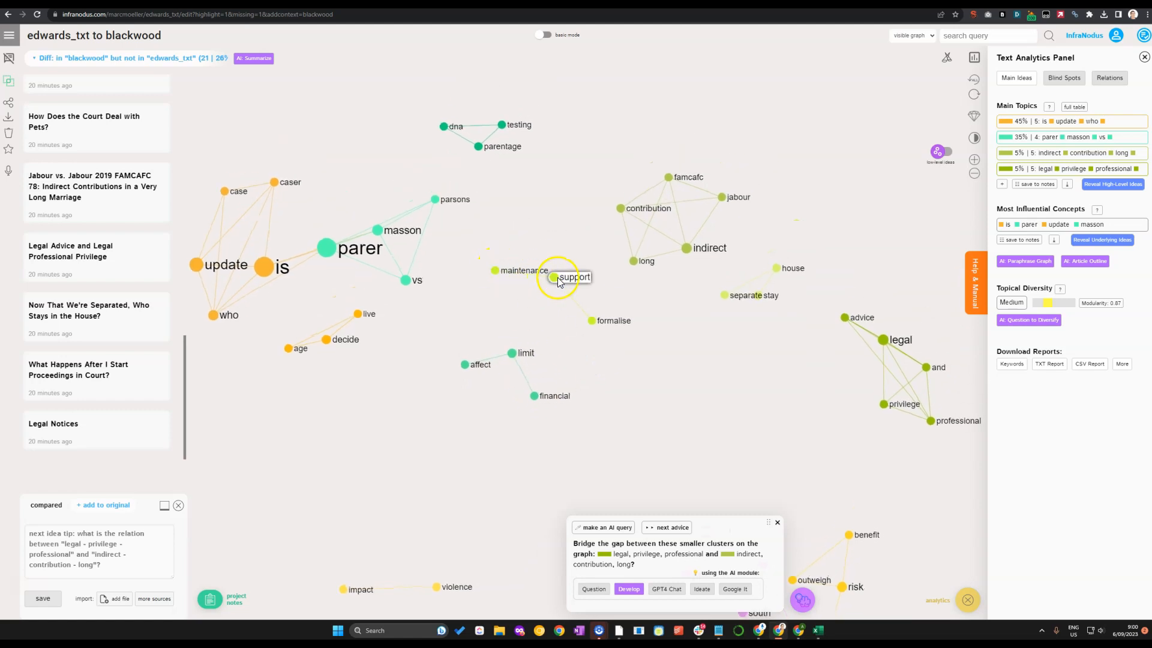
{"action": "left_click_drag", "start_coordinate": [716, 291], "coordinate": [686, 320]}
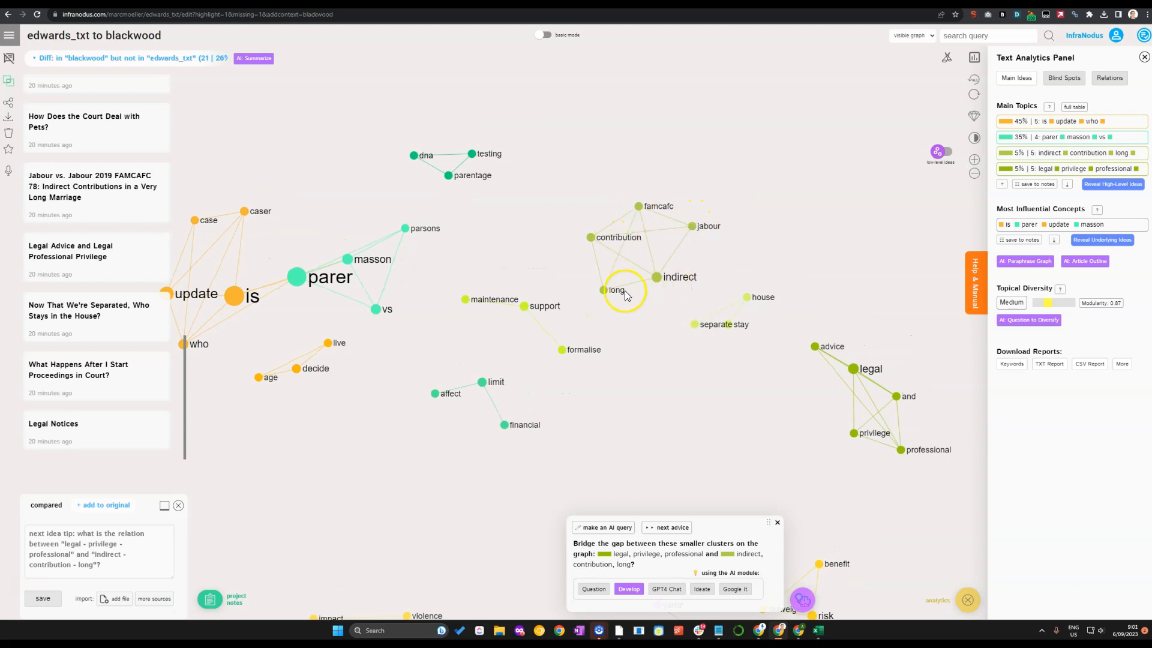
{"action": "left_click_drag", "start_coordinate": [771, 370], "coordinate": [592, 263]}
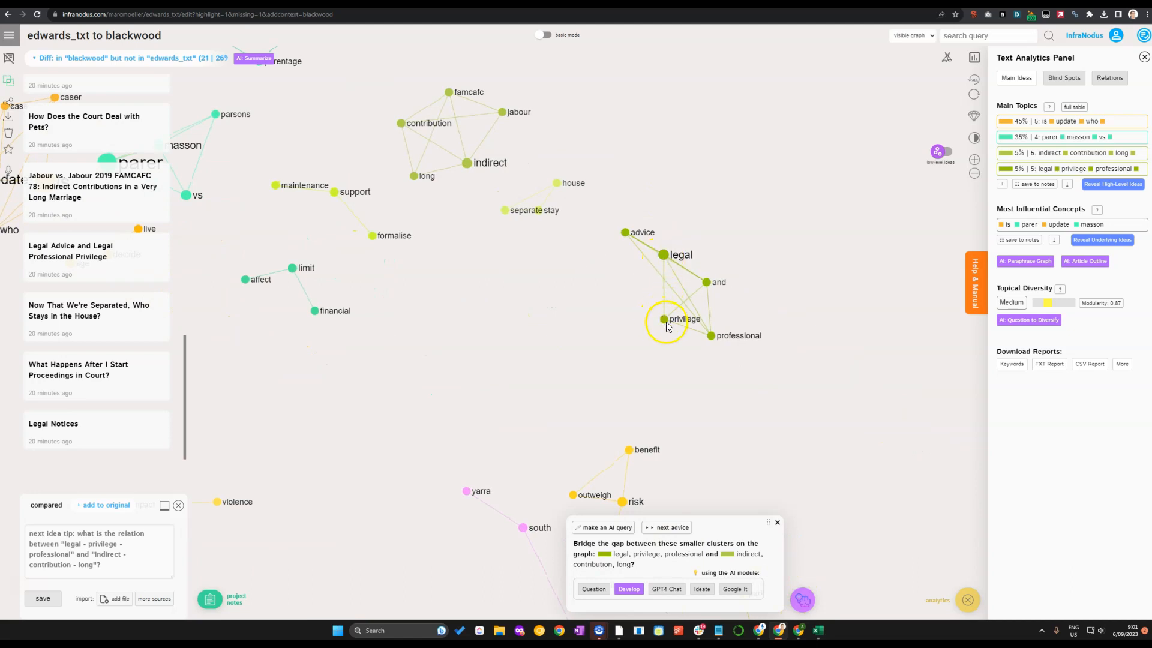
Examine the remaining outlying concepts of the difference graph, from melbourne, south and risk to impact, violence and foreign enforcement
{"action": "left_click_drag", "start_coordinate": [619, 375], "coordinate": [550, 178]}
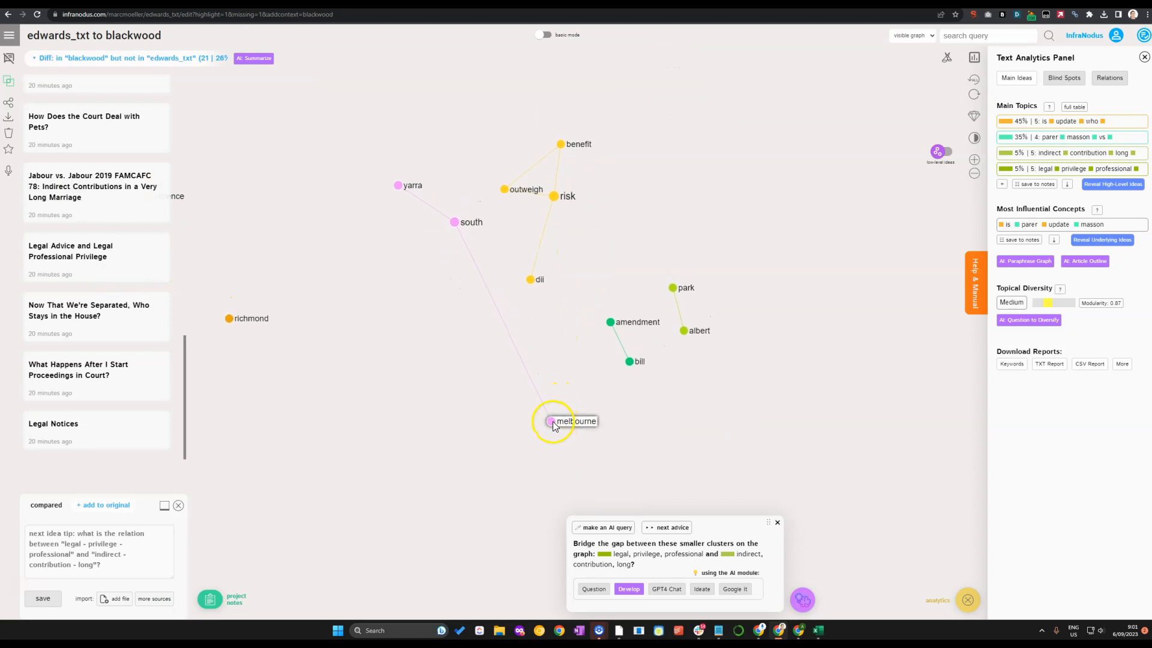
{"action": "left_click", "coordinate": [553, 422]}
{"action": "left_click_drag", "start_coordinate": [628, 209], "coordinate": [757, 233]}
{"action": "scroll", "coordinate": [453, 259], "scroll_direction": "down", "scroll_amount": 1}
{"action": "scroll", "coordinate": [453, 259], "scroll_direction": "down", "scroll_amount": 1}
{"action": "left_click_drag", "start_coordinate": [443, 268], "coordinate": [520, 411]}
{"action": "left_click_drag", "start_coordinate": [420, 317], "coordinate": [478, 383]}
{"action": "scroll", "coordinate": [570, 319], "scroll_direction": "up", "scroll_amount": 2}
{"action": "left_click_drag", "start_coordinate": [457, 319], "coordinate": [609, 85]}
{"action": "left_click_drag", "start_coordinate": [510, 255], "coordinate": [424, 143]}
{"action": "left_click_drag", "start_coordinate": [430, 335], "coordinate": [656, 266]}
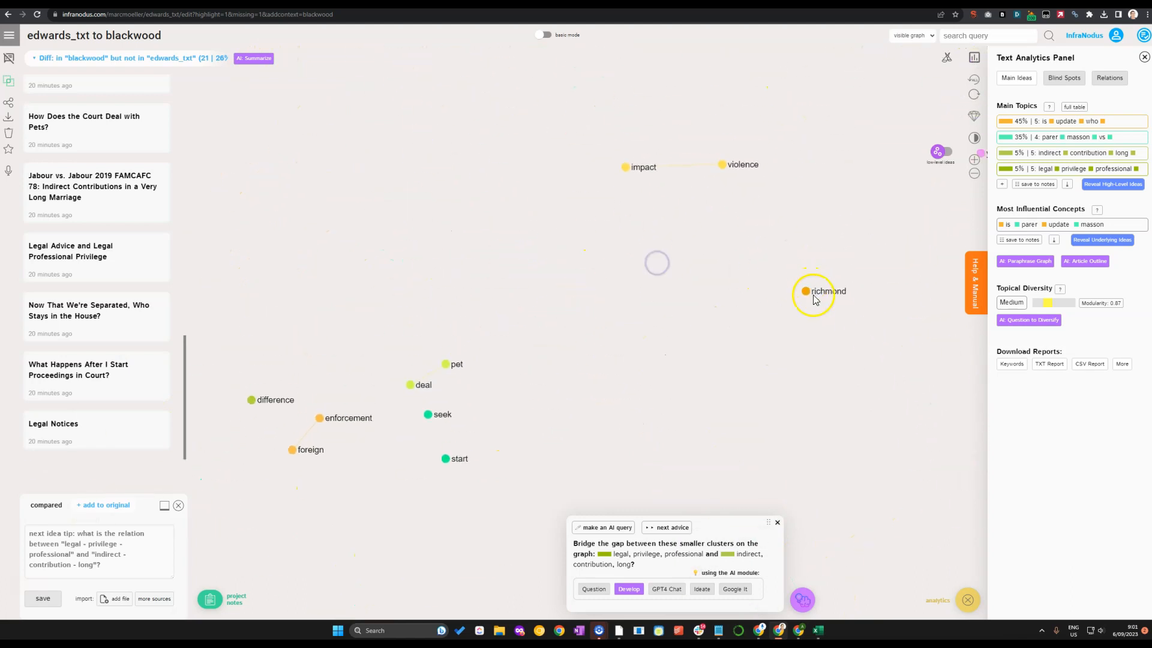
{"action": "left_click_drag", "start_coordinate": [545, 393], "coordinate": [589, 347]}
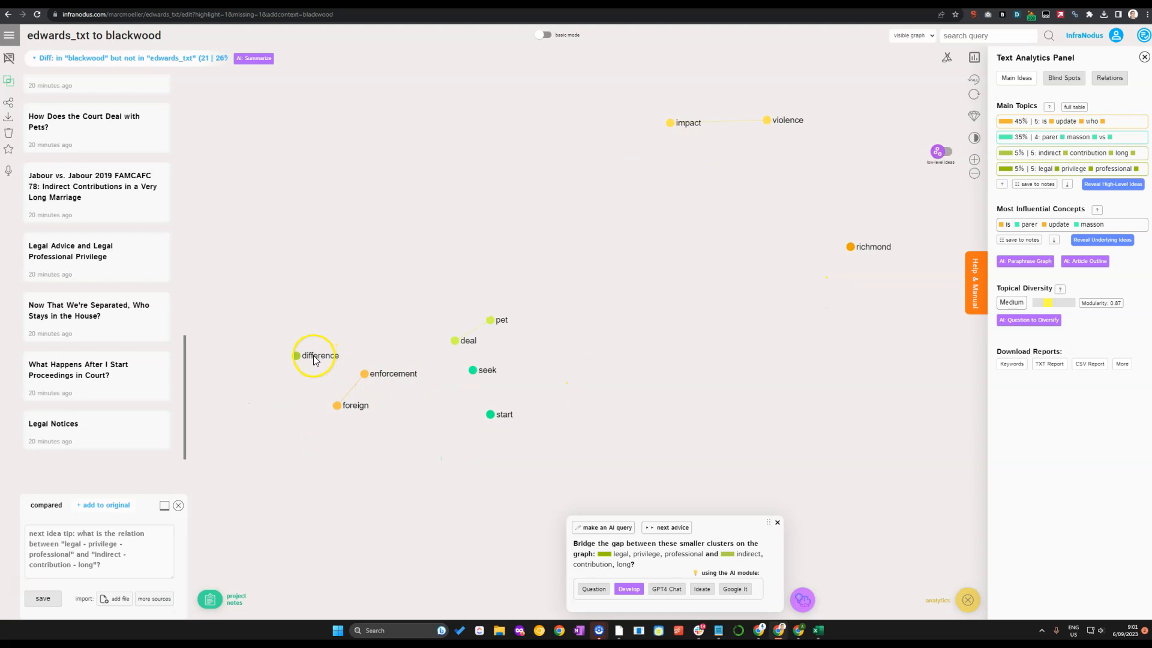
{"action": "scroll", "coordinate": [553, 302], "scroll_direction": "down", "scroll_amount": 3}
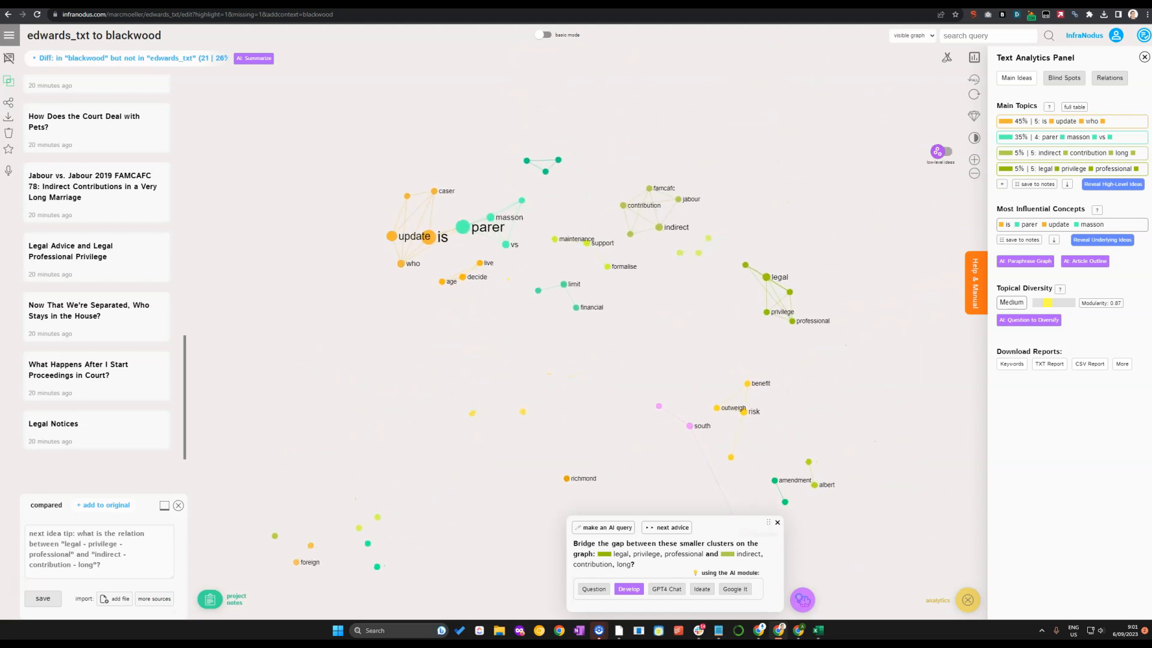
Switch the comparison's statement filter from the difference view to Current Graph: "edwards_txt"
{"action": "left_click", "coordinate": [86, 58]}
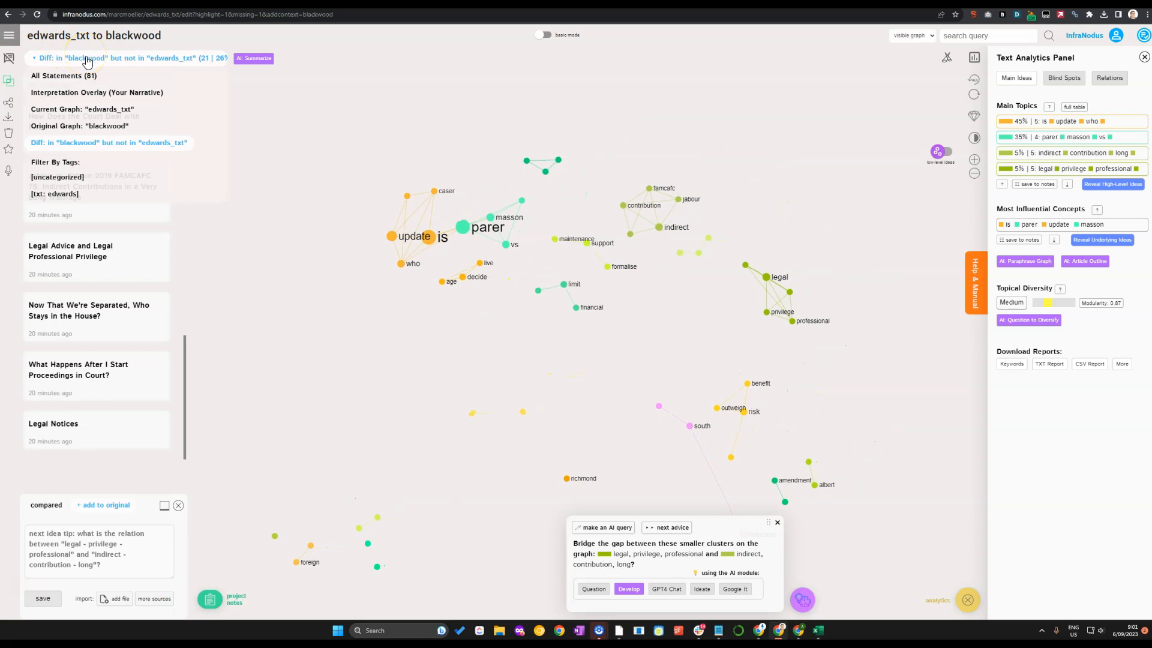
{"action": "scroll", "coordinate": [363, 250], "scroll_direction": "up", "scroll_amount": 5}
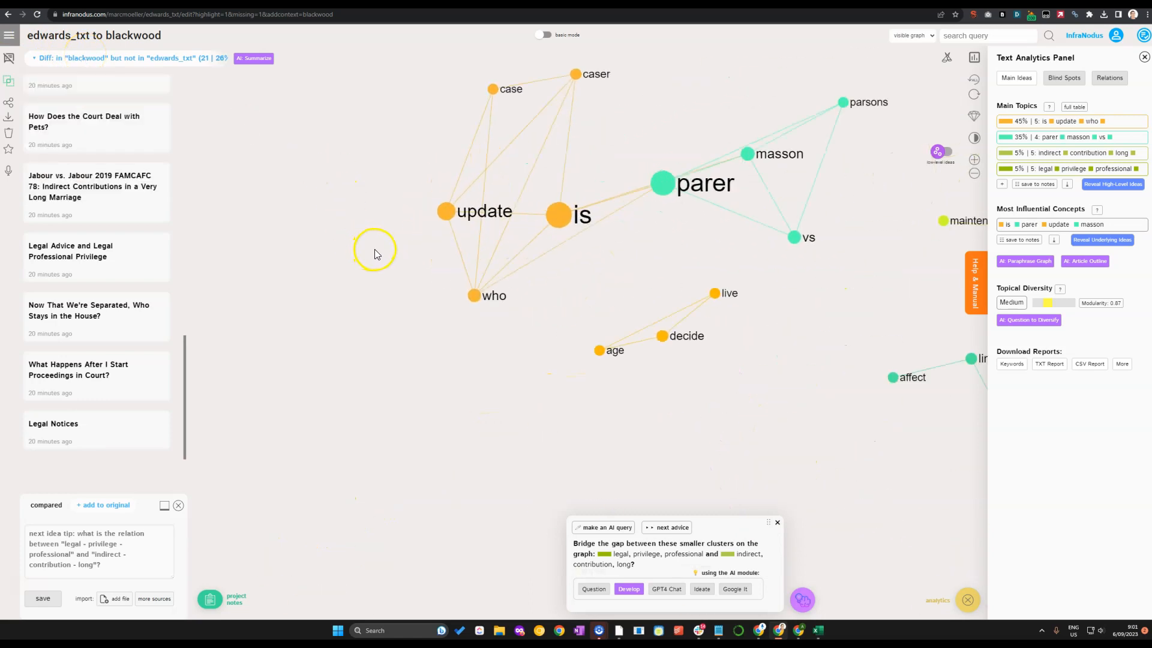
{"action": "left_click_drag", "start_coordinate": [634, 254], "coordinate": [502, 353]}
{"action": "scroll", "coordinate": [506, 326], "scroll_direction": "down", "scroll_amount": 1}
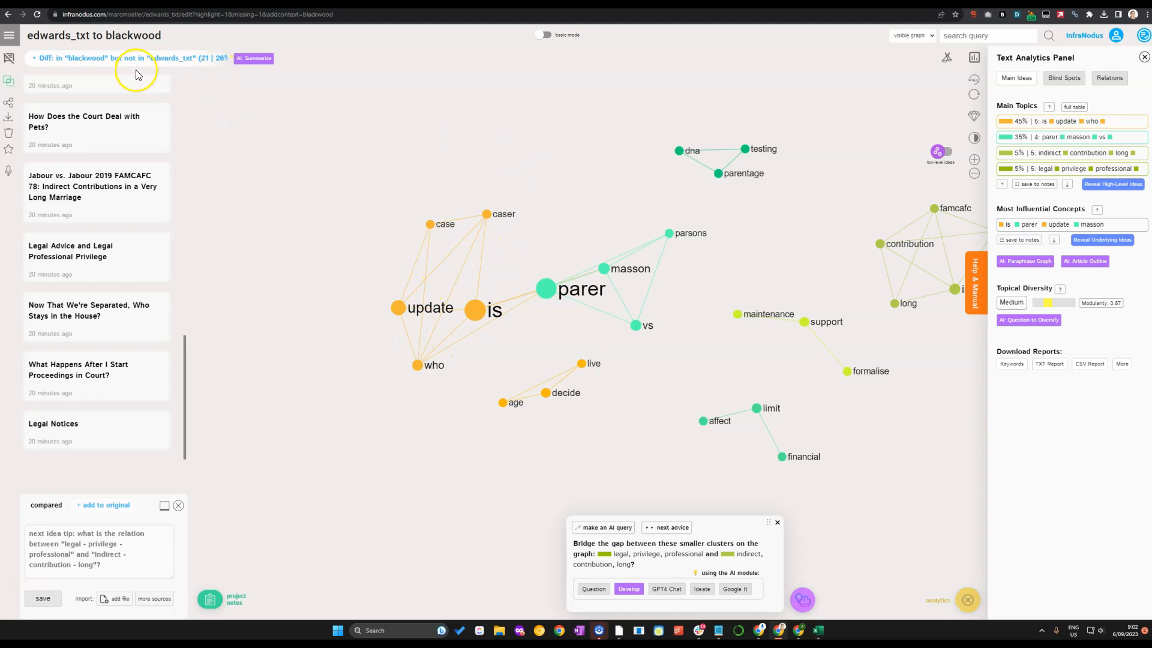
{"action": "left_click", "coordinate": [122, 58]}
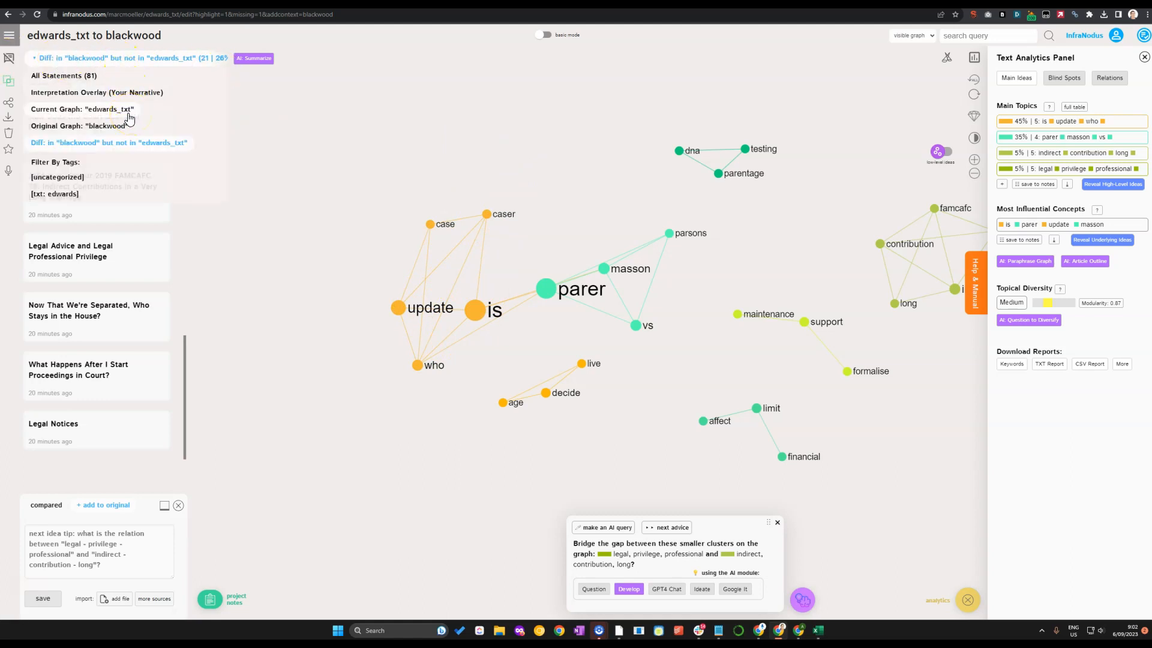
{"action": "left_click", "coordinate": [125, 117]}
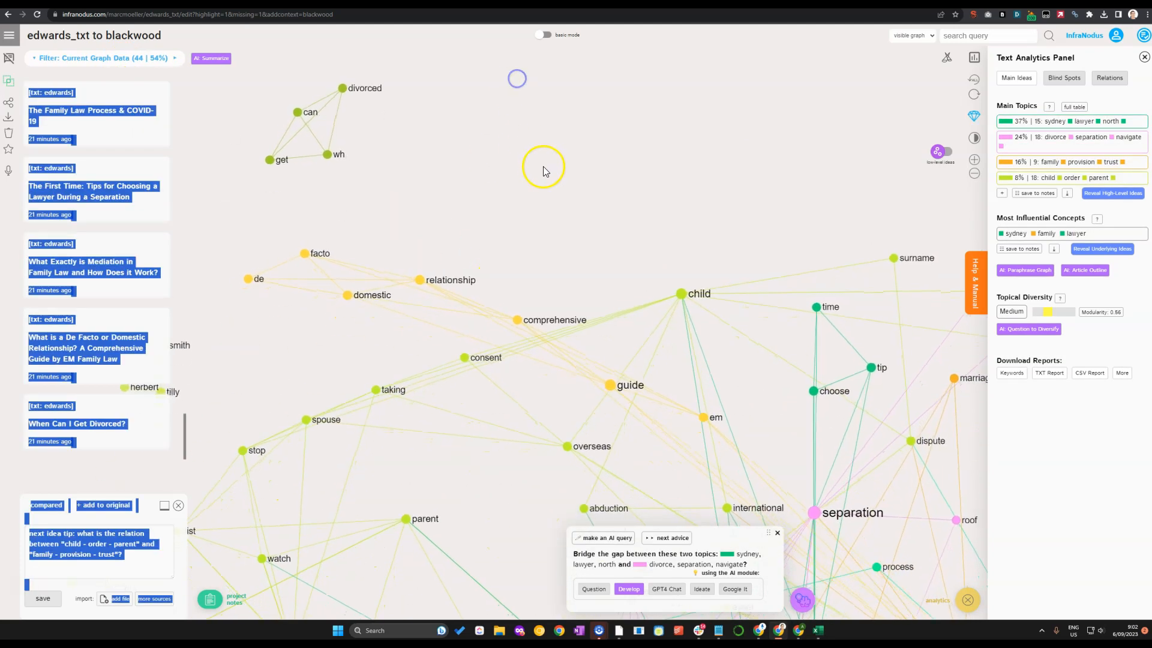
Select the sydney concept in the graph to isolate its connections and related statements
{"action": "left_click_drag", "start_coordinate": [705, 261], "coordinate": [735, 53]}
{"action": "scroll", "coordinate": [807, 223], "scroll_direction": "up", "scroll_amount": 1}
{"action": "left_click_drag", "start_coordinate": [820, 234], "coordinate": [800, 128]}
{"action": "left_click_drag", "start_coordinate": [779, 252], "coordinate": [748, 34]}
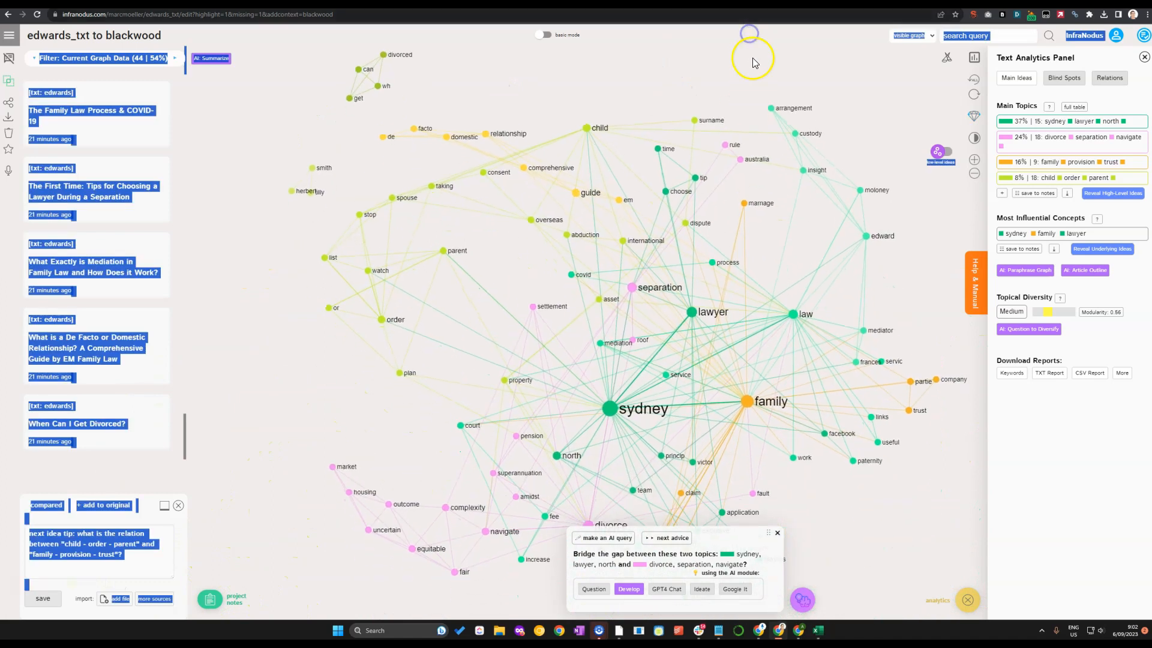
{"action": "left_click_drag", "start_coordinate": [918, 257], "coordinate": [885, 212]}
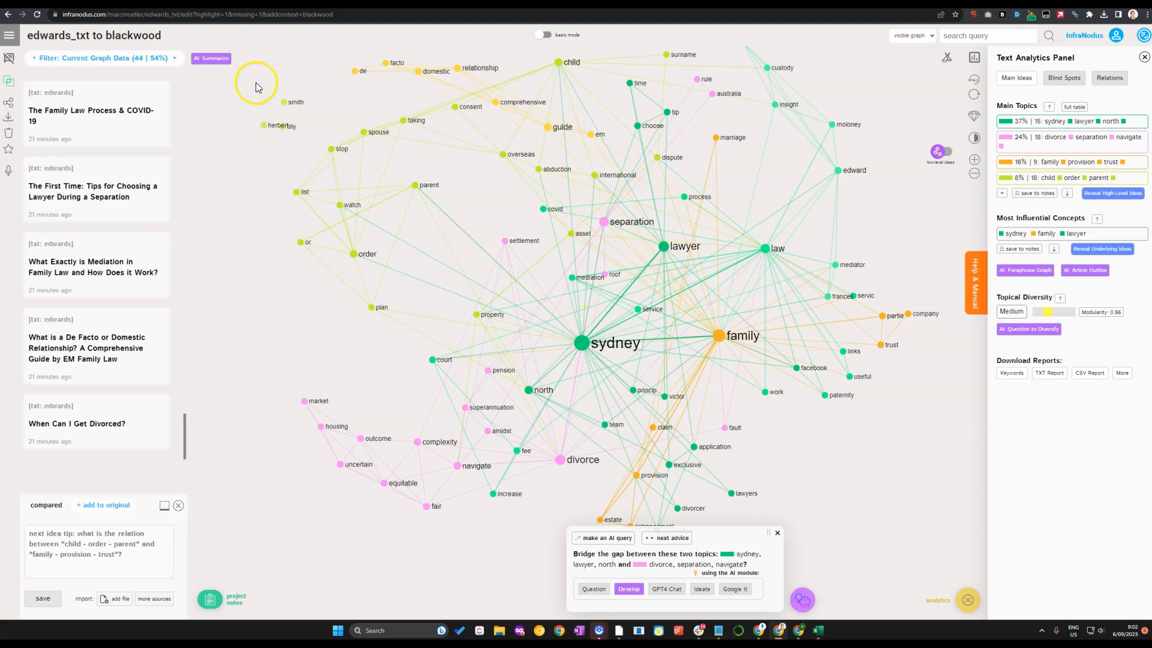
{"action": "left_click", "coordinate": [583, 345]}
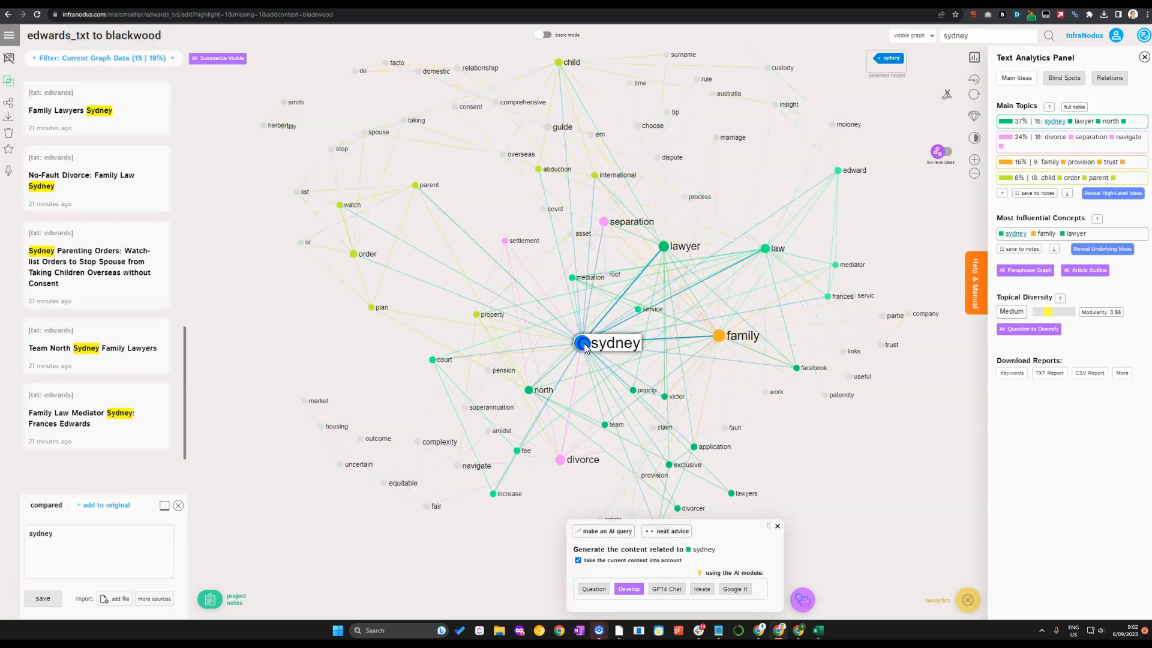
{"action": "left_click", "coordinate": [582, 349]}
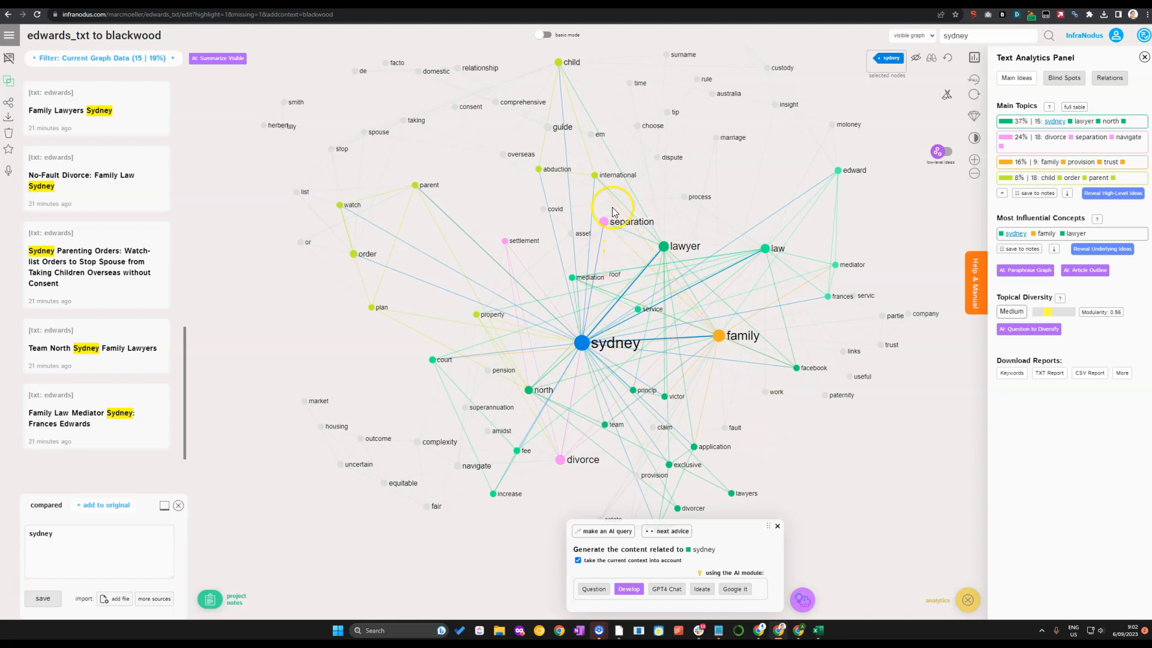
Examine which concepts in the edwards_txt graph are connected to sydney and which are not
{"action": "scroll", "coordinate": [593, 204], "scroll_direction": "up", "scroll_amount": 3}
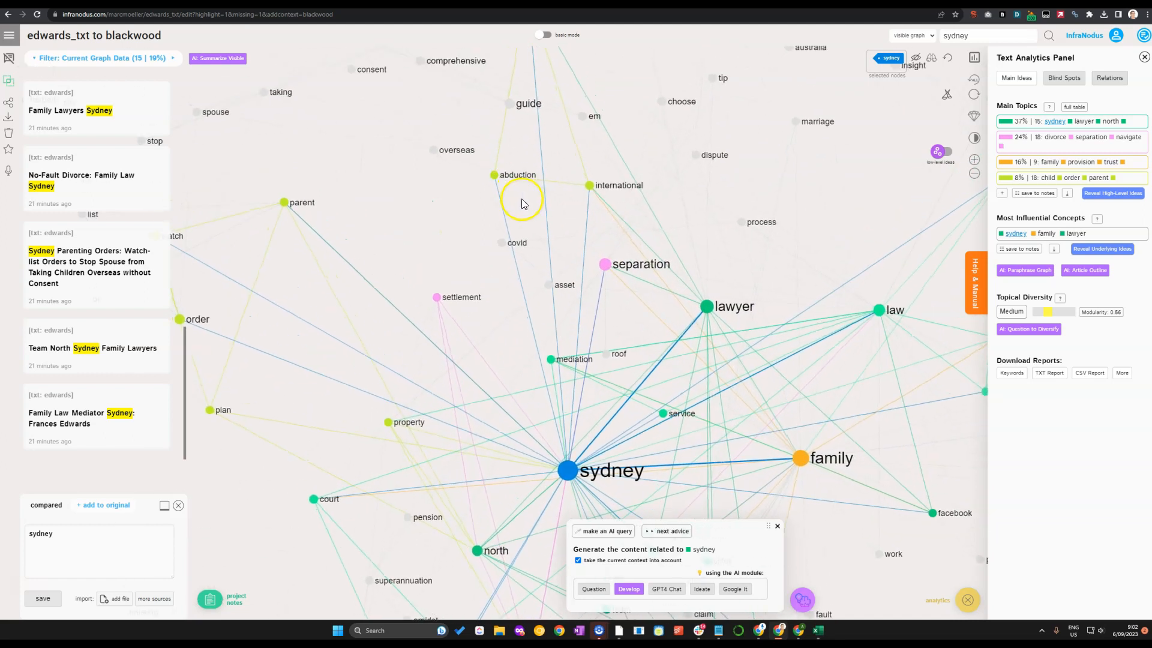
{"action": "left_click_drag", "start_coordinate": [522, 204], "coordinate": [545, 315]}
{"action": "left_click_drag", "start_coordinate": [654, 265], "coordinate": [645, 146]}
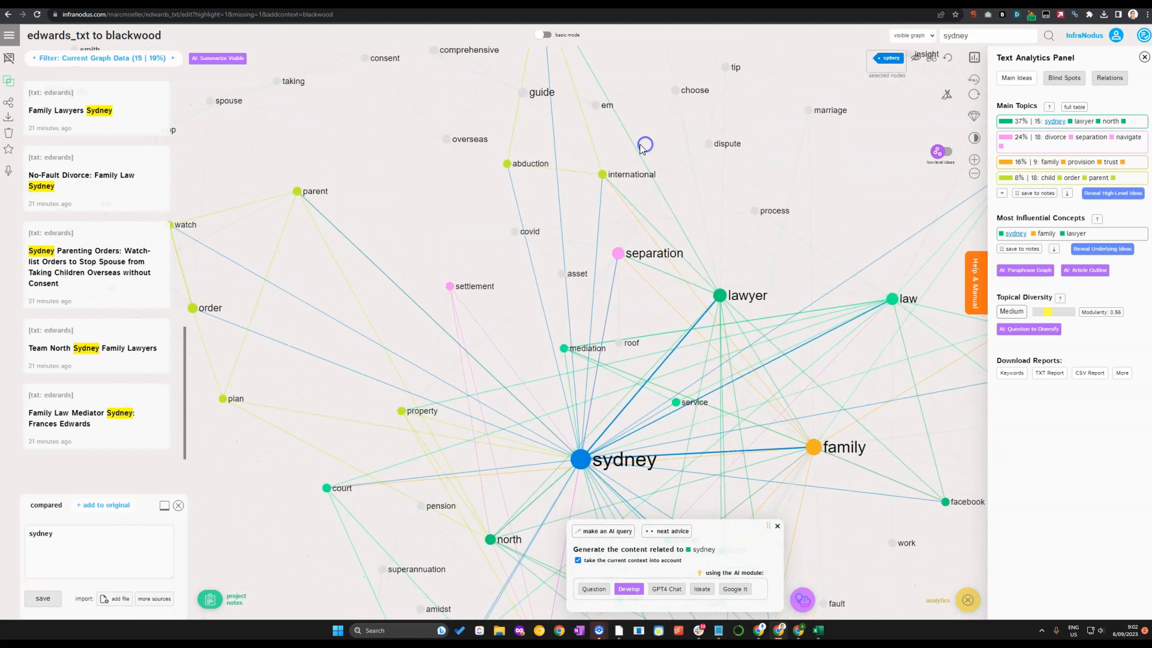
{"action": "scroll", "coordinate": [631, 178], "scroll_direction": "down", "scroll_amount": 1}
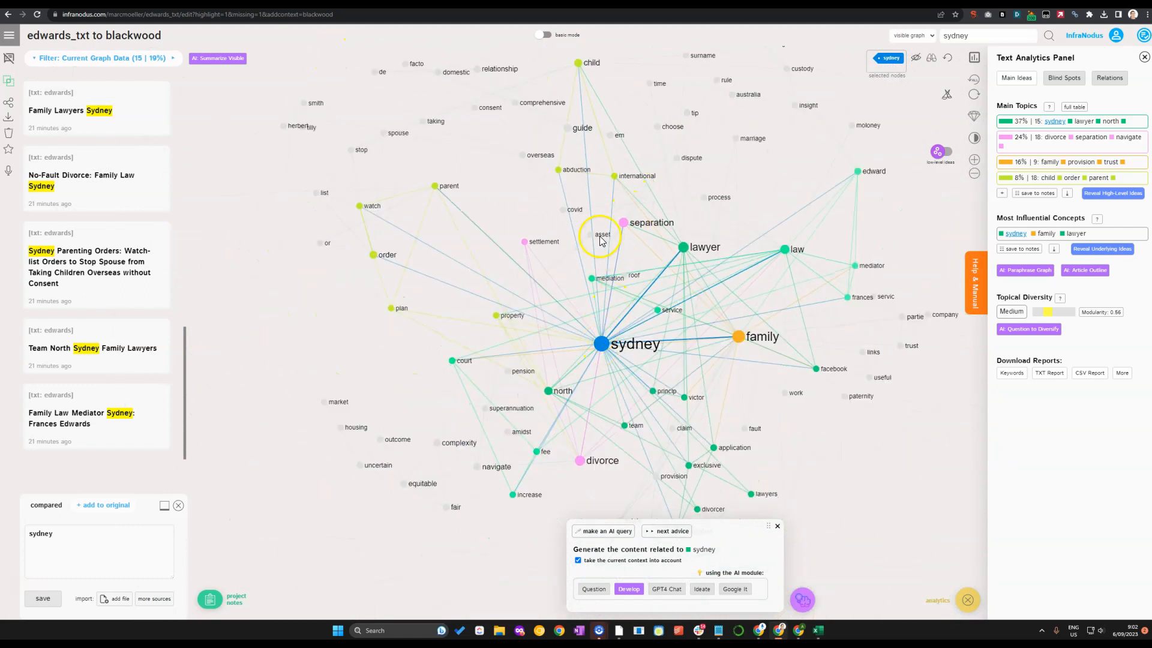
{"action": "scroll", "coordinate": [601, 235], "scroll_direction": "up", "scroll_amount": 1}
{"action": "scroll", "coordinate": [623, 221], "scroll_direction": "down", "scroll_amount": 1}
{"action": "left_click_drag", "start_coordinate": [651, 290], "coordinate": [641, 355]}
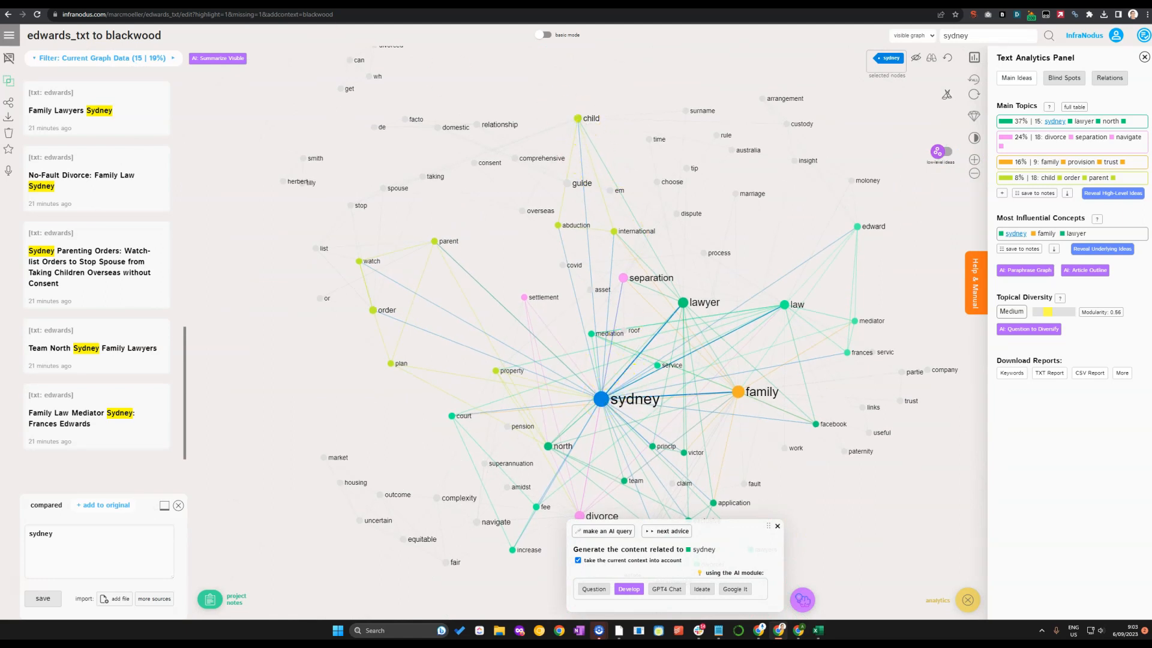
Switch to the Family Lawyer Sitemaps spreadsheet, search the Blackwood sheet for "child" and step through the matches
{"action": "left_click", "coordinate": [585, 3]}
{"action": "left_click", "coordinate": [625, 241]}
{"action": "key", "text": "ctrl+f"}
{"action": "type", "text": "c"}
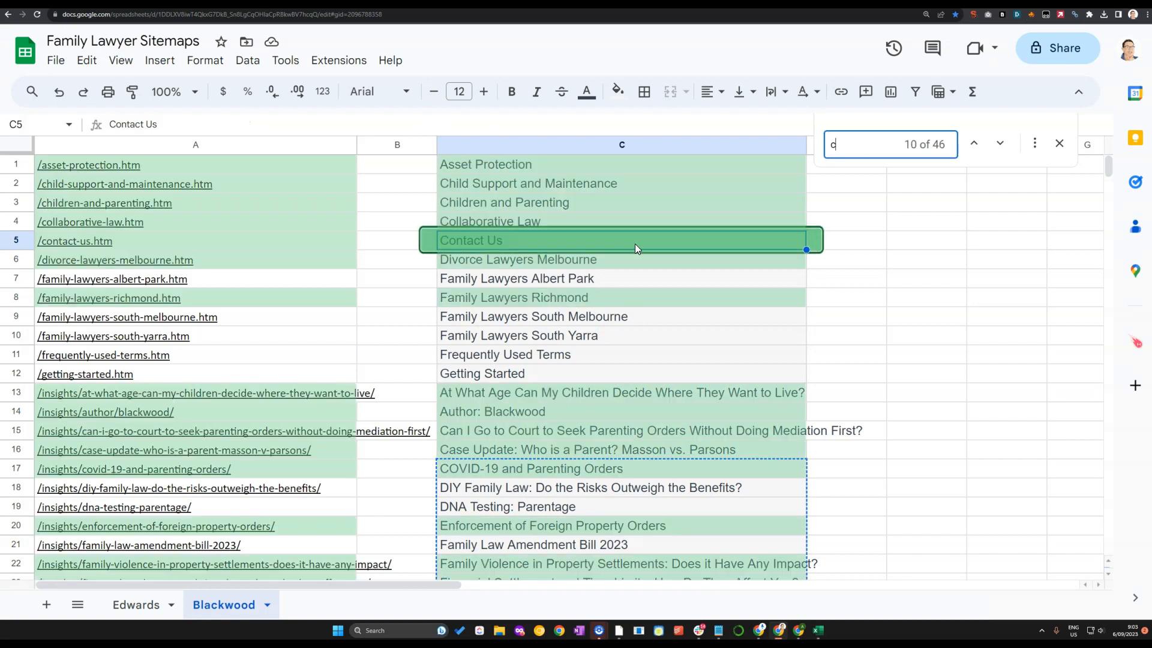
{"action": "type", "text": "hild"}
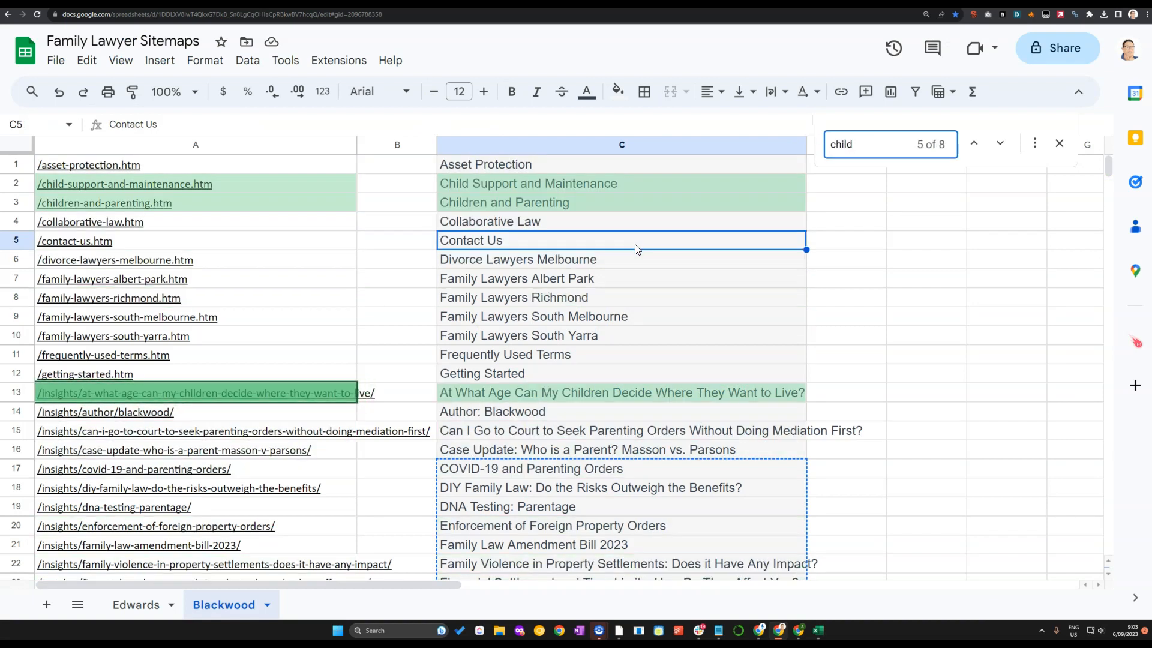
{"action": "key", "text": "Return"}
{"action": "key", "text": "Return"}
{"action": "scroll", "coordinate": [660, 312], "scroll_direction": "down", "scroll_amount": 2}
{"action": "key", "text": "Return"}
{"action": "key", "text": "Return"}
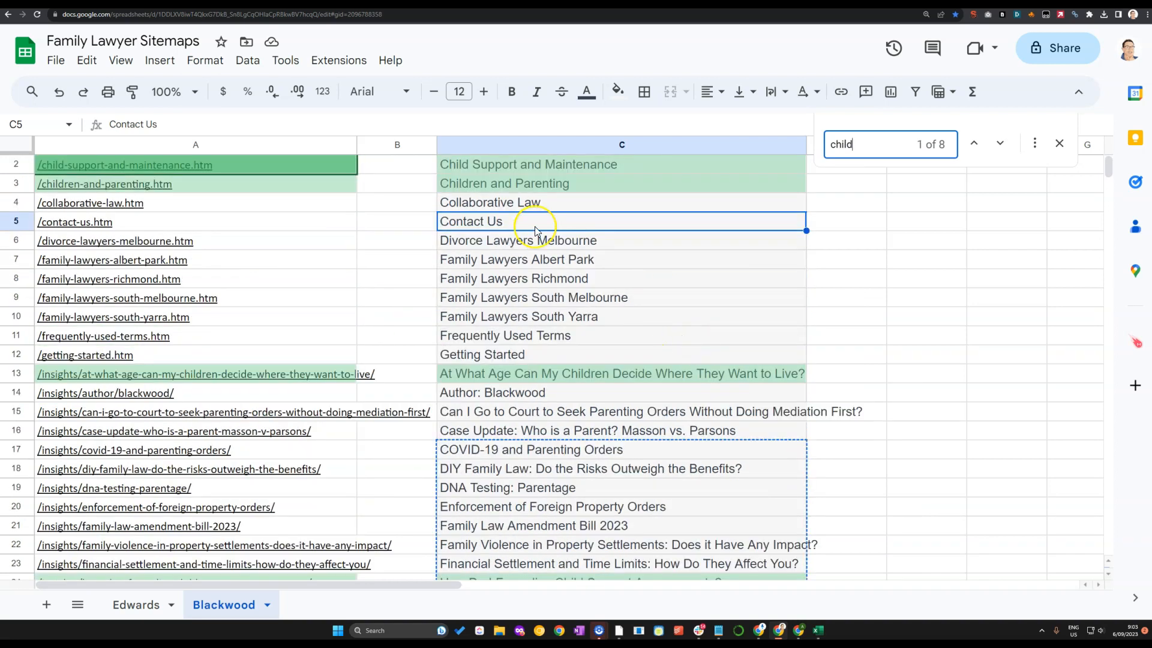
{"action": "key", "text": "Return"}
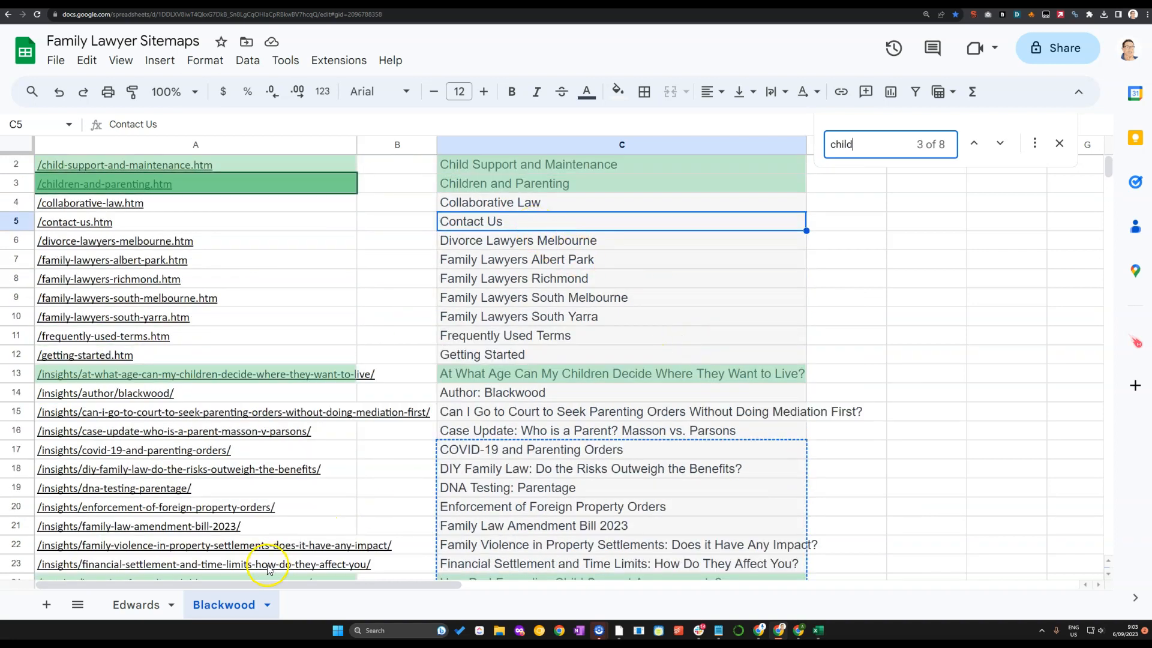
Search the Edwards sheet for "child" and review the matching titles
{"action": "left_click", "coordinate": [177, 597]}
{"action": "key", "text": "ctrl+f"}
{"action": "key", "text": "Return"}
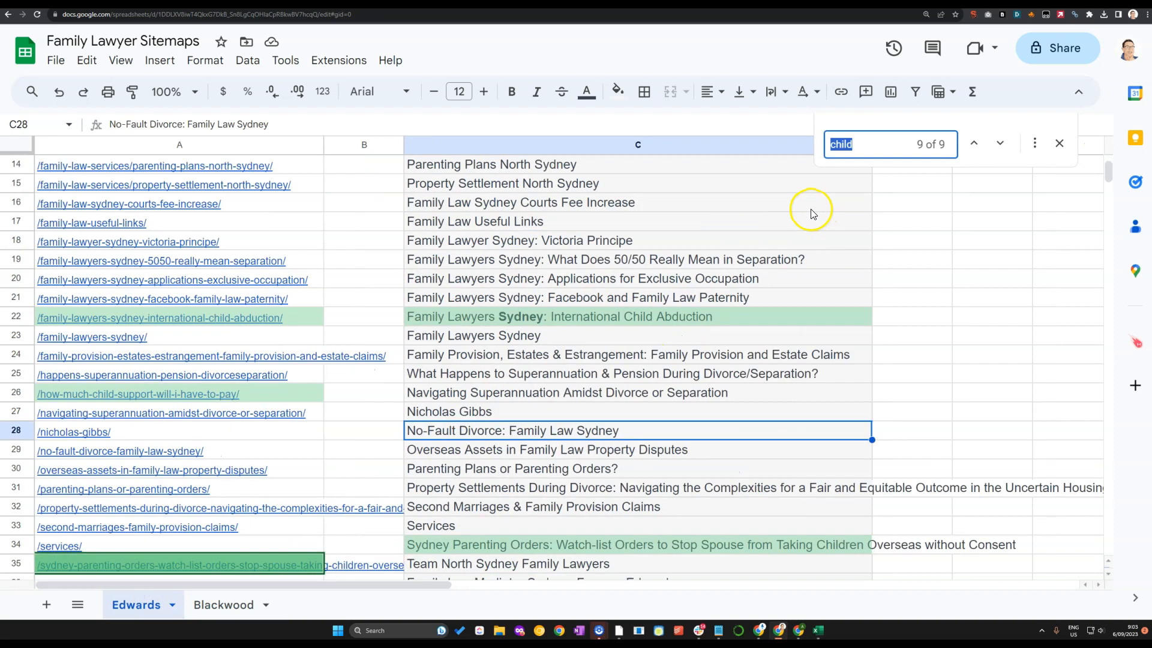
{"action": "scroll", "coordinate": [695, 305], "scroll_direction": "down", "scroll_amount": 1}
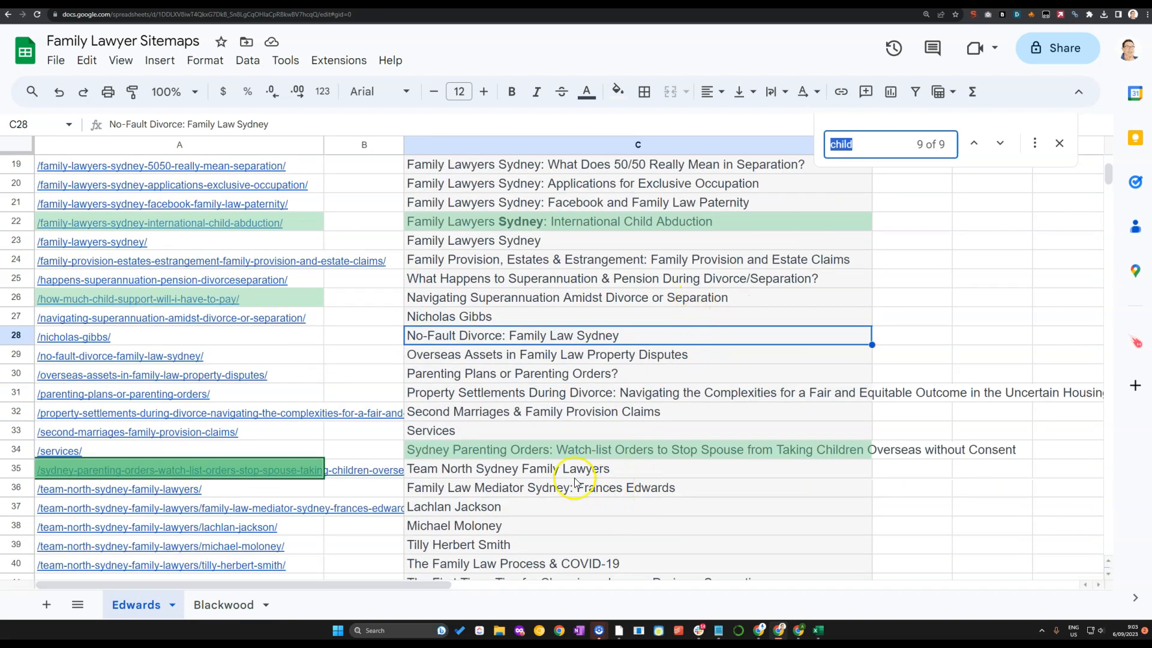
{"action": "key", "text": "Return"}
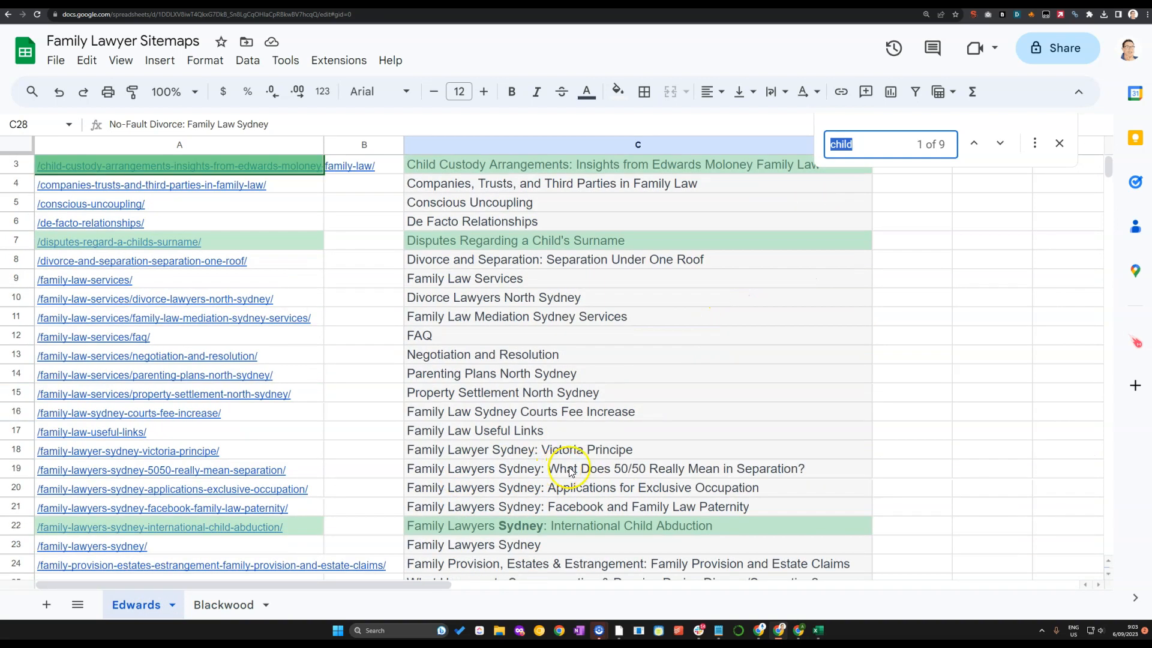
Close the search and inspect the wording of the Edwards title "Family Lawyers Sydney: International Child Abduction"
{"action": "left_click", "coordinate": [1059, 143]}
{"action": "left_click", "coordinate": [593, 529]}
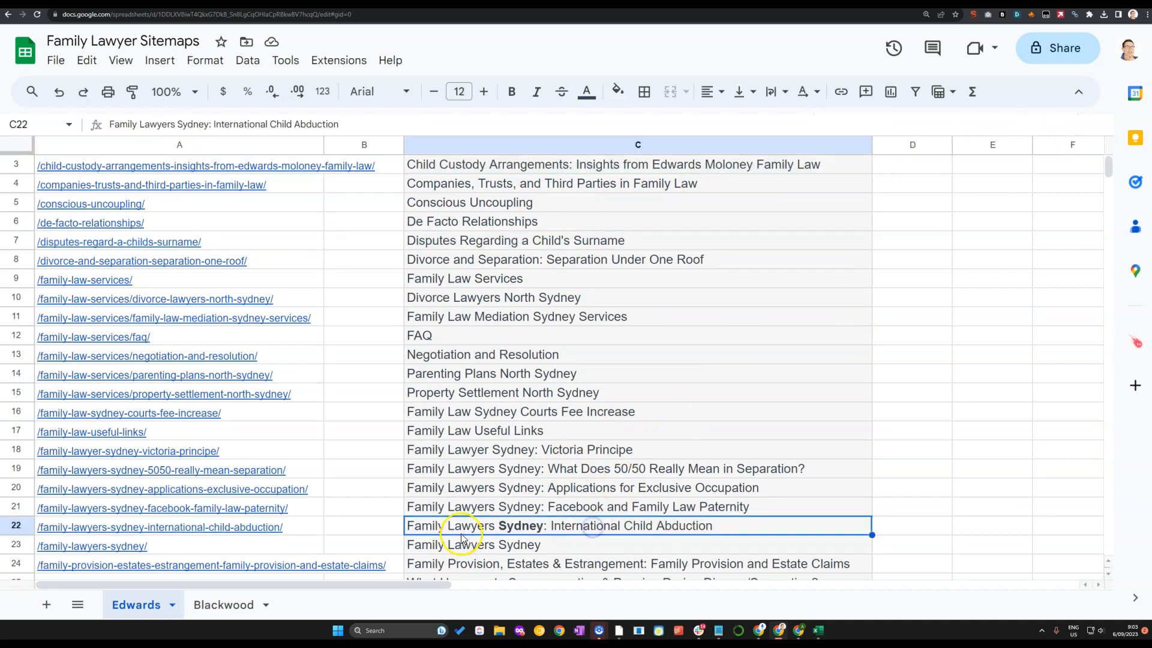
{"action": "left_click_drag", "start_coordinate": [498, 525], "coordinate": [712, 520]}
{"action": "left_click", "coordinate": [713, 521]}
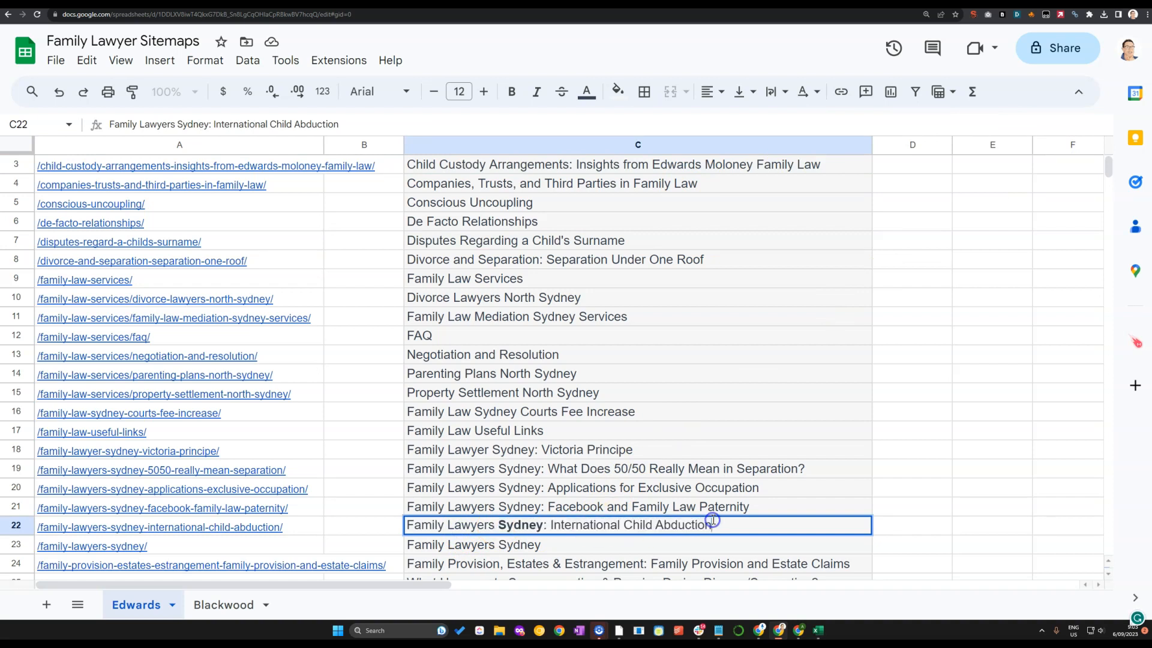
{"action": "left_click", "coordinate": [624, 507]}
{"action": "left_click", "coordinate": [638, 525]}
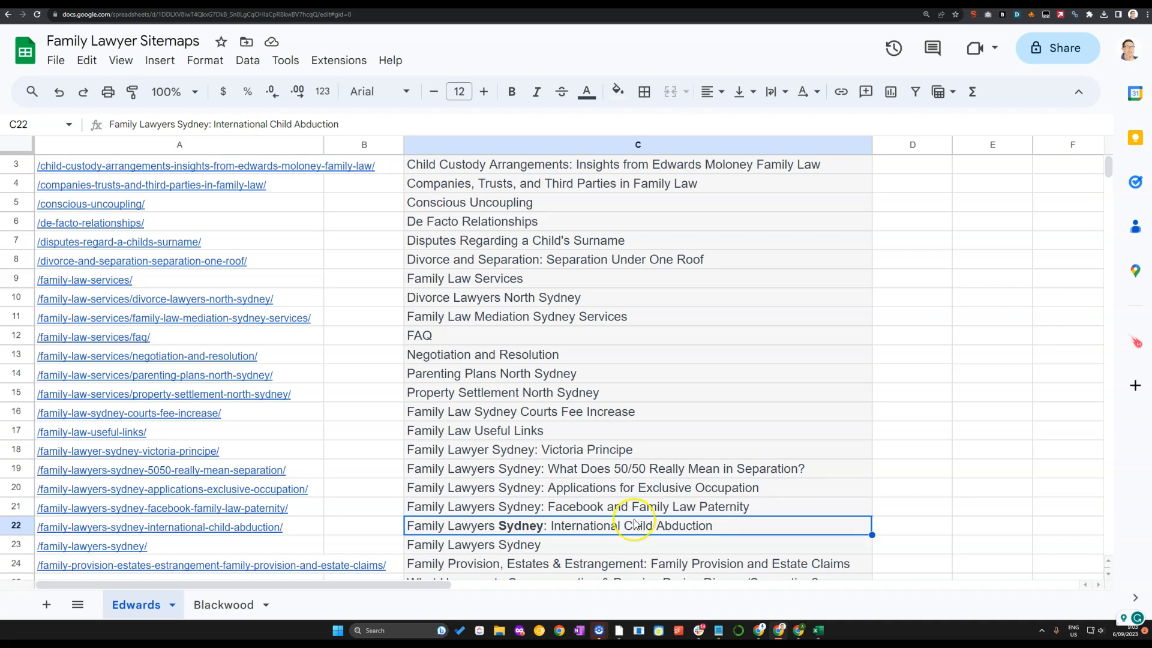
Search the Edwards sheet for "sydney" and step to the following match
{"action": "key", "text": "ctrl+f"}
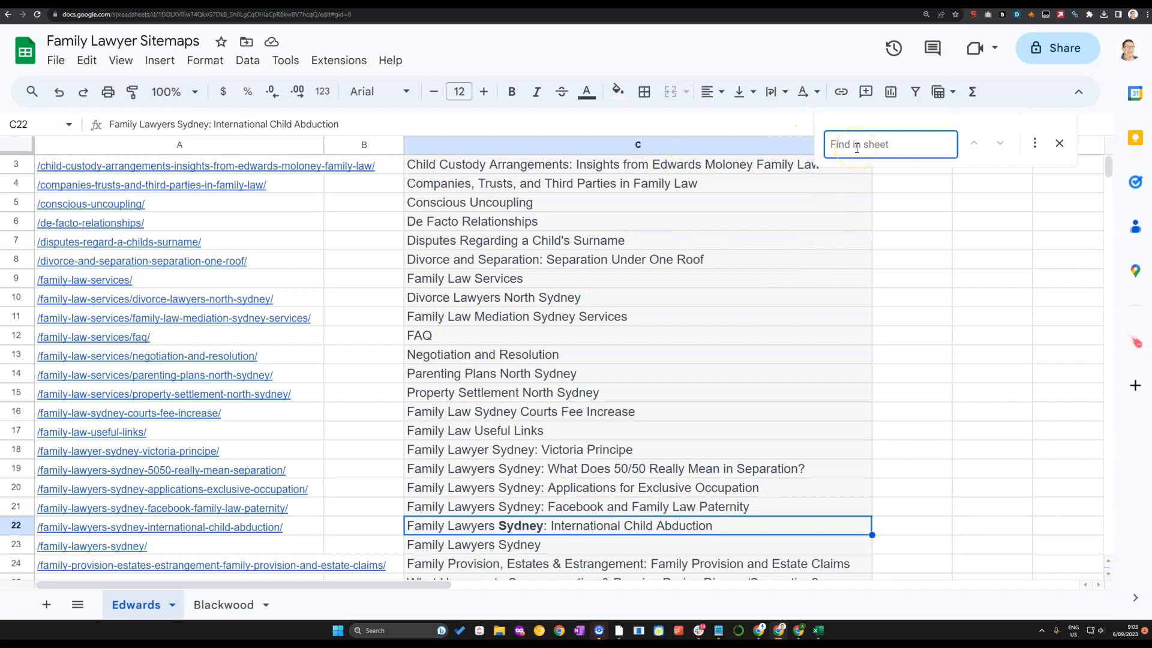
{"action": "type", "text": "sydney"}
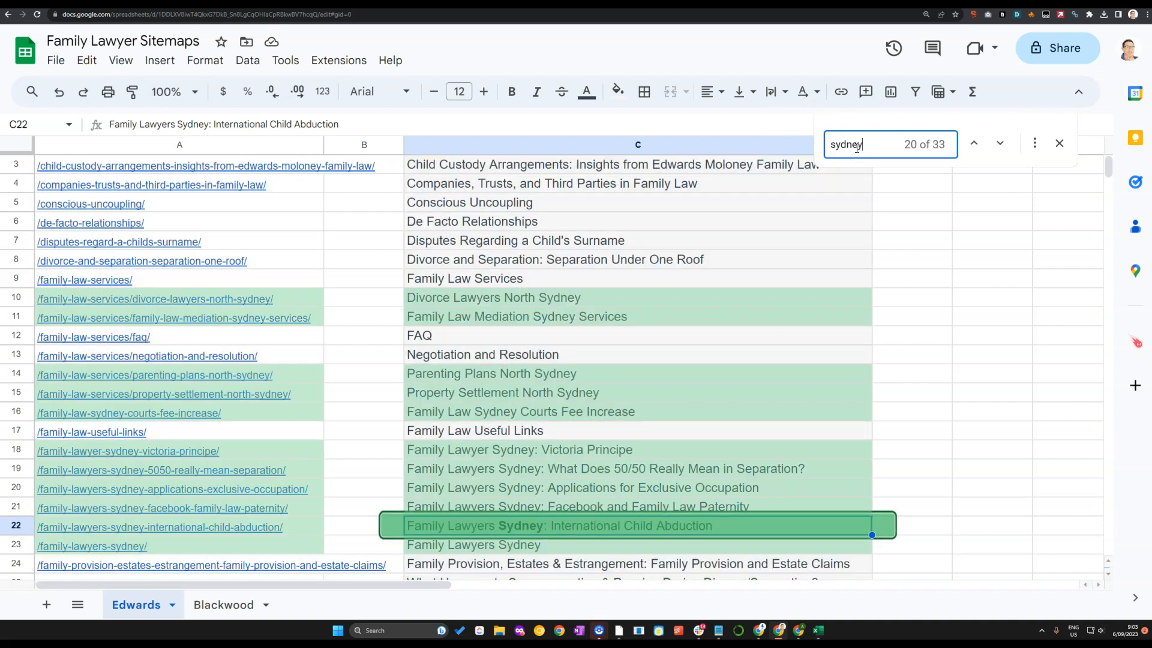
{"action": "key", "text": "Return"}
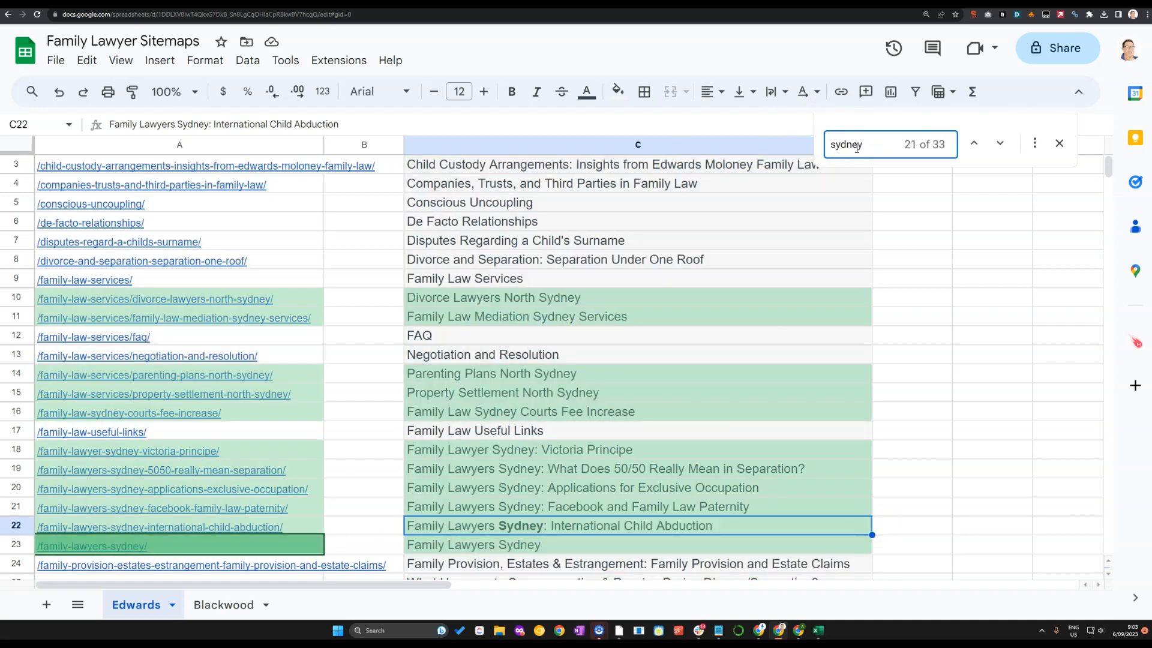
Search the Edwards sheet for "child" again and advance to the "Sydney Parenting Orders" title
{"action": "type", "text": "child"}
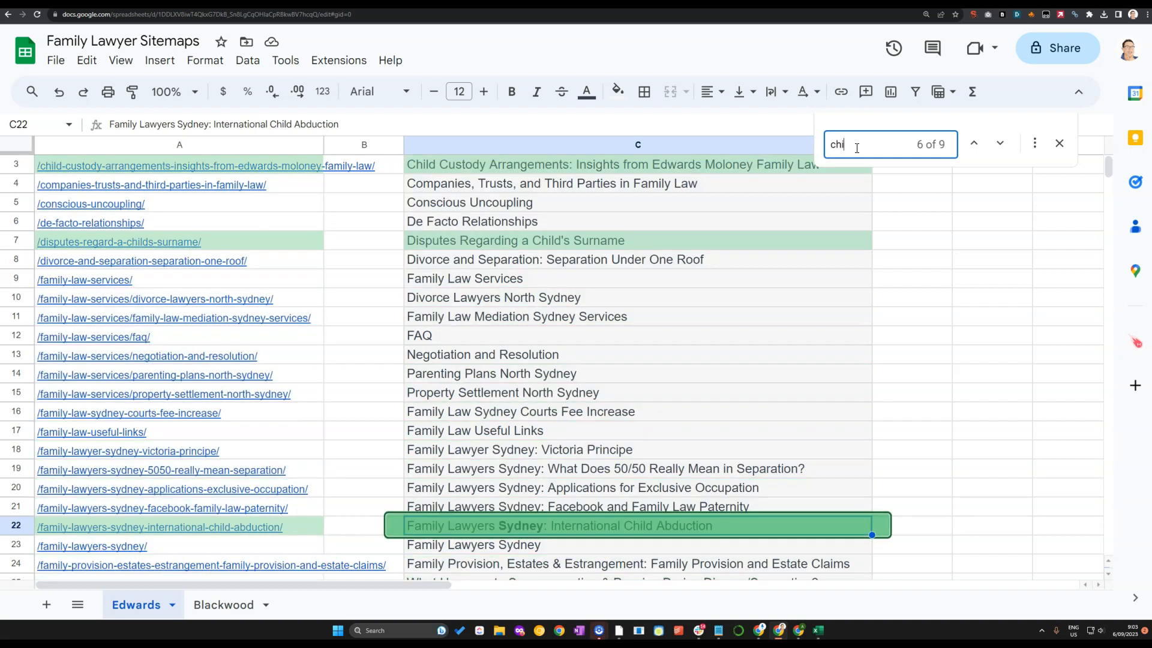
{"action": "key", "text": "Return"}
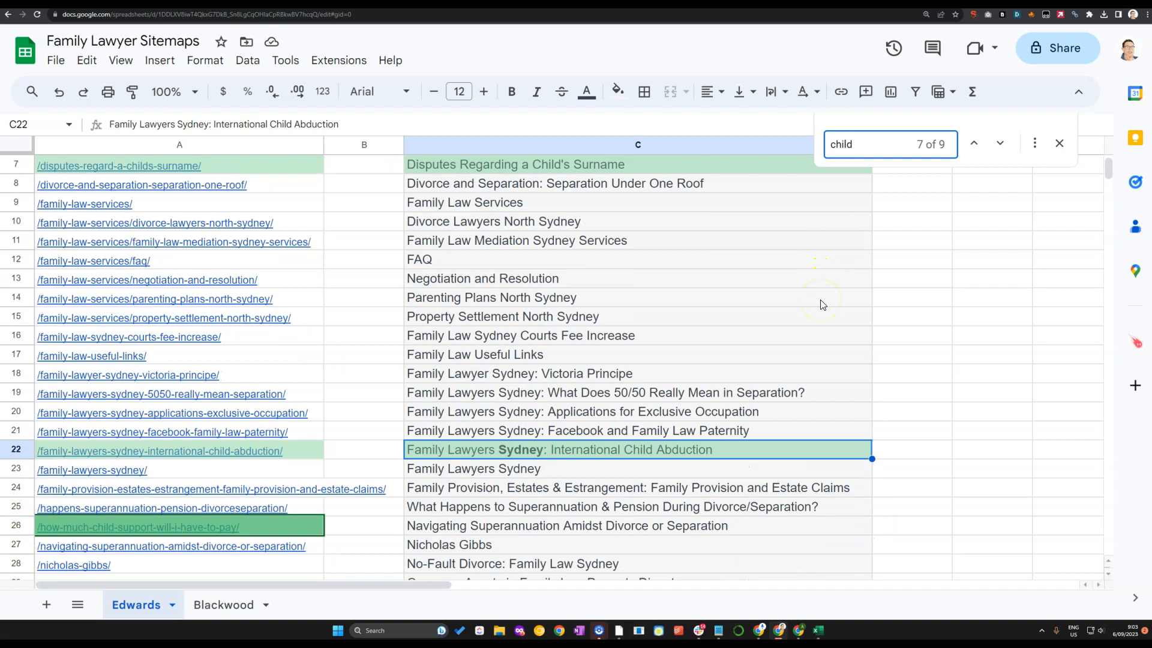
{"action": "key", "text": "Return"}
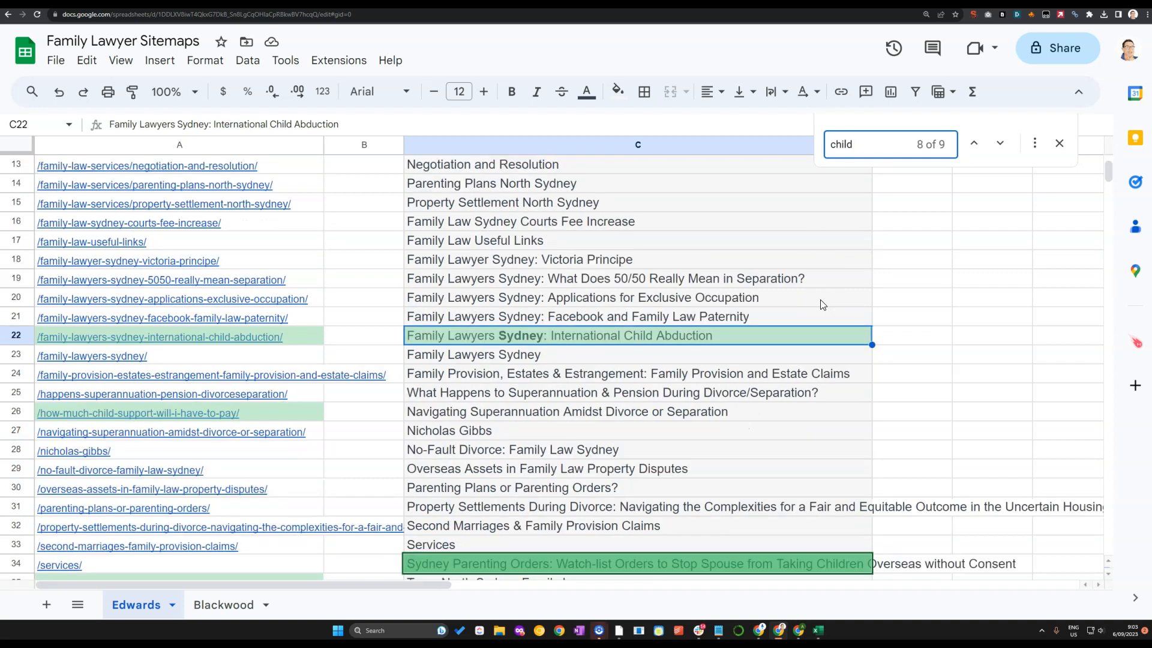
Inspect the word "Parenting" in the "Sydney Parenting Orders" title and view the matching page link in A35
{"action": "double_click", "coordinate": [554, 570]}
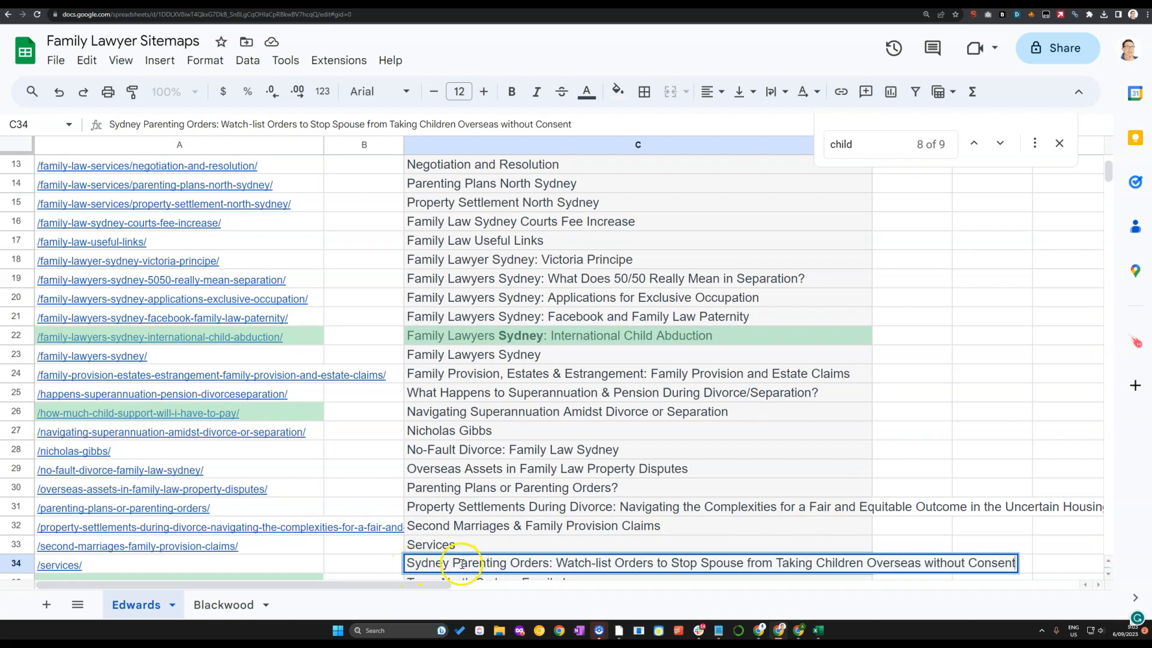
{"action": "left_click_drag", "start_coordinate": [453, 563], "coordinate": [507, 559]}
{"action": "left_click", "coordinate": [559, 549]}
{"action": "scroll", "coordinate": [560, 549], "scroll_direction": "down", "scroll_amount": 1}
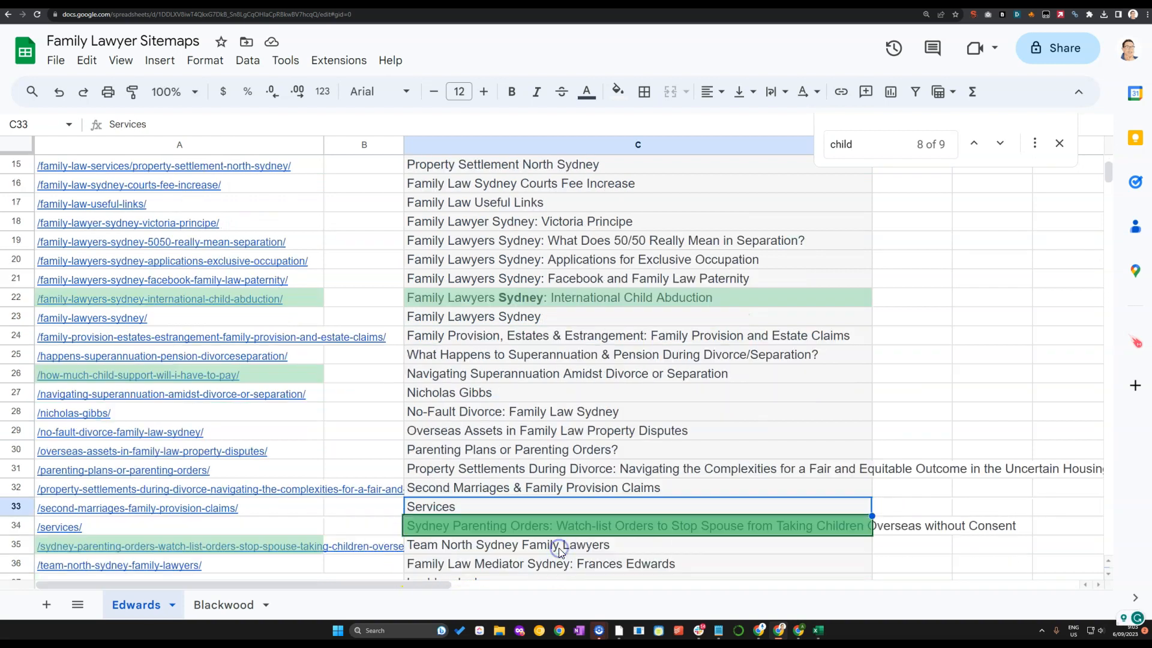
{"action": "left_click", "coordinate": [477, 526]}
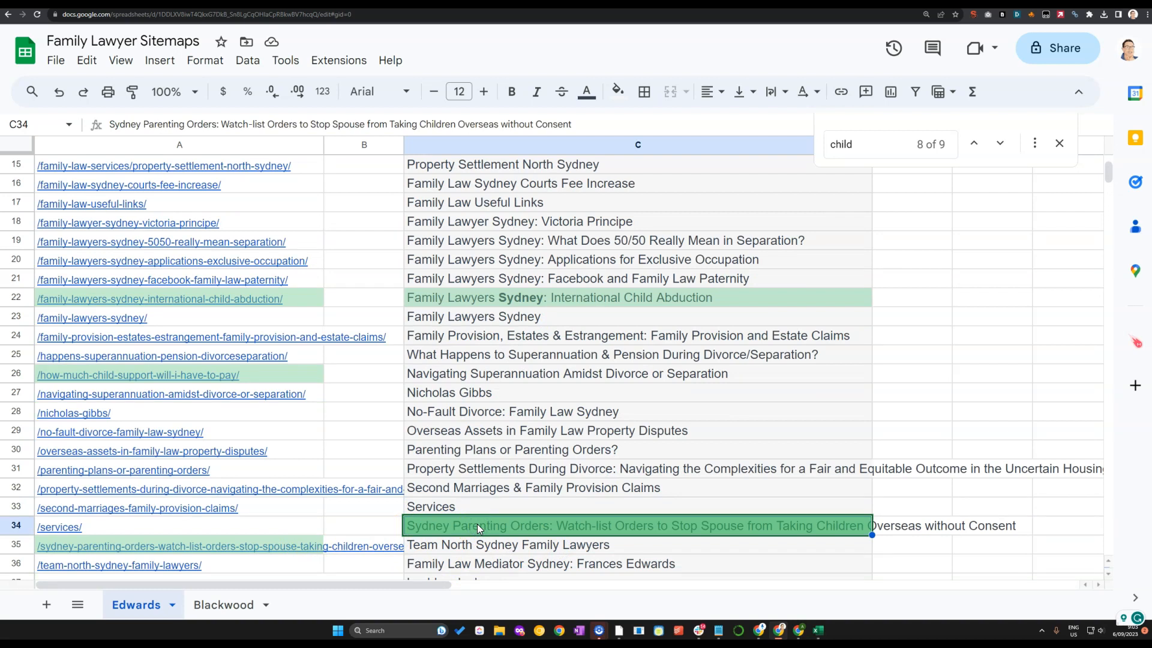
{"action": "scroll", "coordinate": [456, 528], "scroll_direction": "down", "scroll_amount": 1}
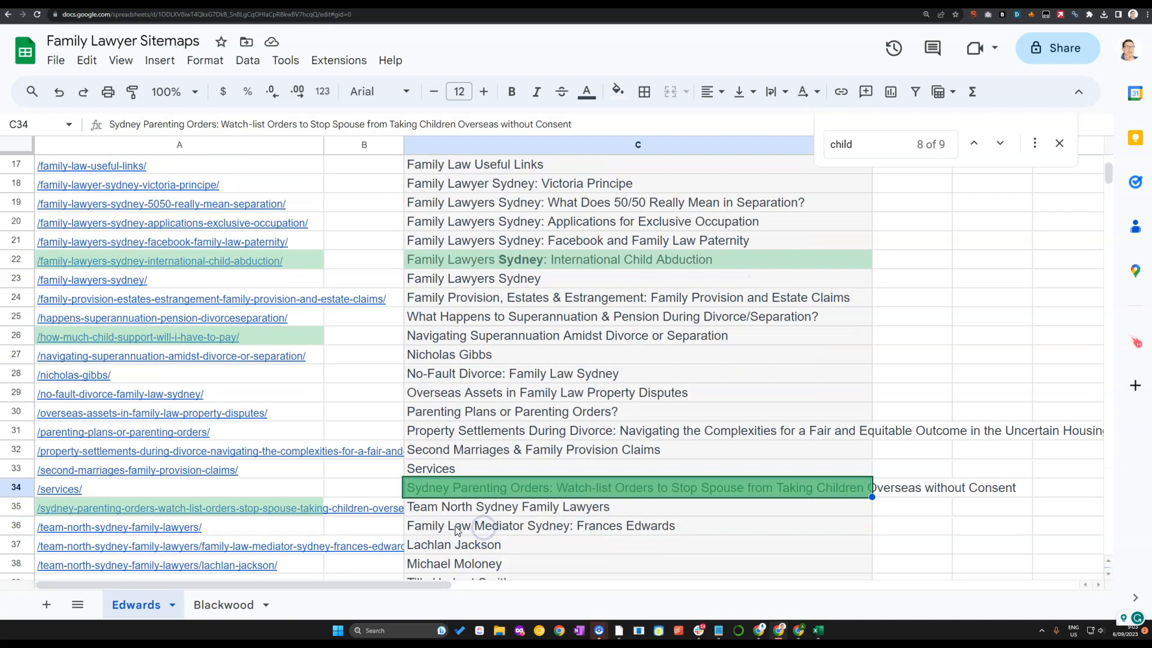
{"action": "left_click", "coordinate": [258, 510]}
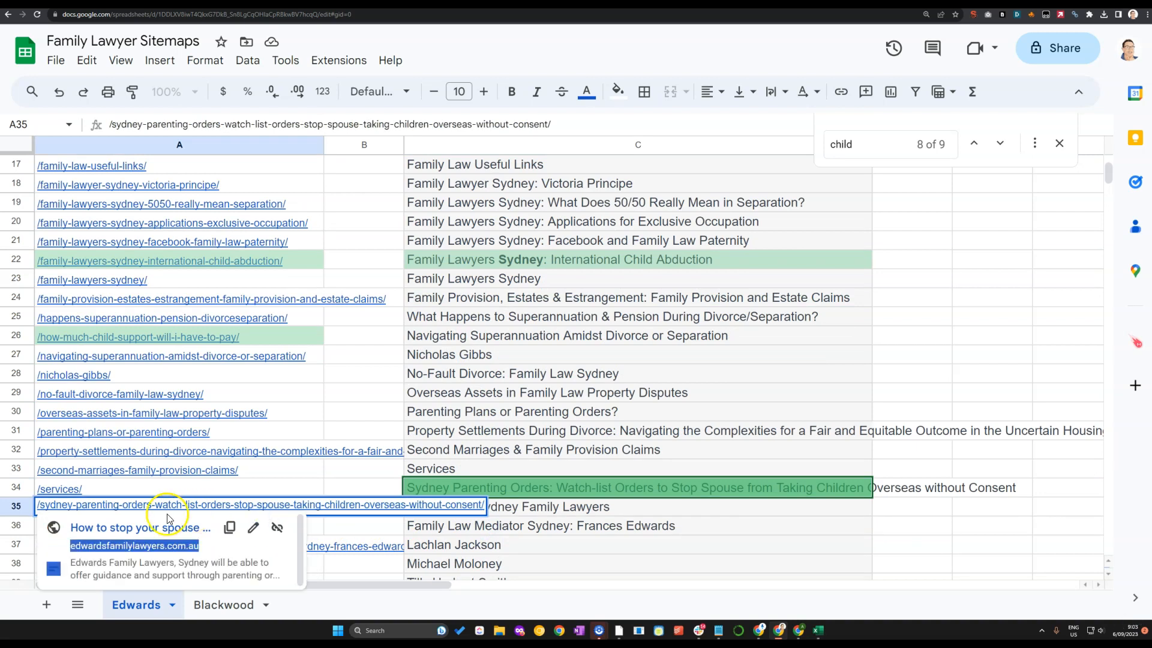
{"action": "left_click", "coordinate": [592, 507]}
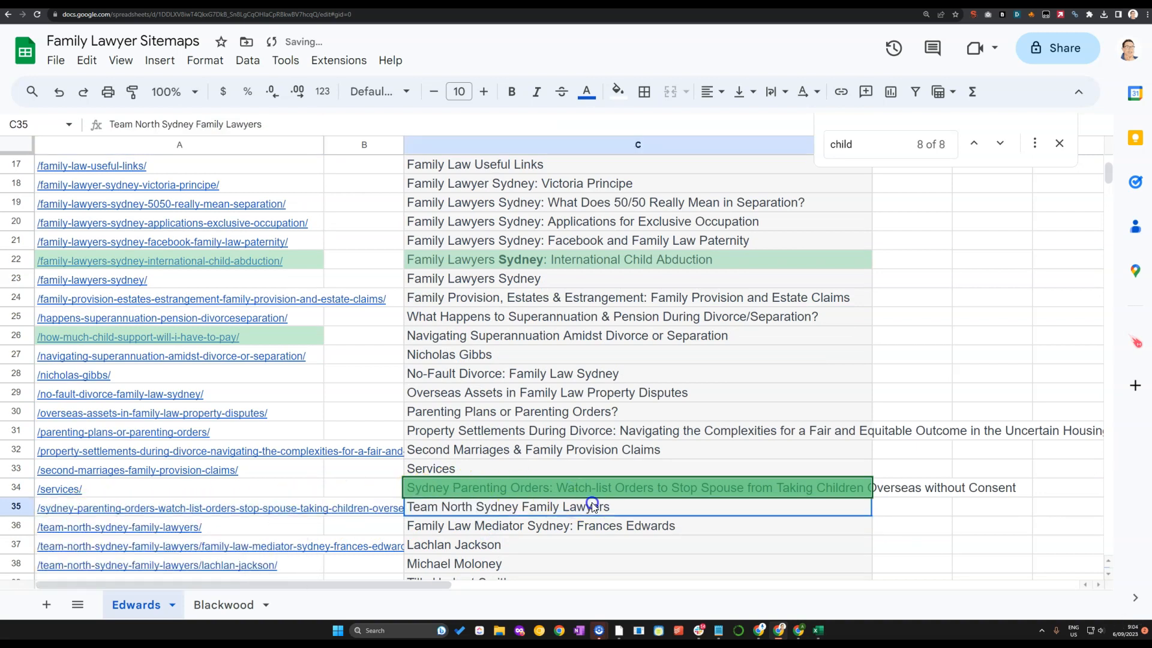
Highlight "Children" in the "Sydney Parenting Orders" title, and look over the other Edwards titles containing "child"
{"action": "left_click", "coordinate": [596, 486]}
{"action": "key", "text": "Return"}
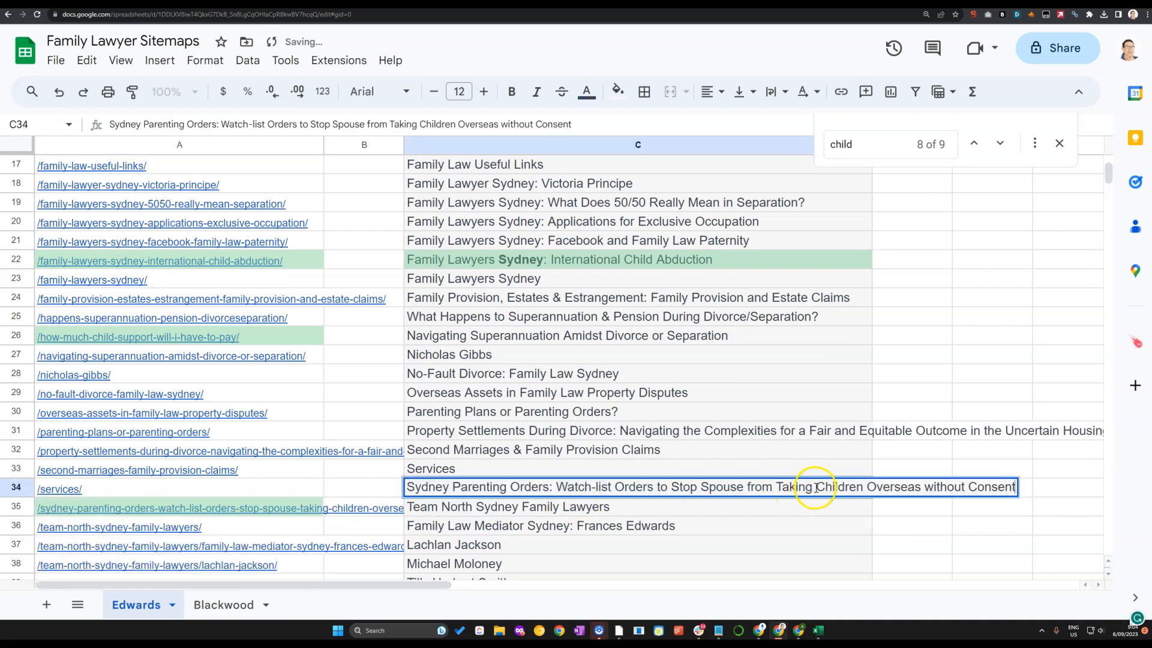
{"action": "left_click_drag", "start_coordinate": [816, 487], "coordinate": [866, 485]}
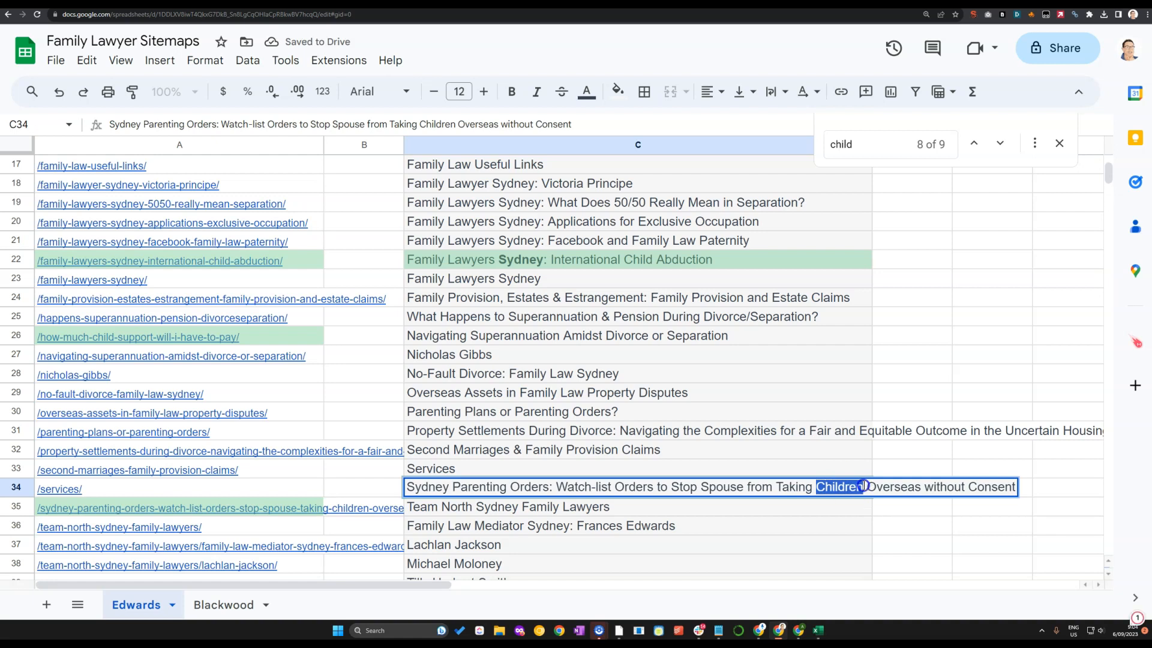
{"action": "left_click", "coordinate": [831, 469]}
{"action": "left_click", "coordinate": [824, 486]}
{"action": "key", "text": "Return"}
{"action": "left_click", "coordinate": [818, 451]}
{"action": "scroll", "coordinate": [784, 457], "scroll_direction": "down", "scroll_amount": 5}
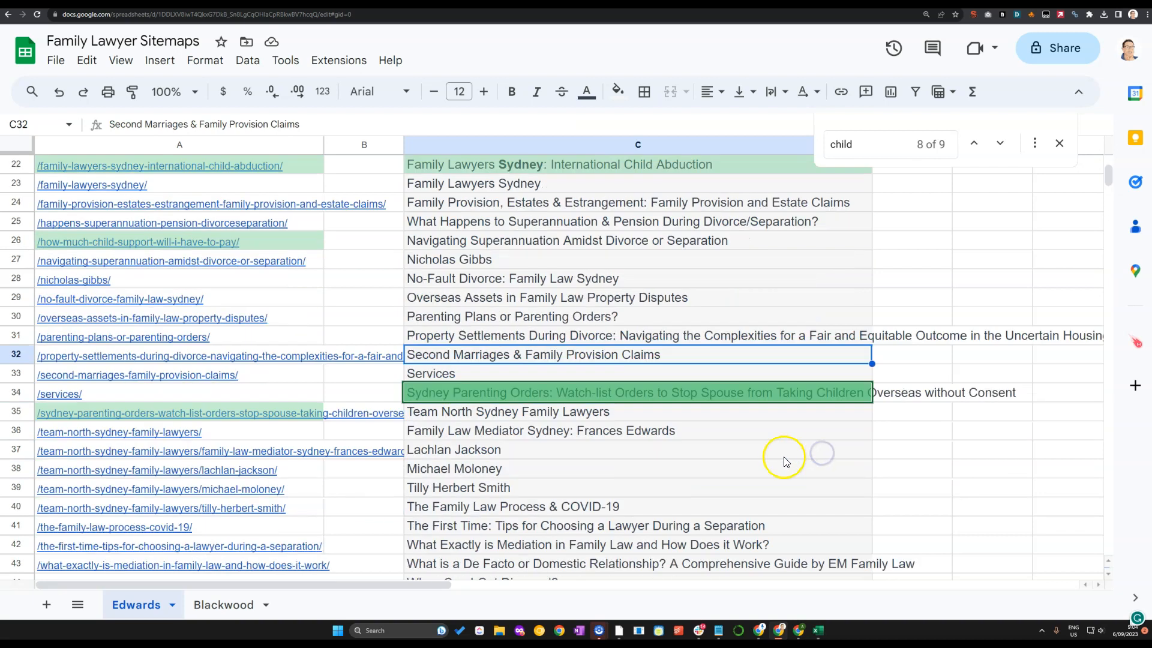
{"action": "scroll", "coordinate": [784, 458], "scroll_direction": "up", "scroll_amount": 6}
{"action": "scroll", "coordinate": [784, 458], "scroll_direction": "up", "scroll_amount": 5}
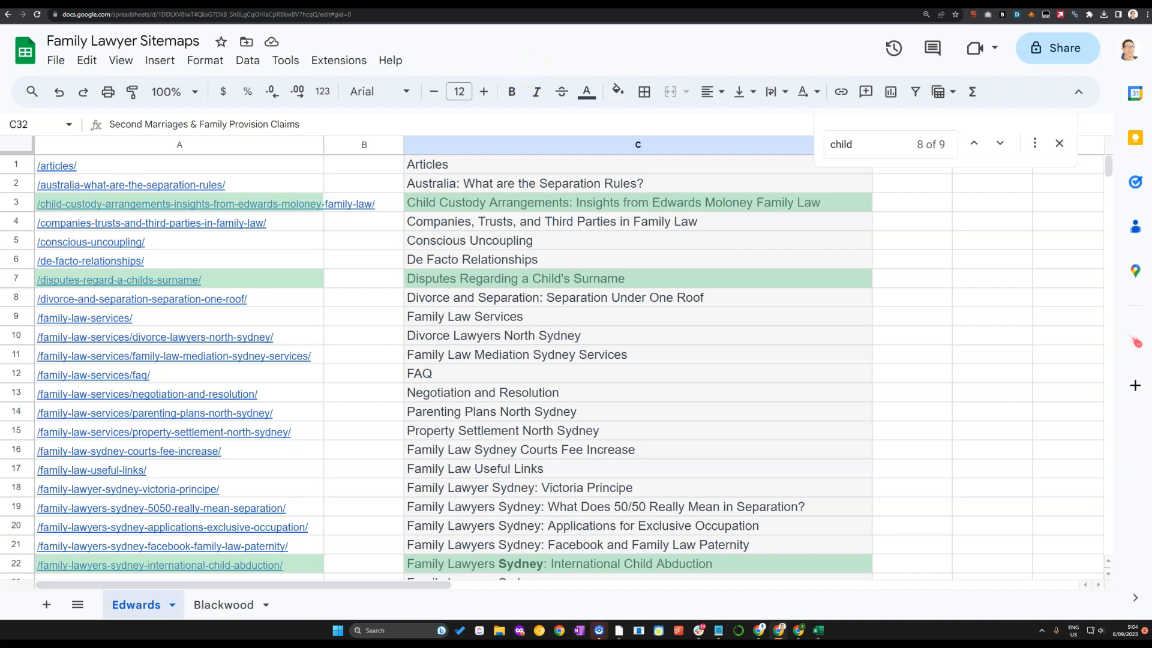
Switch back to the InfraNodus comparison graph and examine the concepts connected to sydney
{"action": "left_click", "coordinate": [360, 3]}
{"action": "left_click_drag", "start_coordinate": [551, 316], "coordinate": [450, 237]}
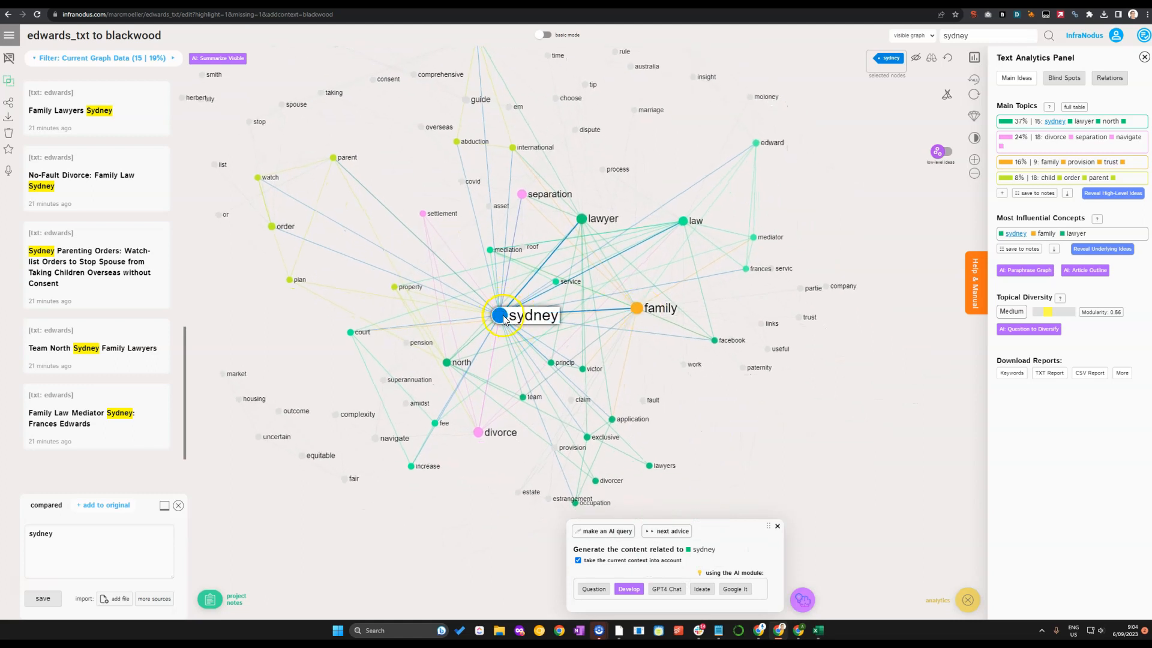
{"action": "left_click_drag", "start_coordinate": [539, 344], "coordinate": [576, 390]}
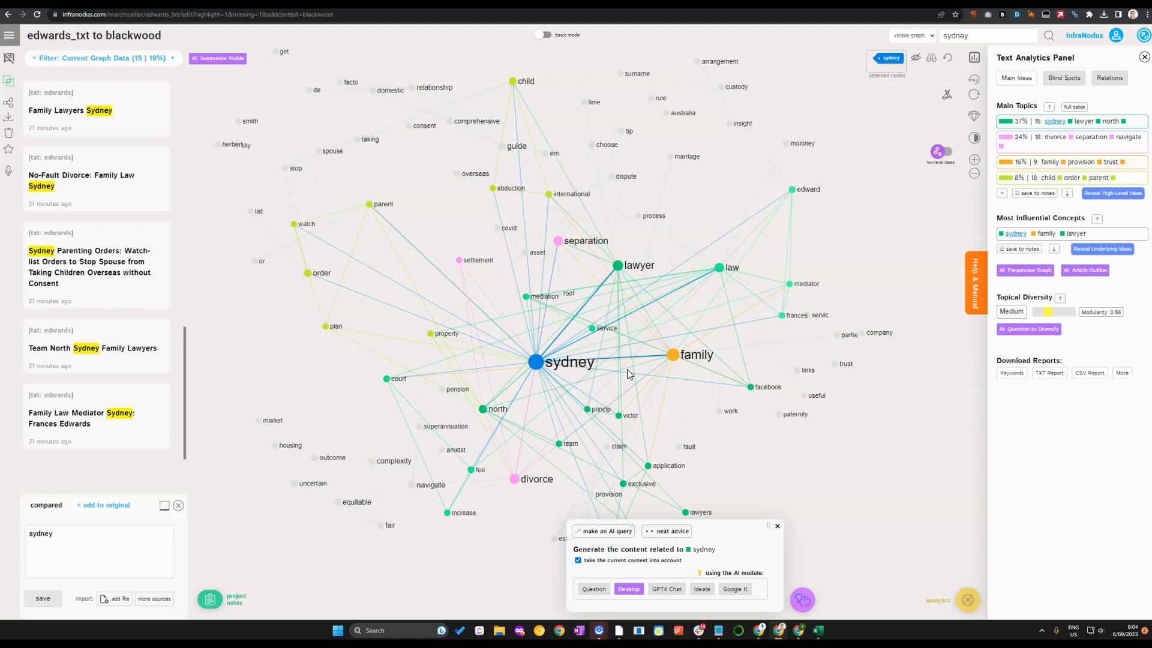
{"action": "left_click_drag", "start_coordinate": [406, 294], "coordinate": [379, 308]}
Open the blackwood graph from the list of private graphs
{"action": "left_click", "coordinate": [33, 59]}
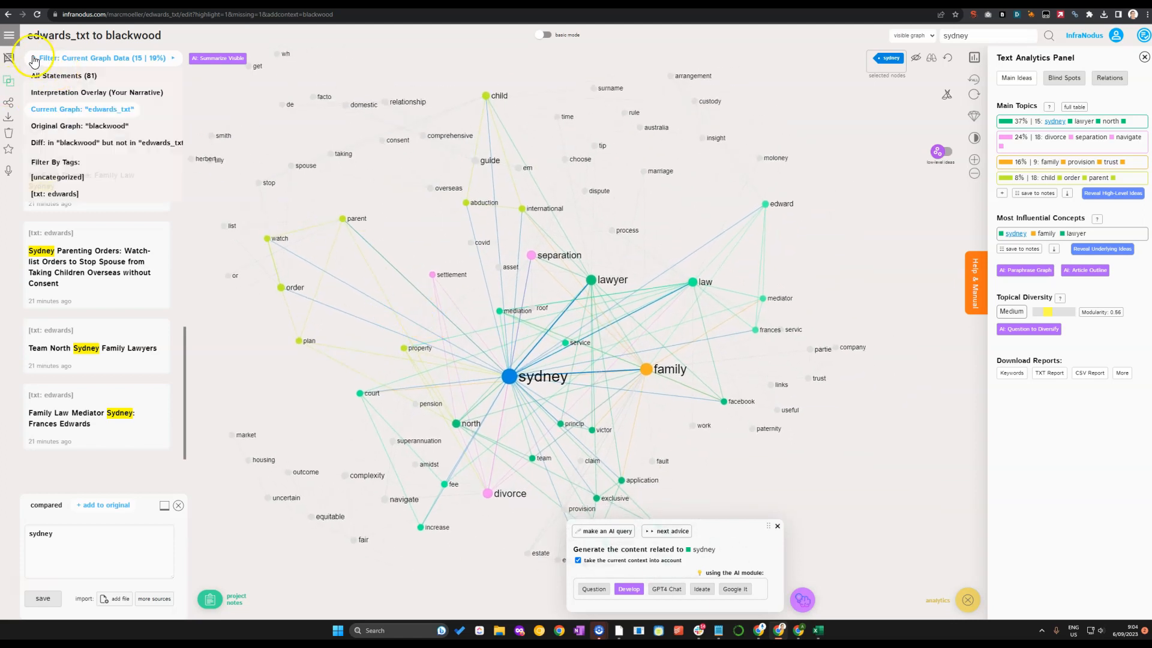
{"action": "left_click", "coordinate": [9, 35]}
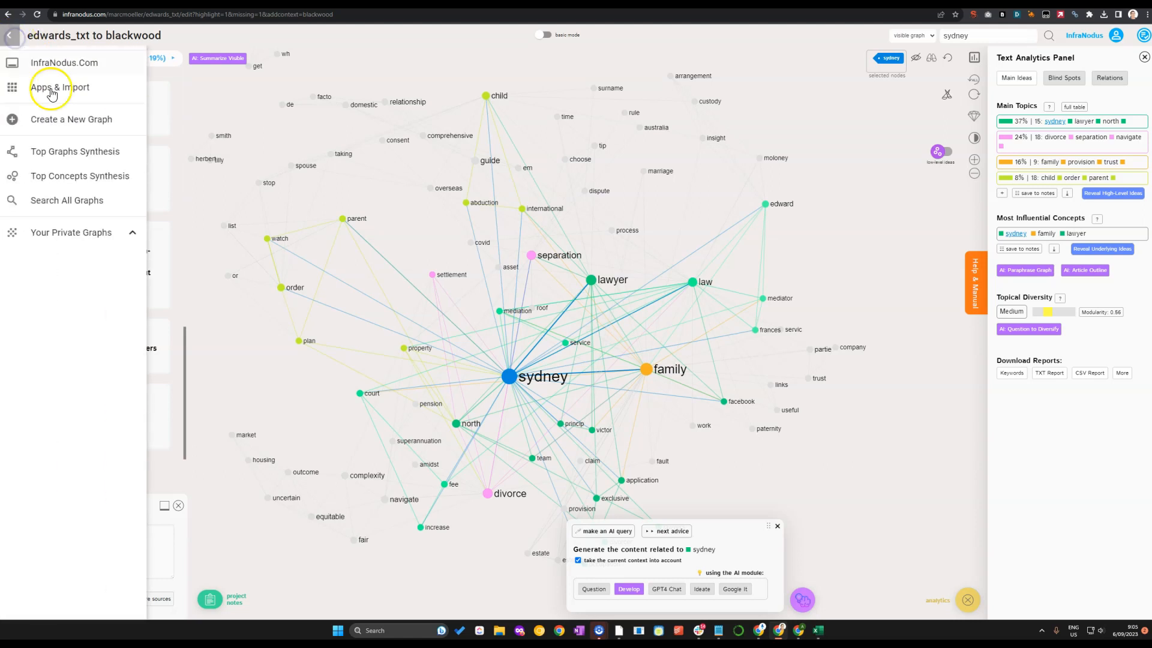
{"action": "left_click", "coordinate": [129, 232]}
{"action": "left_click", "coordinate": [129, 232]}
{"action": "left_click", "coordinate": [129, 232]}
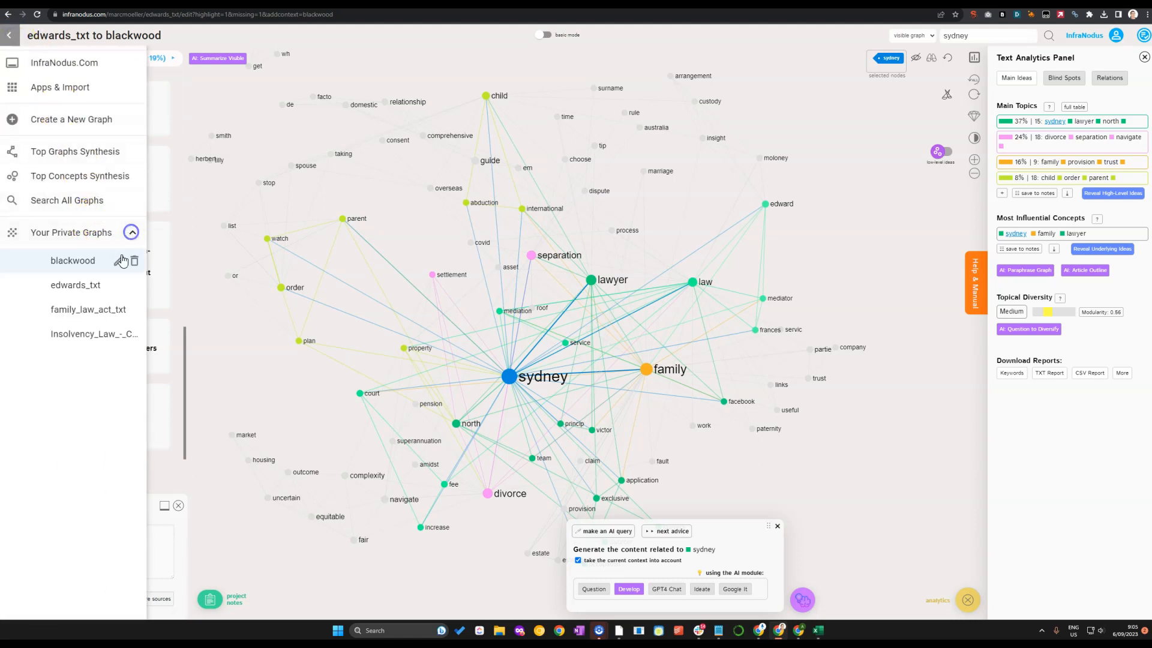
{"action": "left_click", "coordinate": [87, 289]}
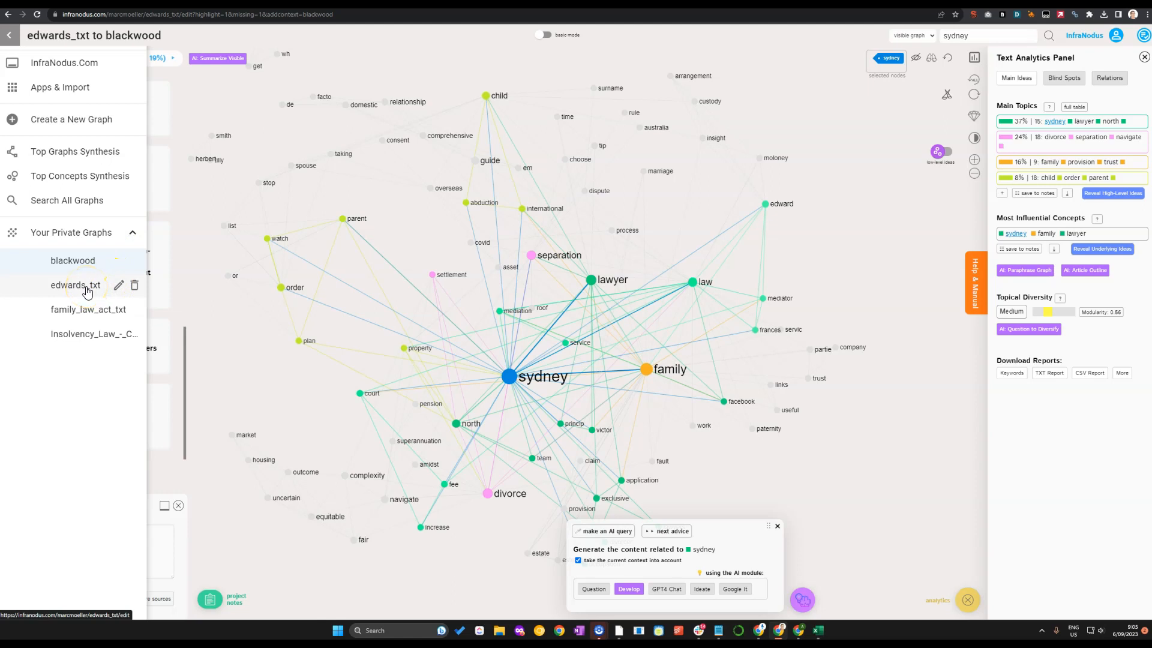
{"action": "left_click", "coordinate": [78, 261]}
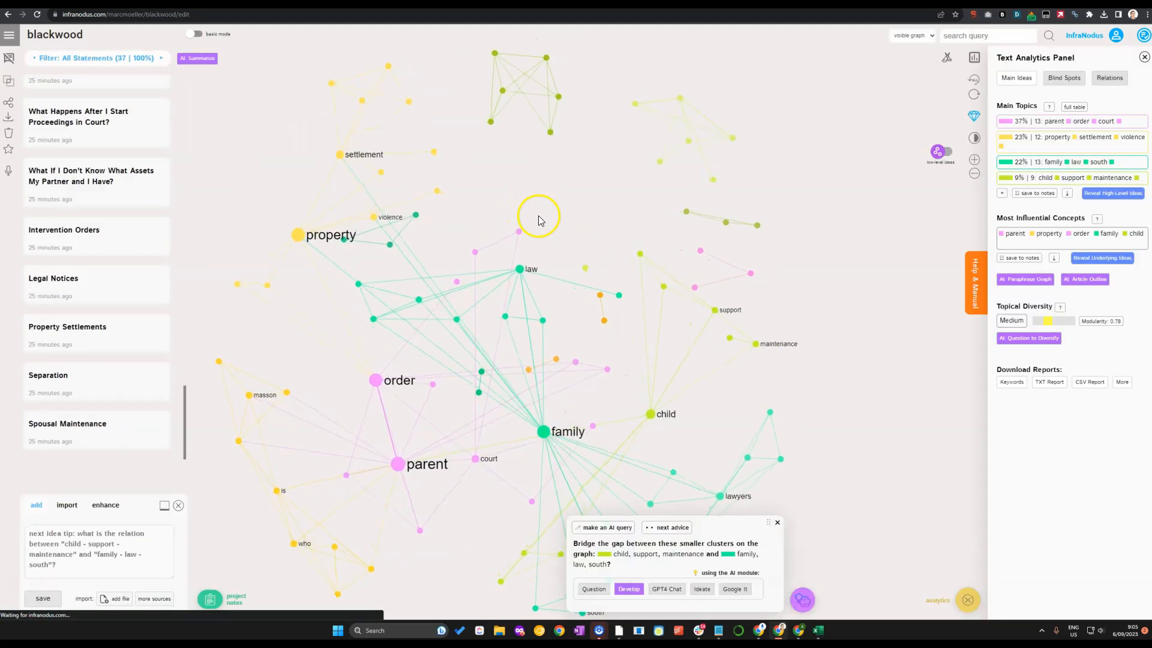
Examine the blackwood graph's main concepts, including property, order, parent, family and child
{"action": "scroll", "coordinate": [640, 190], "scroll_direction": "down", "scroll_amount": 1}
{"action": "mouse_move", "coordinate": [651, 182]}
{"action": "left_mouse_down"}
{"action": "mouse_move", "coordinate": [661, 165]}
{"action": "mouse_move", "coordinate": [650, 211]}
{"action": "mouse_move", "coordinate": [643, 186]}
{"action": "left_mouse_up"}
{"action": "scroll", "coordinate": [639, 238], "scroll_direction": "up", "scroll_amount": 1}
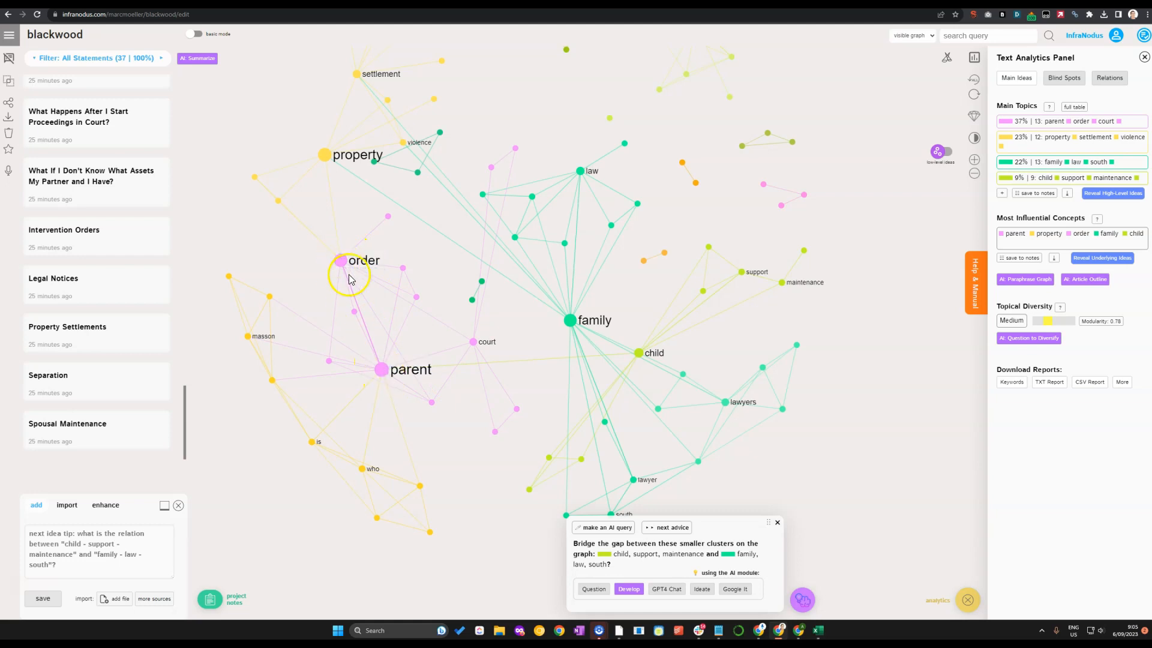
{"action": "left_click_drag", "start_coordinate": [433, 209], "coordinate": [433, 266]}
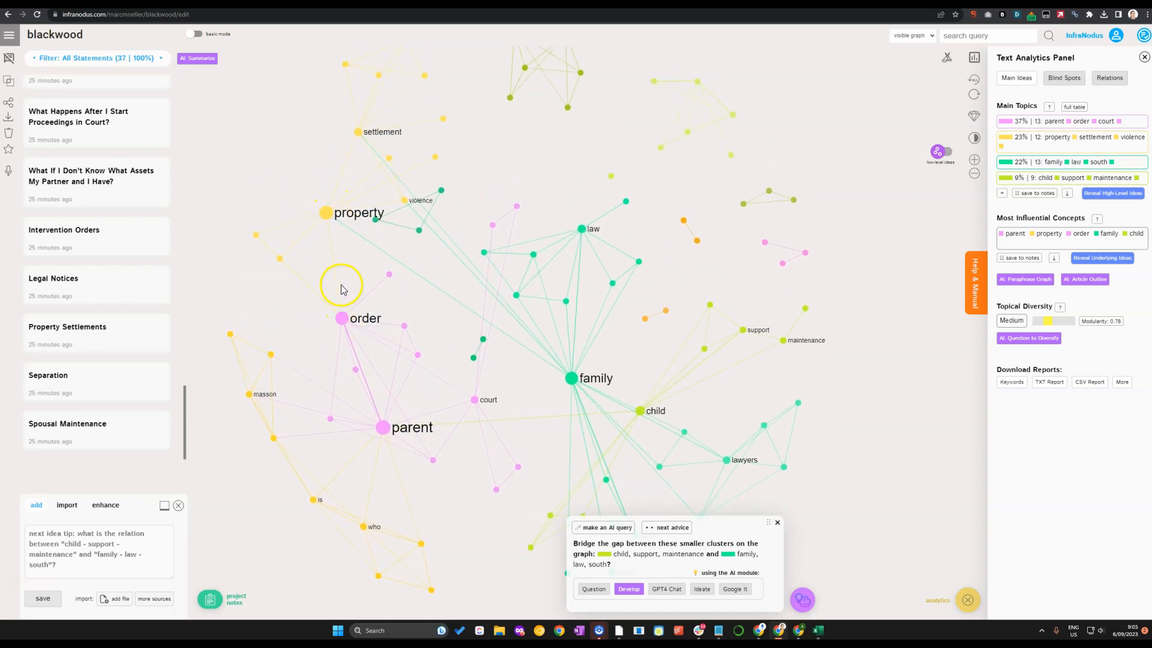
Dismiss the AI advice about bridging smaller clusters and look over the blackwood graph's property, order, parent and family clusters
{"action": "left_click_drag", "start_coordinate": [461, 169], "coordinate": [448, 226]}
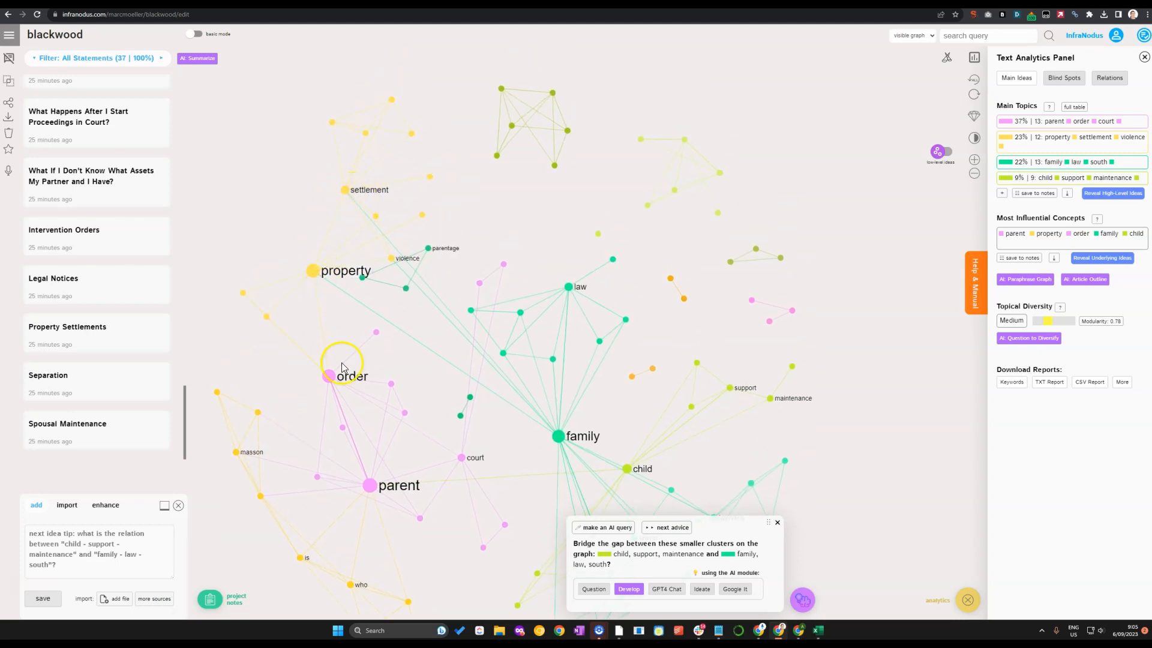
{"action": "left_click_drag", "start_coordinate": [395, 371], "coordinate": [404, 275]}
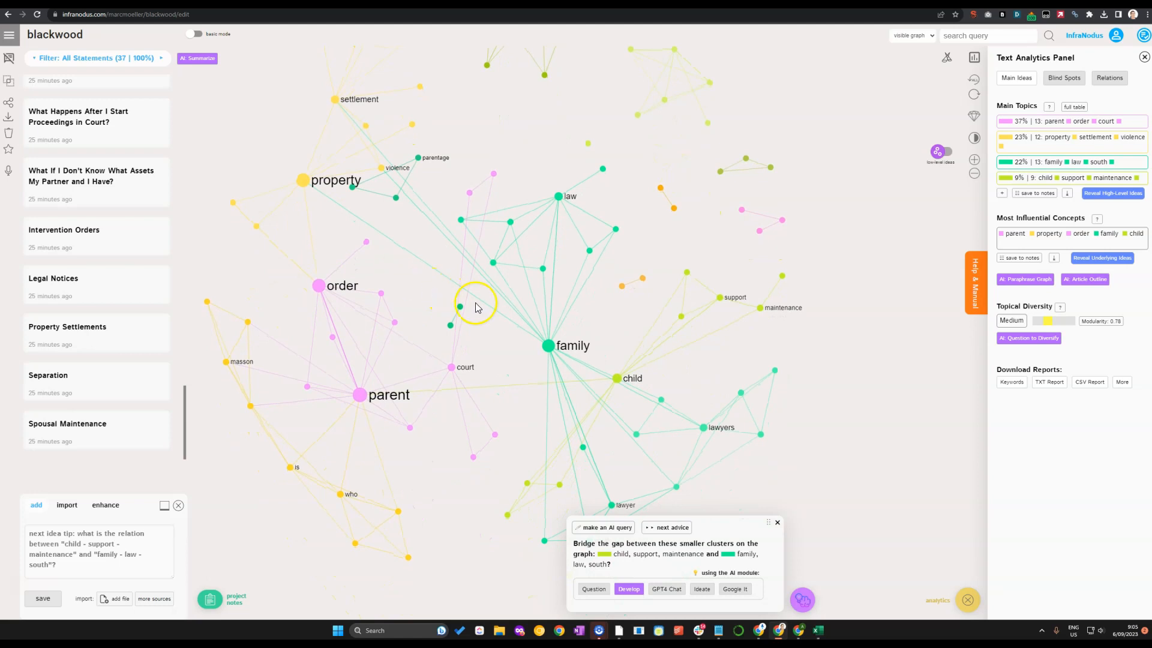
{"action": "left_click", "coordinate": [777, 521]}
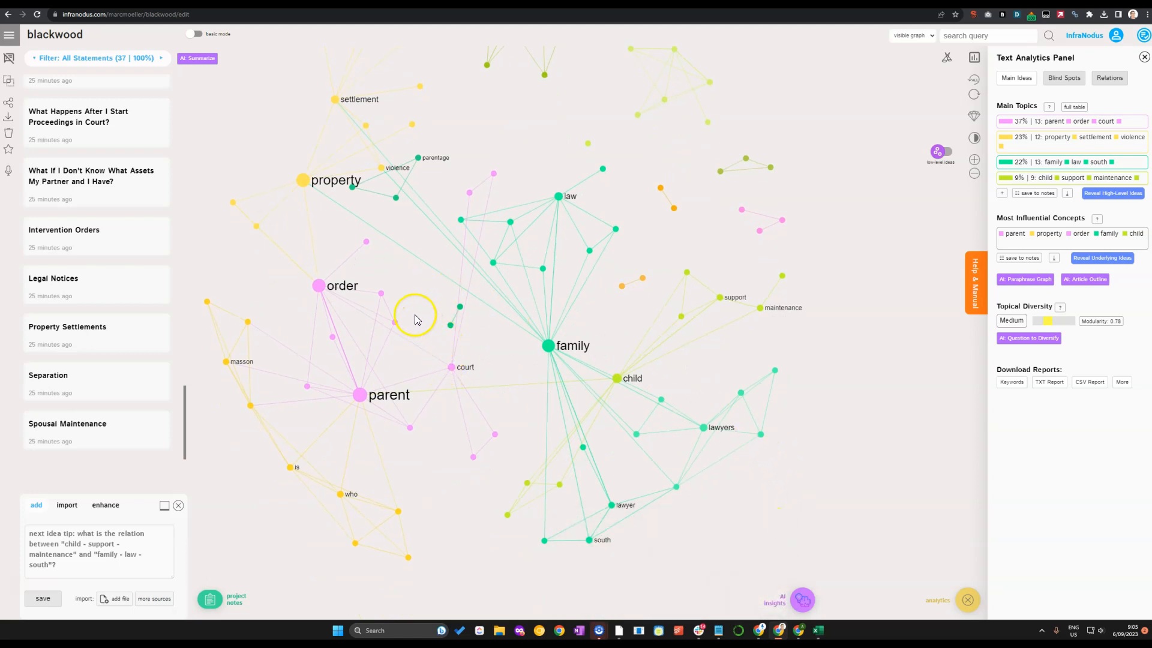
{"action": "left_click_drag", "start_coordinate": [420, 321], "coordinate": [520, 286]}
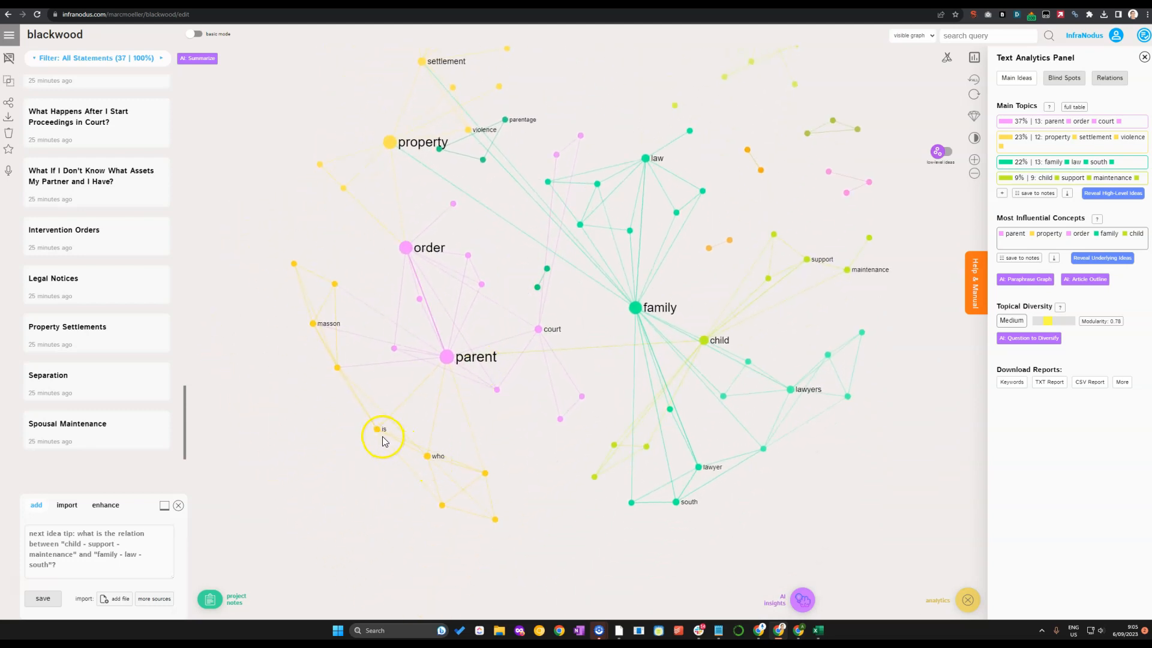
Filter the blackwood graph by the "masson" concept and examine its matching title and its connections to parsons, vs, parer, is and parent
{"action": "left_click", "coordinate": [311, 324]}
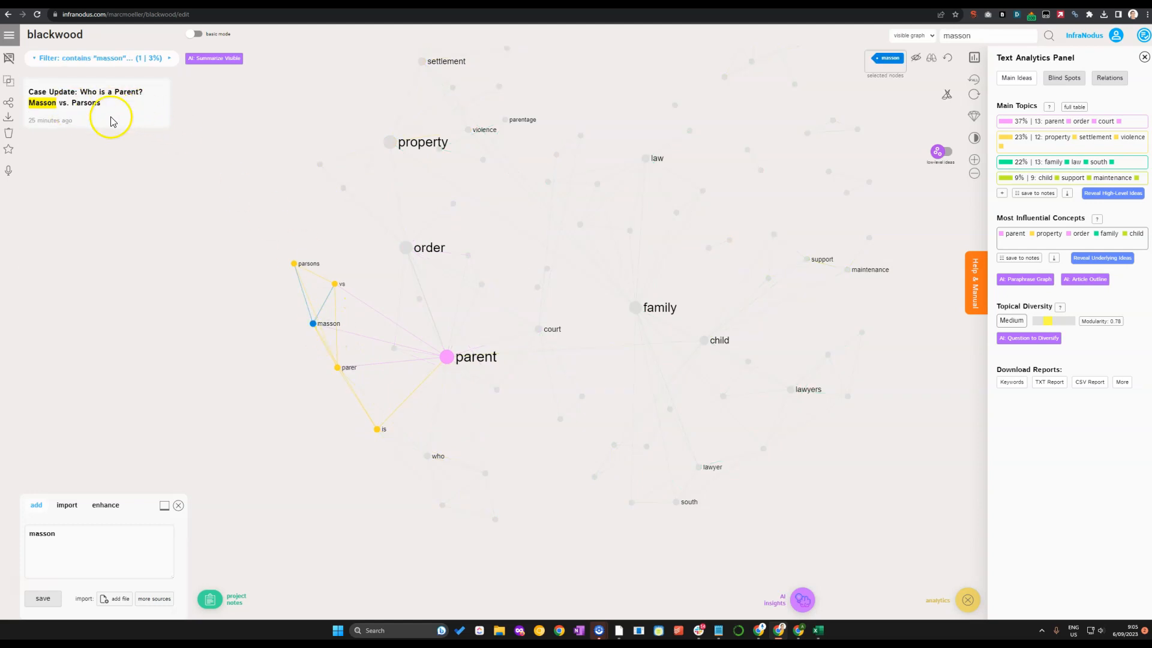
{"action": "scroll", "coordinate": [363, 361], "scroll_direction": "up", "scroll_amount": 2}
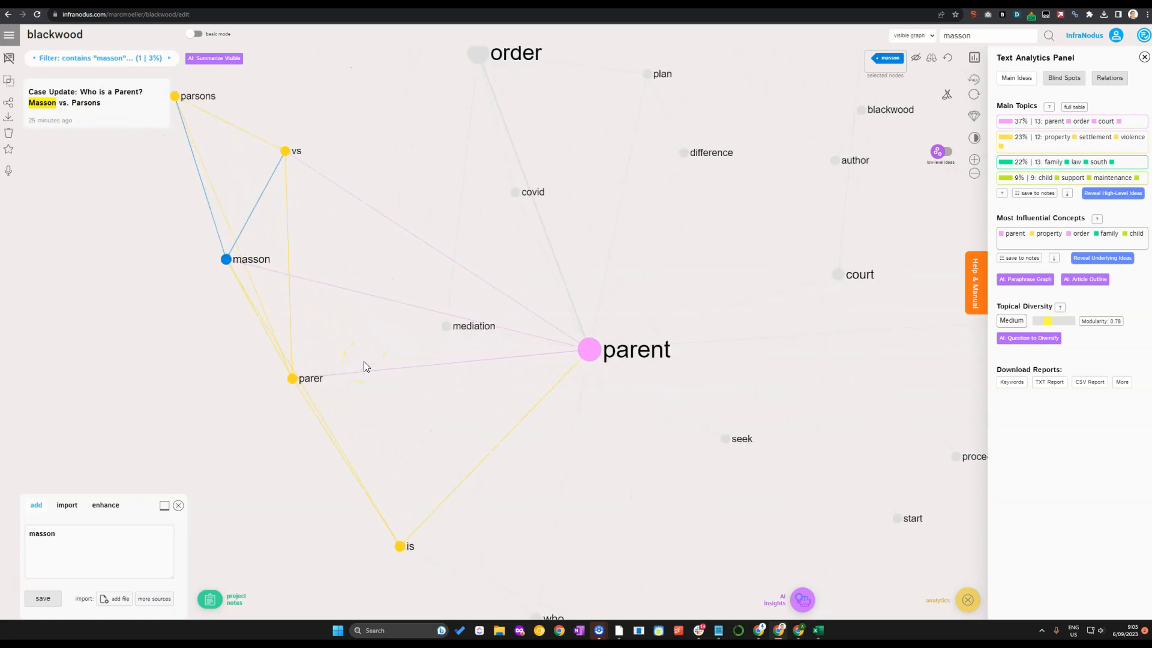
{"action": "left_click_drag", "start_coordinate": [365, 277], "coordinate": [431, 353]}
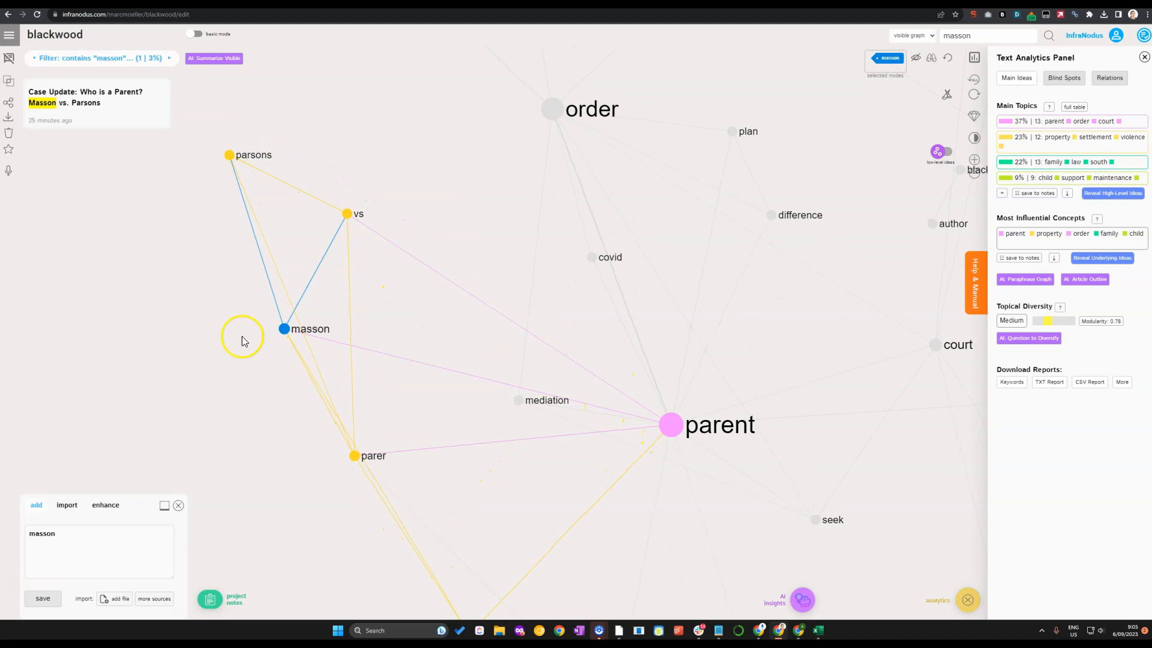
{"action": "left_click_drag", "start_coordinate": [243, 336], "coordinate": [210, 180]}
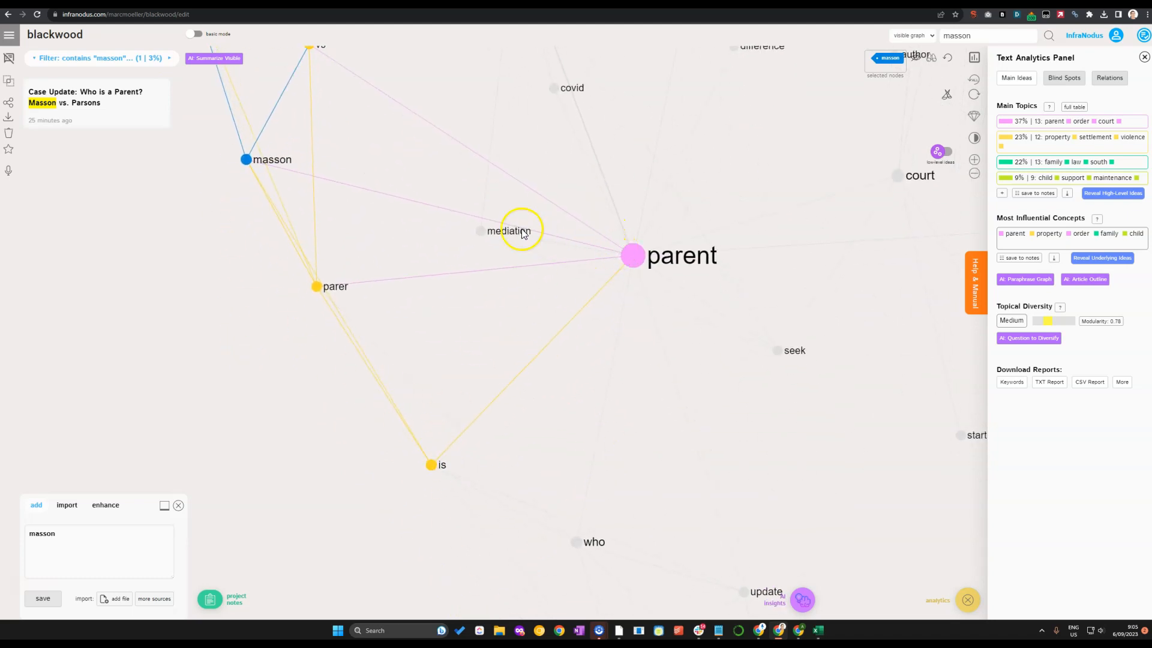
{"action": "scroll", "coordinate": [514, 238], "scroll_direction": "down", "scroll_amount": 1}
{"action": "left_click_drag", "start_coordinate": [507, 168], "coordinate": [409, 237]}
{"action": "left_click_drag", "start_coordinate": [591, 269], "coordinate": [463, 255]}
{"action": "left_click_drag", "start_coordinate": [681, 282], "coordinate": [557, 265]}
{"action": "scroll", "coordinate": [567, 270], "scroll_direction": "down", "scroll_amount": 1}
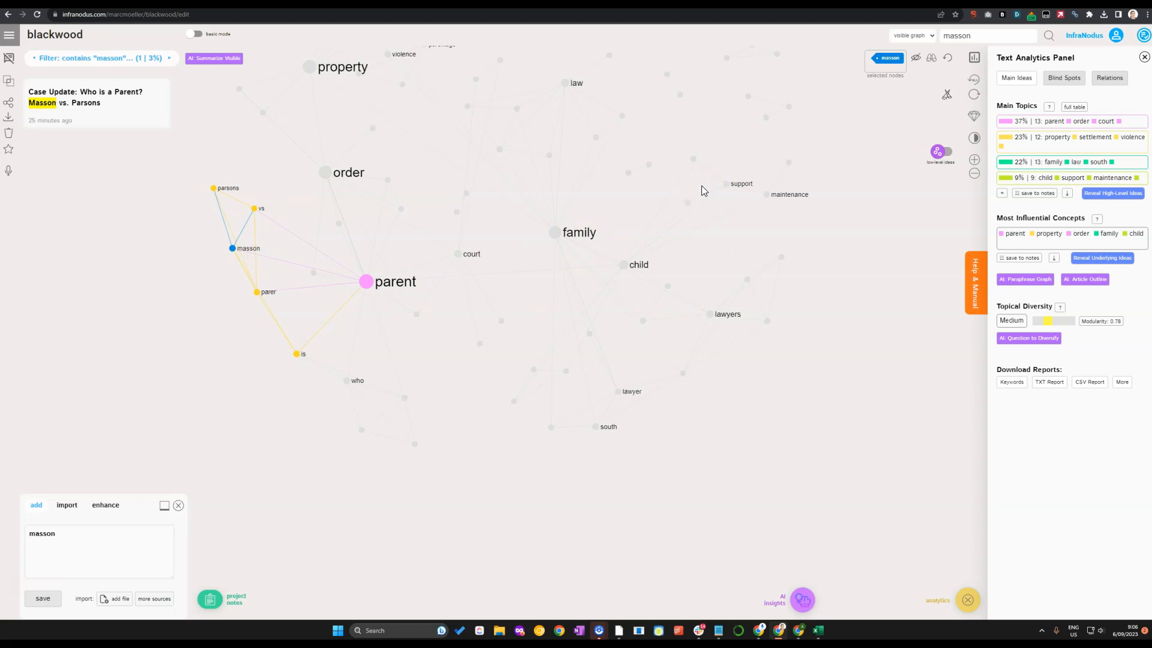
{"action": "left_click", "coordinate": [128, 18]}
{"action": "left_click", "coordinate": [128, 18]}
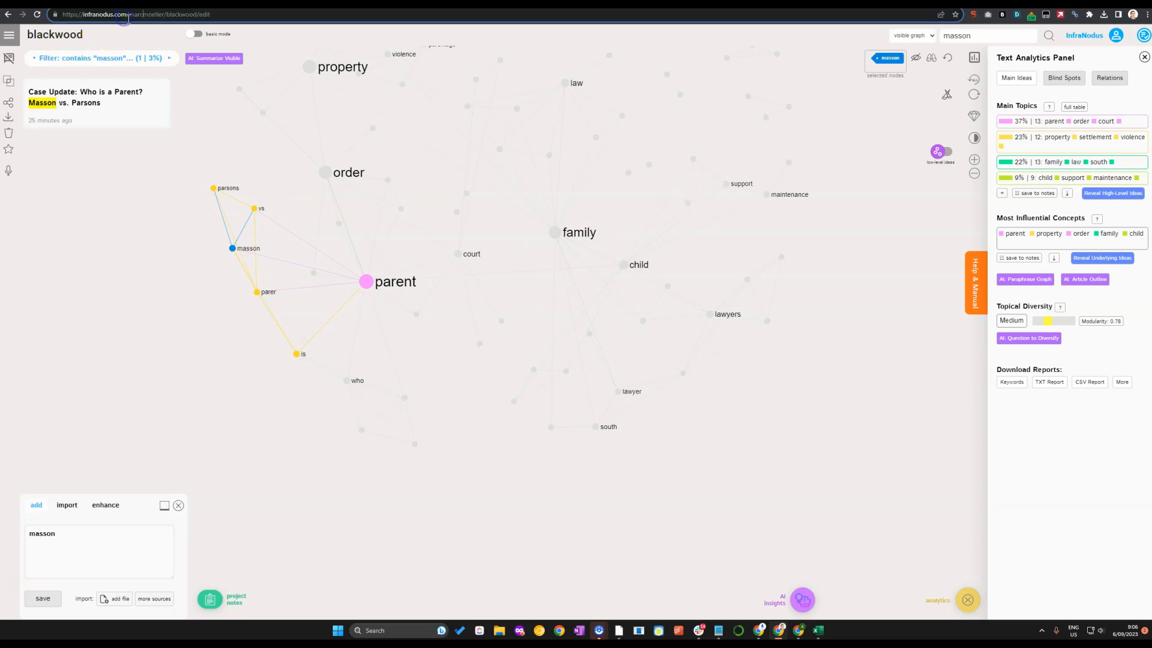
{"action": "left_click_drag", "start_coordinate": [129, 15], "coordinate": [61, 16]}
{"action": "key", "text": "ctrl+c"}
{"action": "key", "text": "alt+Tab"}
{"action": "key", "text": "ctrl+v"}
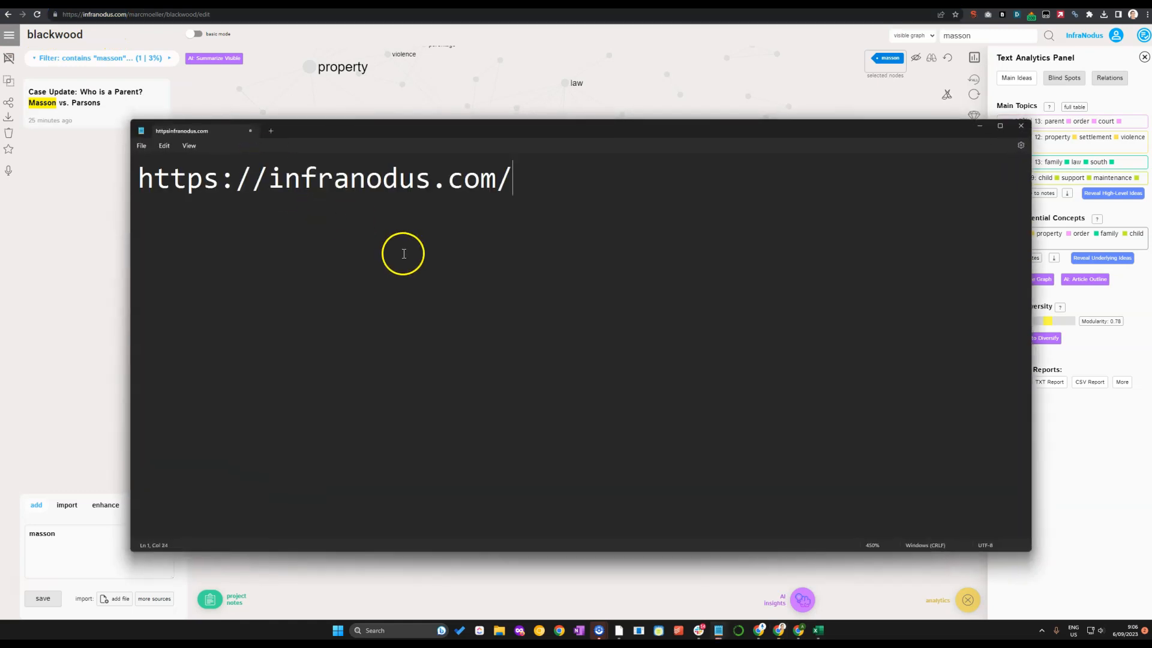
Enlarge the note's text to 500% and highlight the pasted address, including its infranodus.com part, to point it out
{"action": "left_click_drag", "start_coordinate": [542, 191], "coordinate": [122, 183]}
{"action": "left_click", "coordinate": [510, 217]}
{"action": "left_click_drag", "start_coordinate": [614, 194], "coordinate": [146, 170]}
{"action": "left_click", "coordinate": [466, 218]}
{"action": "left_click_drag", "start_coordinate": [558, 192], "coordinate": [88, 178]}
{"action": "left_click", "coordinate": [318, 193]}
{"action": "left_click_drag", "start_coordinate": [280, 183], "coordinate": [541, 178]}
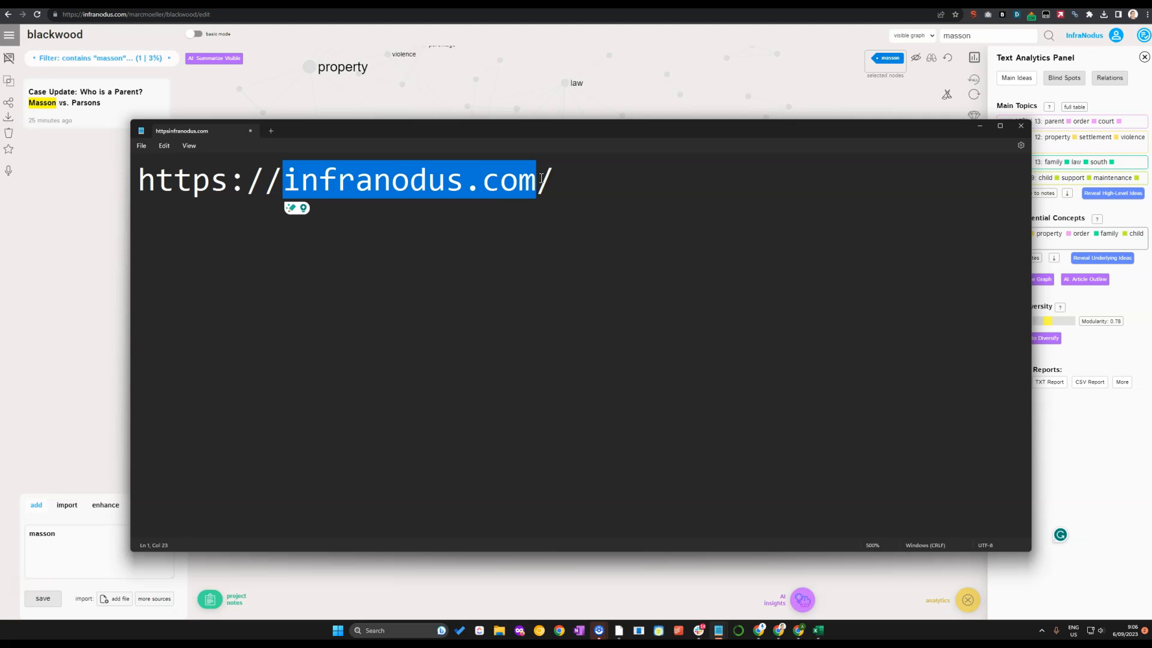
{"action": "left_click", "coordinate": [587, 193]}
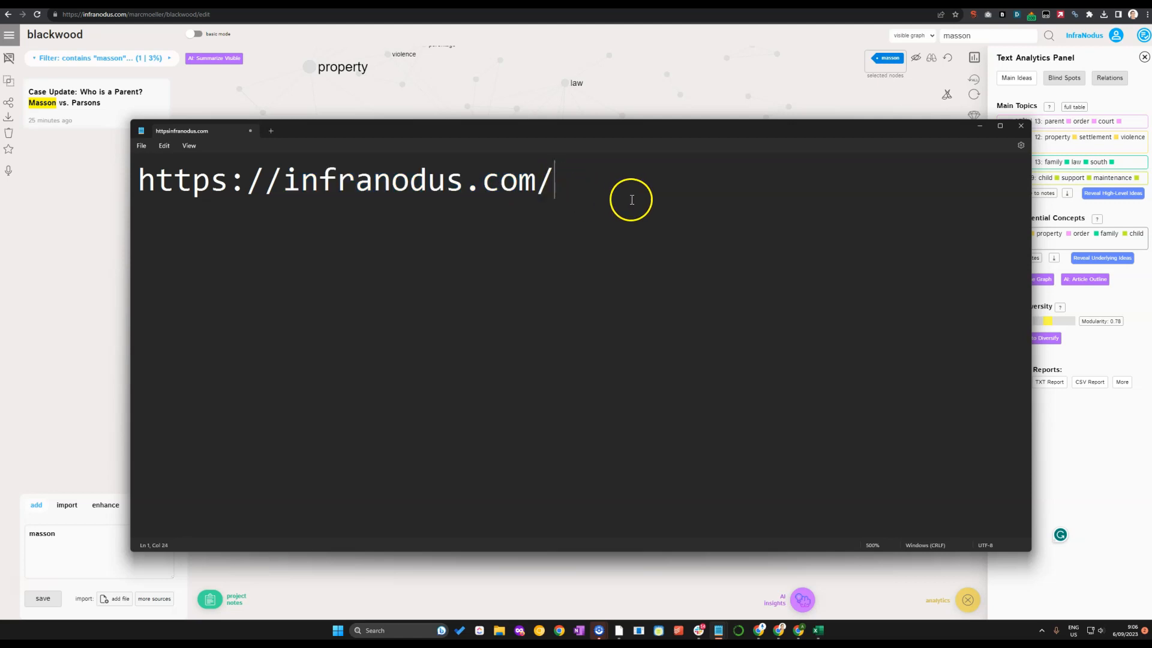
{"action": "left_click", "coordinate": [562, 395]}
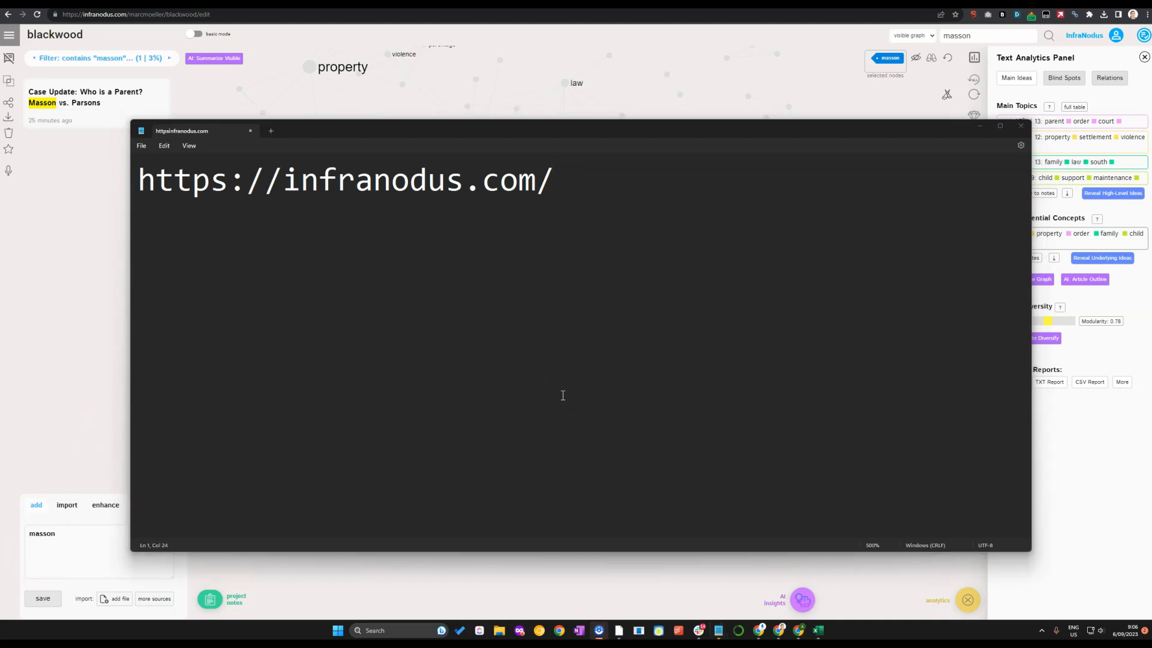